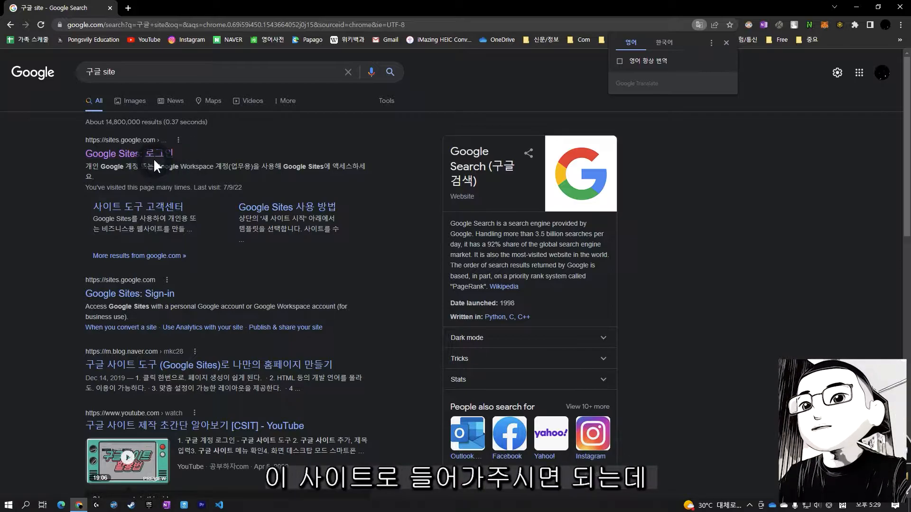
Open Google Sites from the search results and create a new site from the 프로젝트 template in the template gallery
click(842, 106)
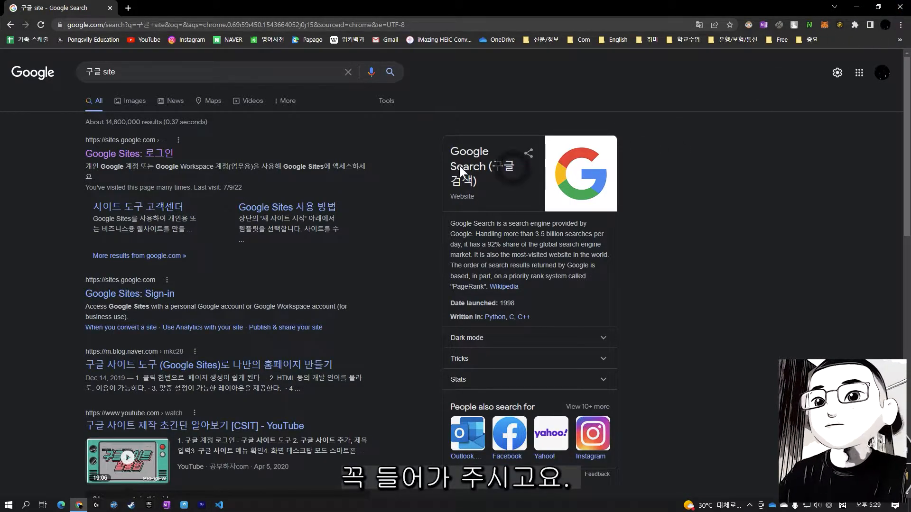
click(183, 152)
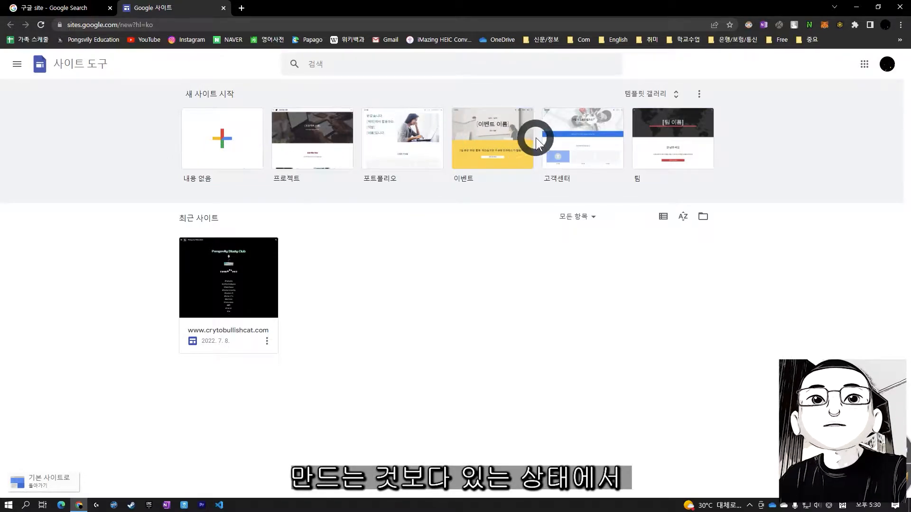
click(665, 95)
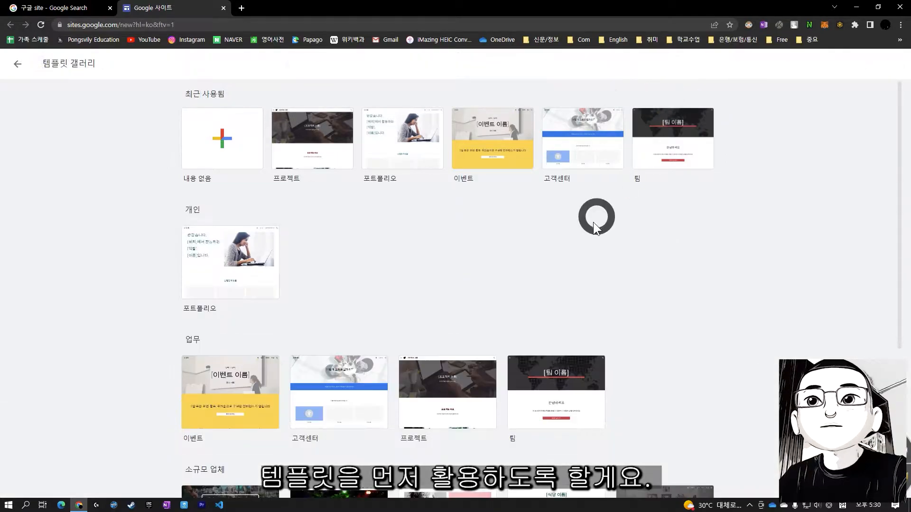
scroll(556, 262, down, 5)
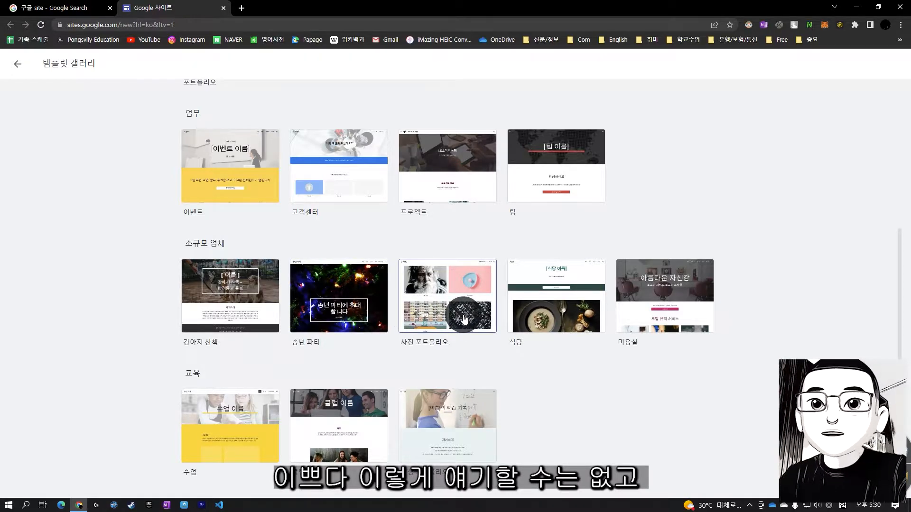
scroll(484, 325, up, 3)
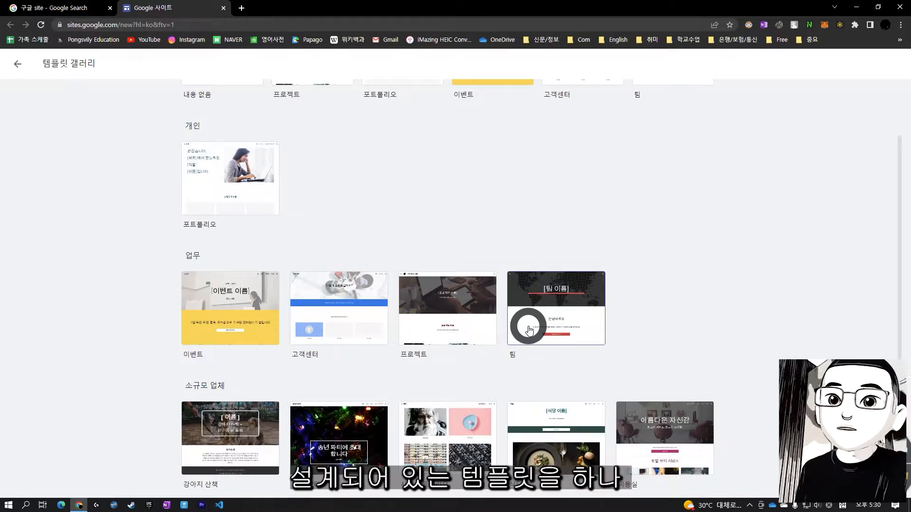
click(454, 325)
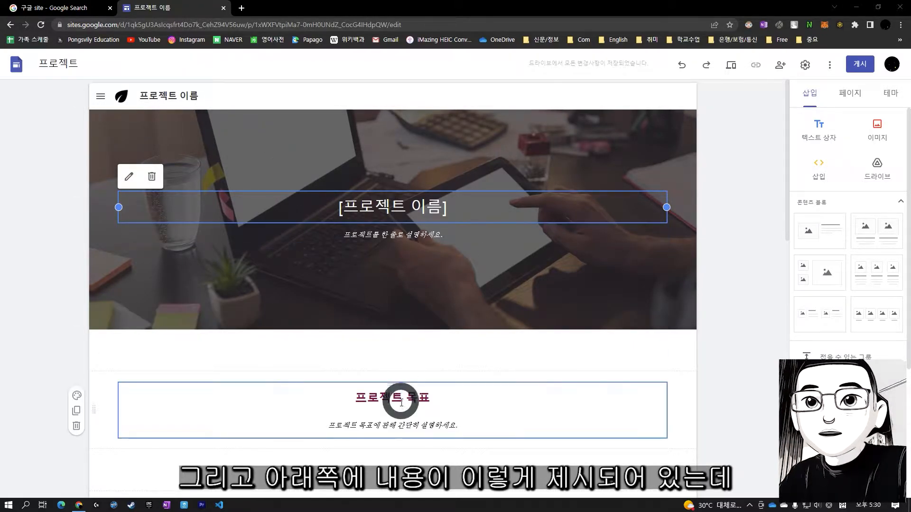
Delete the footer section holding the email, address and phone number placeholders at the end of the page
scroll(395, 390, down, 4)
scroll(395, 391, down, 4)
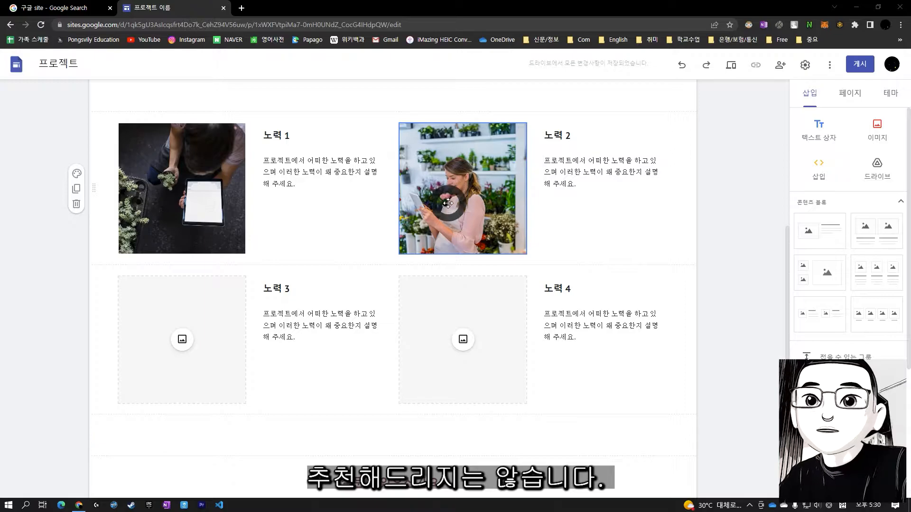
drag(201, 183, 215, 180)
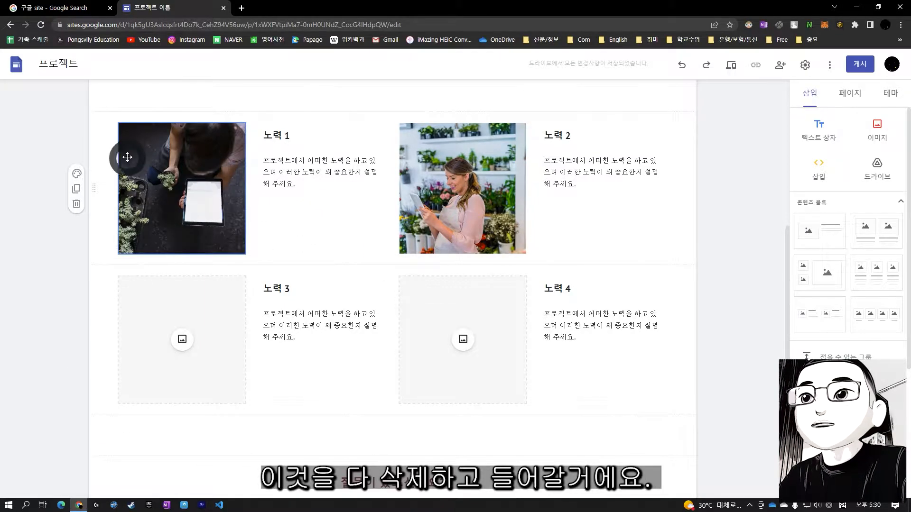
scroll(531, 417, down, 6)
click(417, 264)
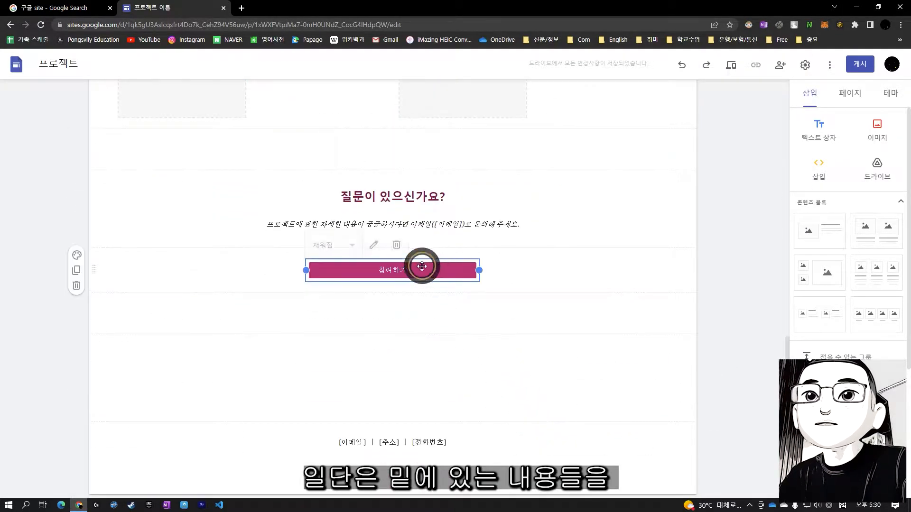
click(428, 439)
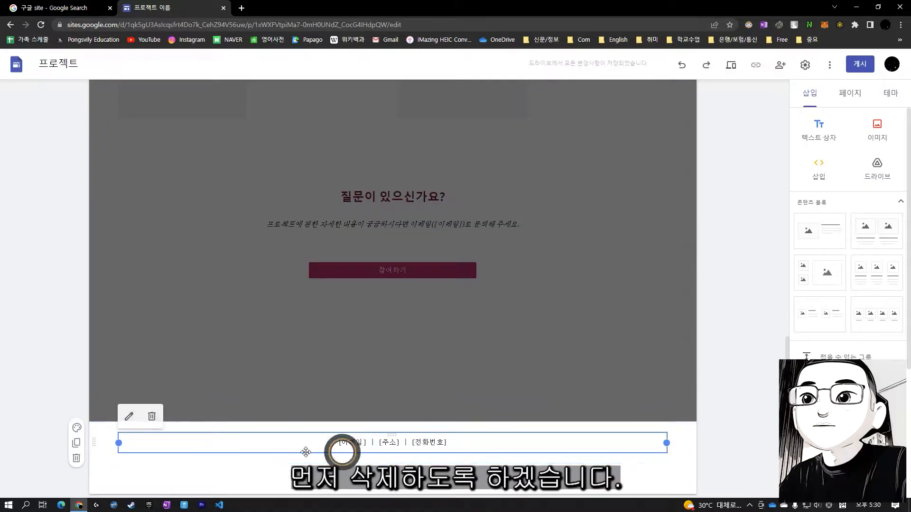
click(77, 459)
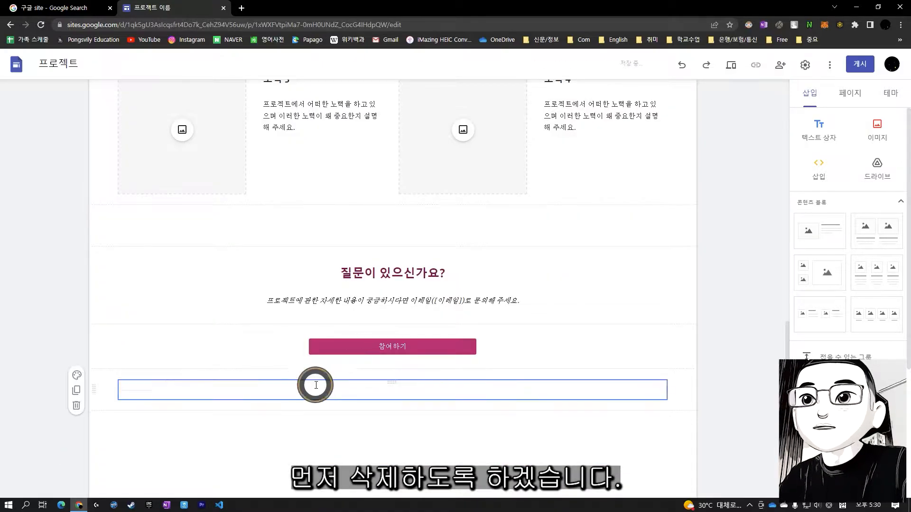
Delete the 참여하기 button section, the 질문이 있으신가요? section and the blank sections around them
click(315, 386)
click(205, 406)
click(206, 395)
click(127, 407)
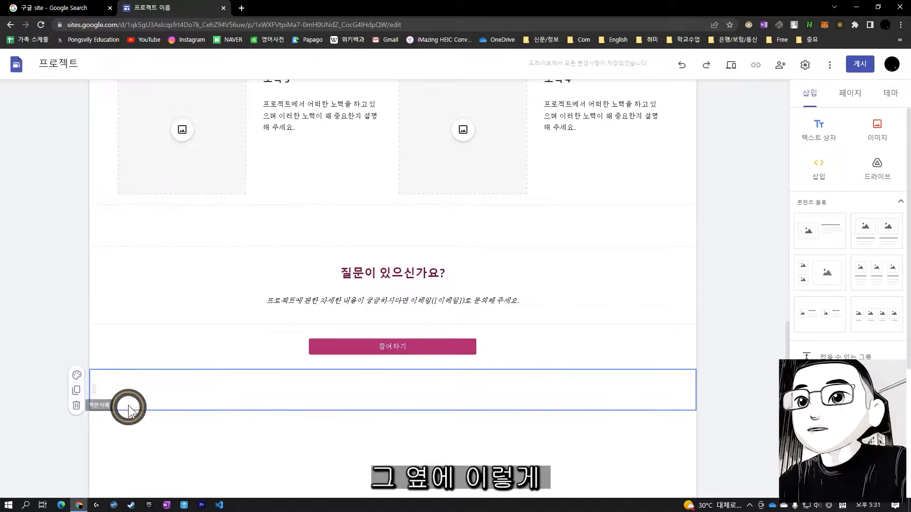
click(76, 406)
click(76, 393)
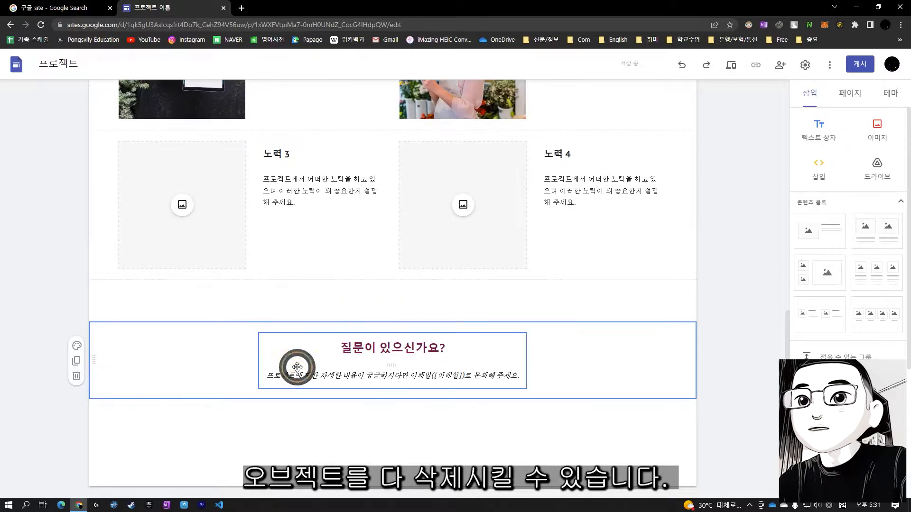
click(76, 379)
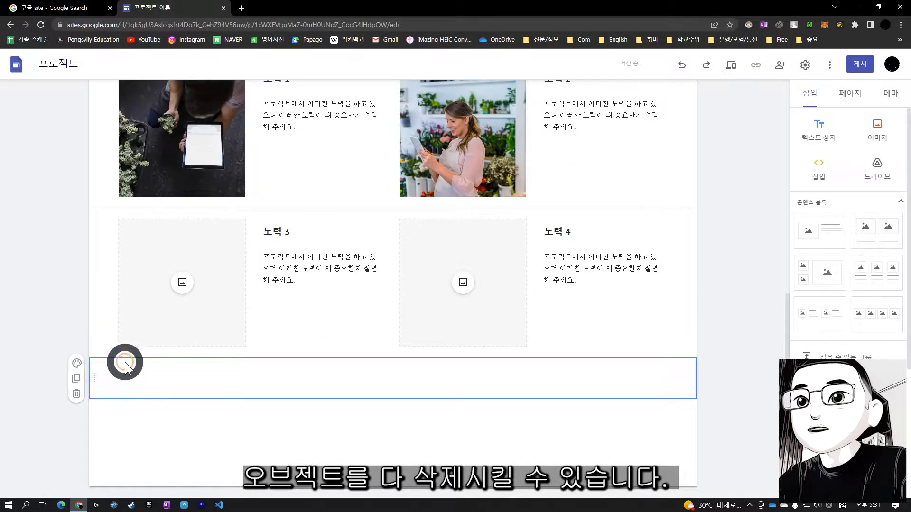
click(76, 393)
Delete the 노력 1–4 rows, the 프로젝트 목표 section and the remaining blank sections, leaving only the header banner
click(281, 317)
click(76, 345)
click(173, 321)
click(78, 342)
click(325, 320)
click(158, 345)
click(75, 334)
click(207, 349)
click(75, 350)
click(283, 375)
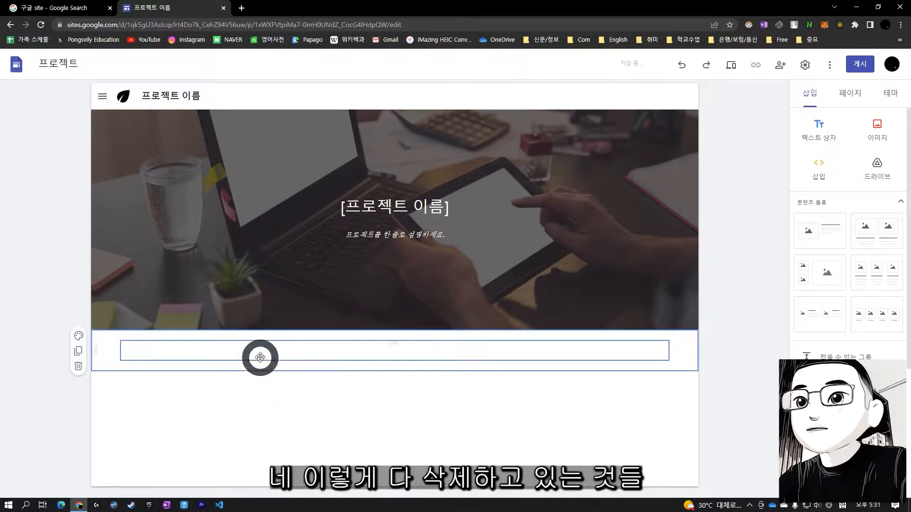
click(78, 366)
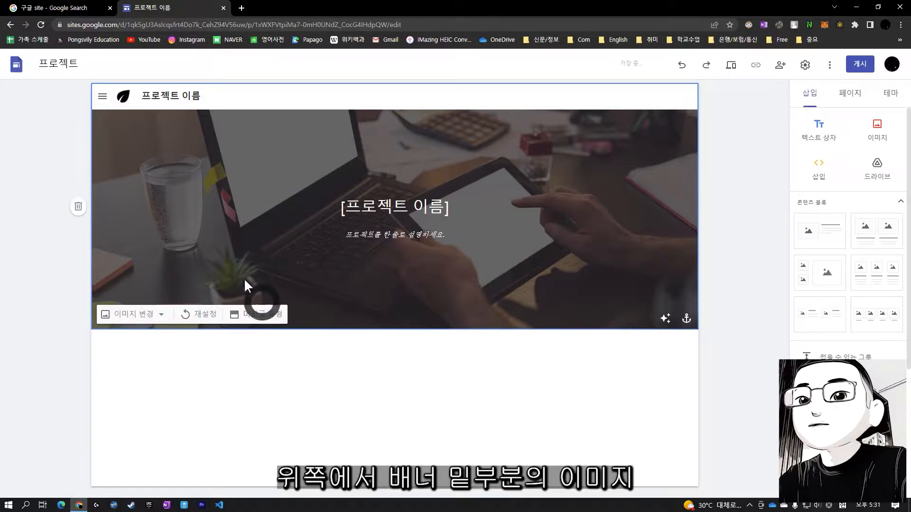
Change the banner title text to [런모어 홈페이지]
click(481, 280)
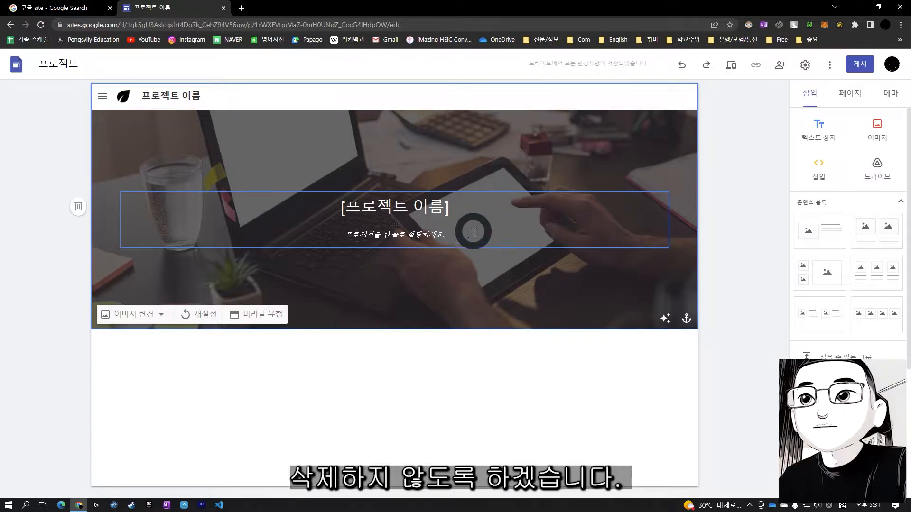
click(406, 234)
click(399, 262)
click(382, 210)
drag(364, 205, 445, 205)
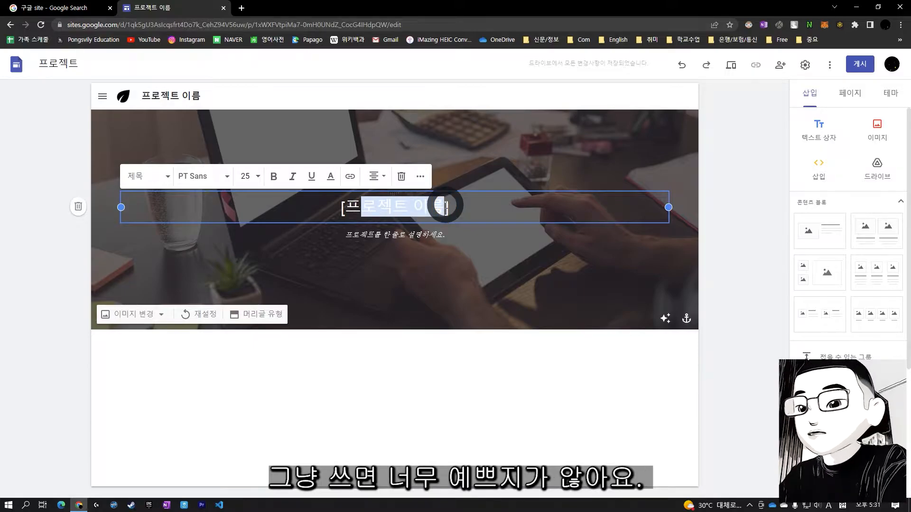
key(BackSpace)
key(BackSpace)
text(r)
key(BackSpace)
key(Hangul)
text(ㅅ)
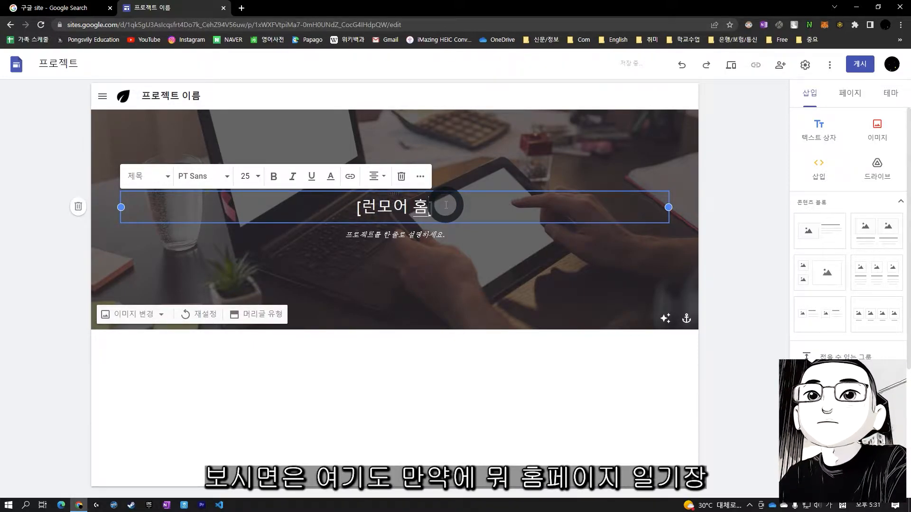
click(461, 293)
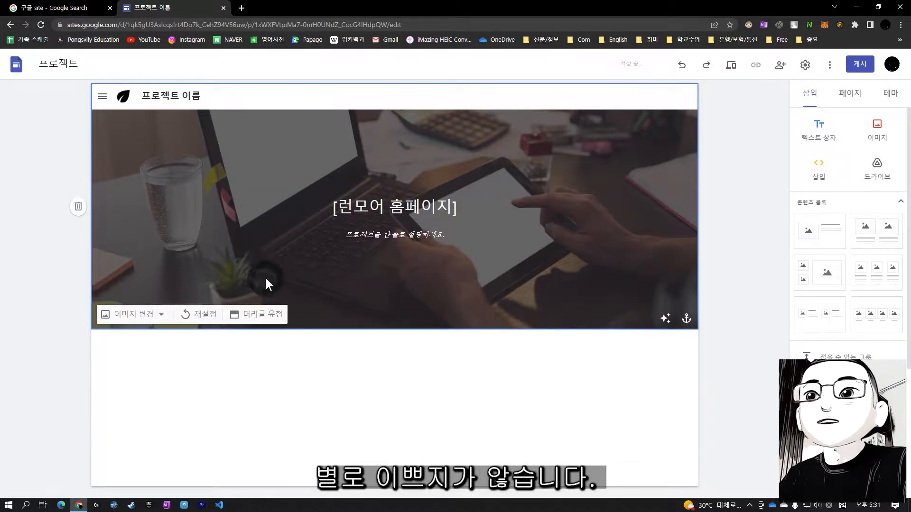
Replace the banner image with the grey geometric relief pattern from the image gallery
click(131, 327)
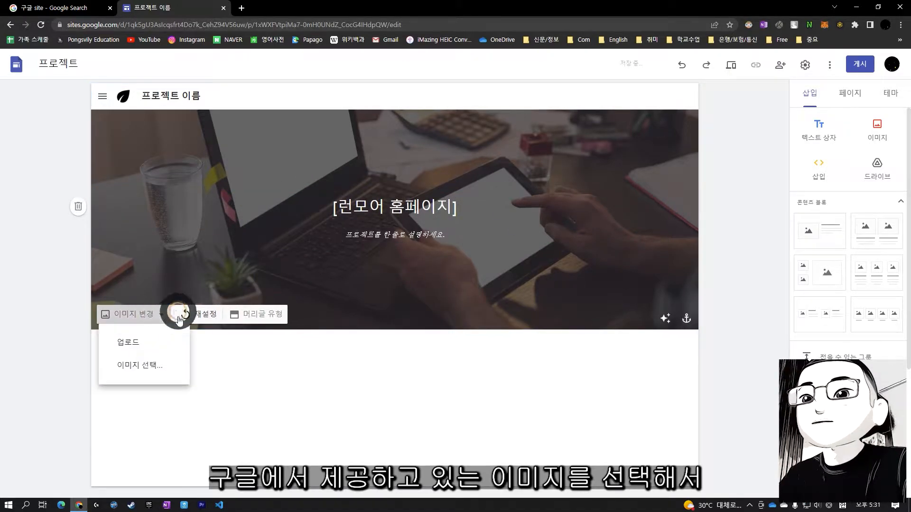
click(138, 366)
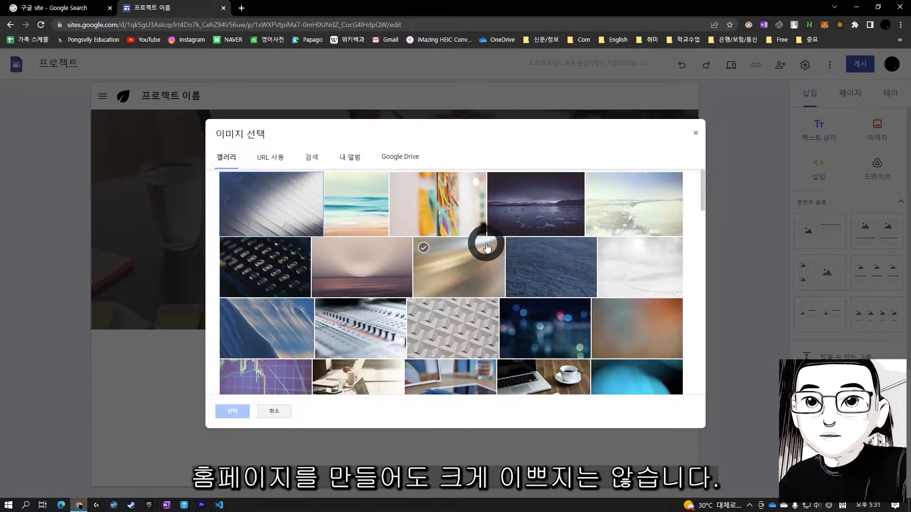
click(442, 348)
click(441, 346)
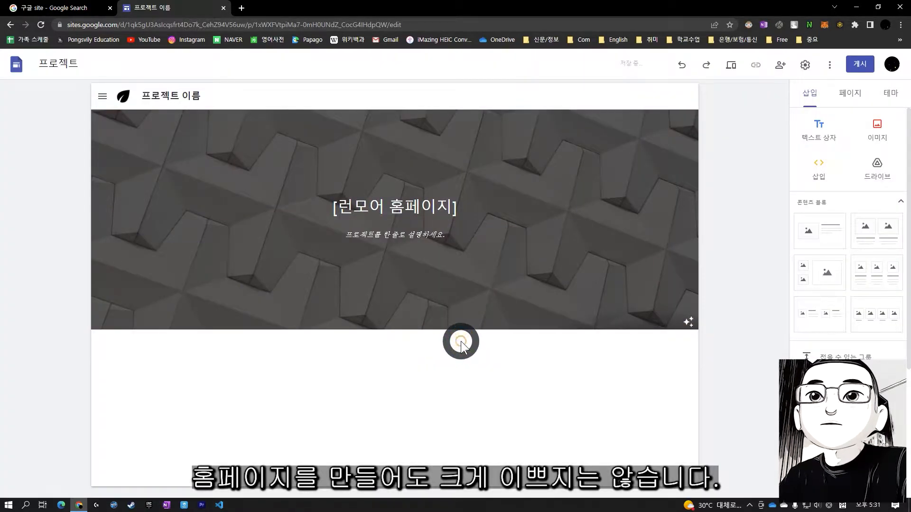
Switch to Canva in a new browser tab and open the recent design 유투브 배너(2048*1152)
click(241, 8)
click(582, 39)
click(597, 152)
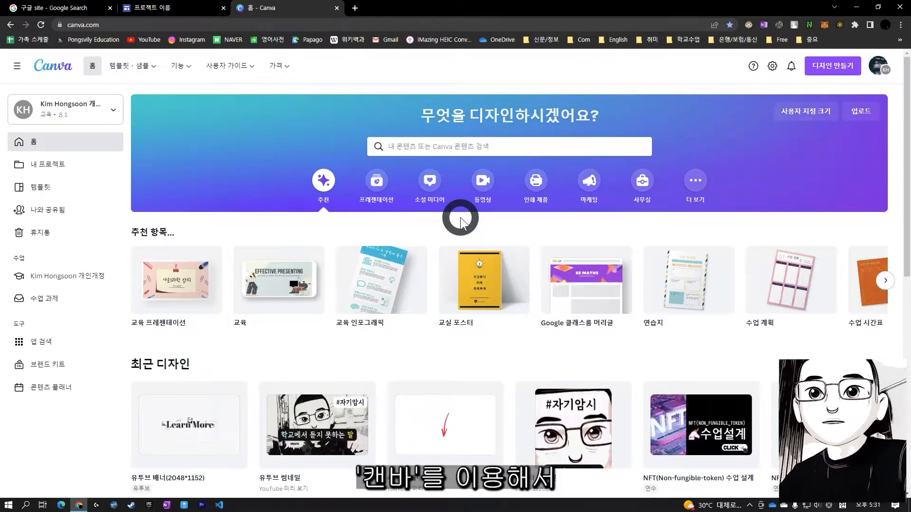
scroll(437, 256, down, 1)
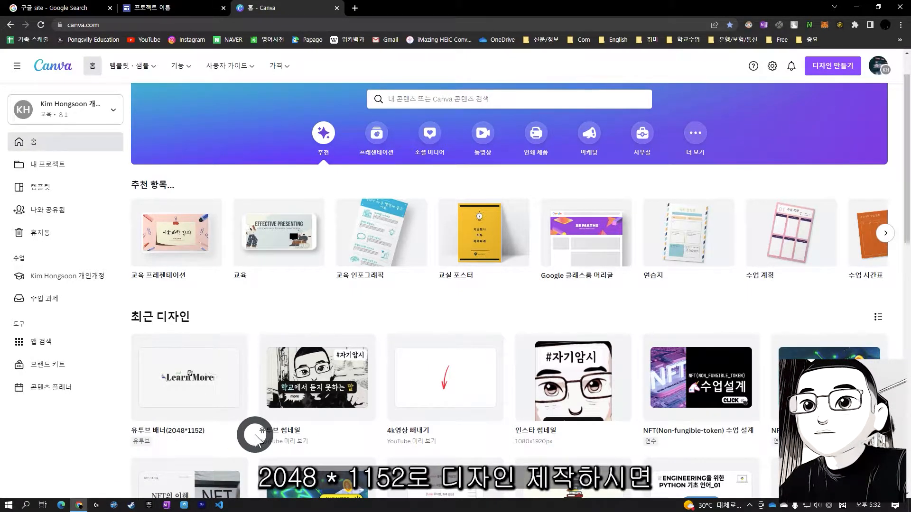
click(206, 398)
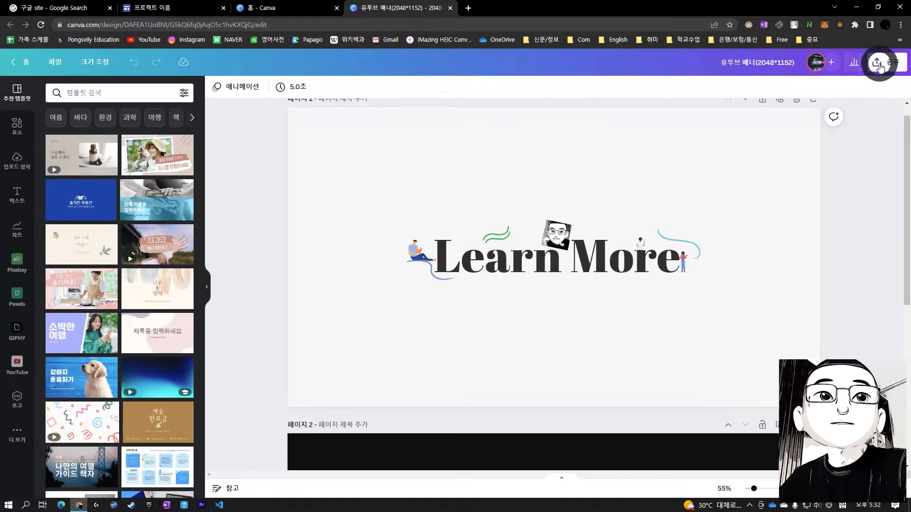
Download only page 1 of the banner design as a PNG and return to the site editor, closing the Canva tabs
click(880, 66)
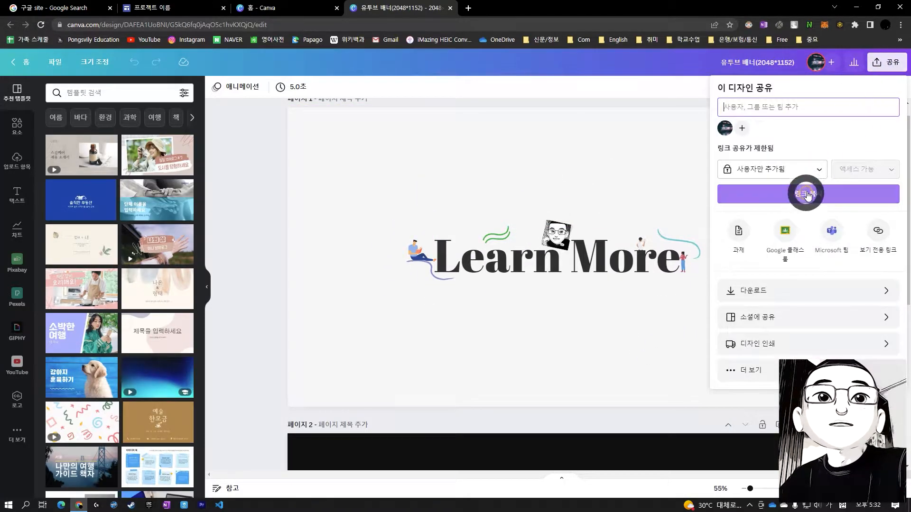
click(883, 291)
click(889, 240)
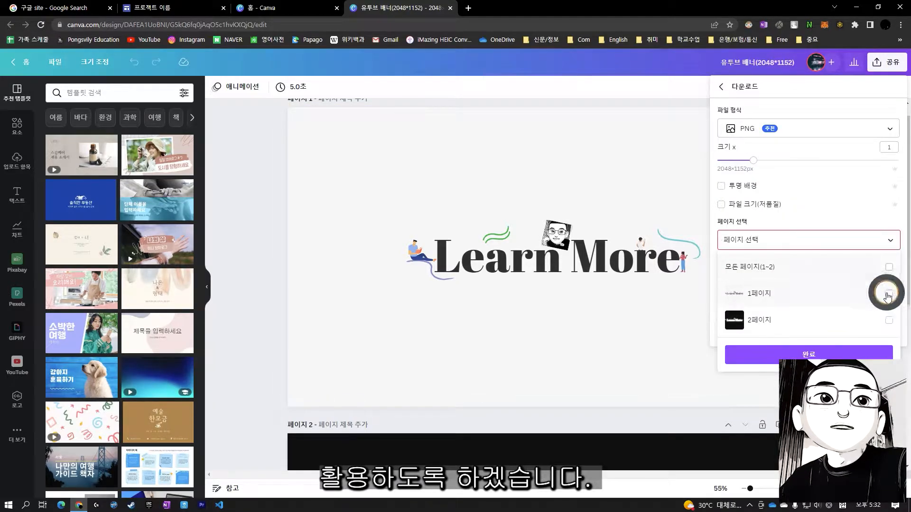
click(888, 295)
click(837, 354)
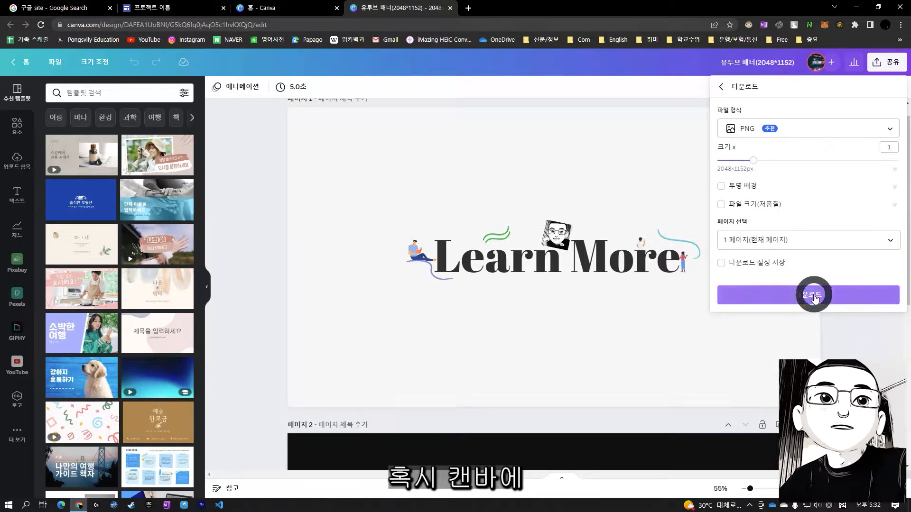
click(814, 296)
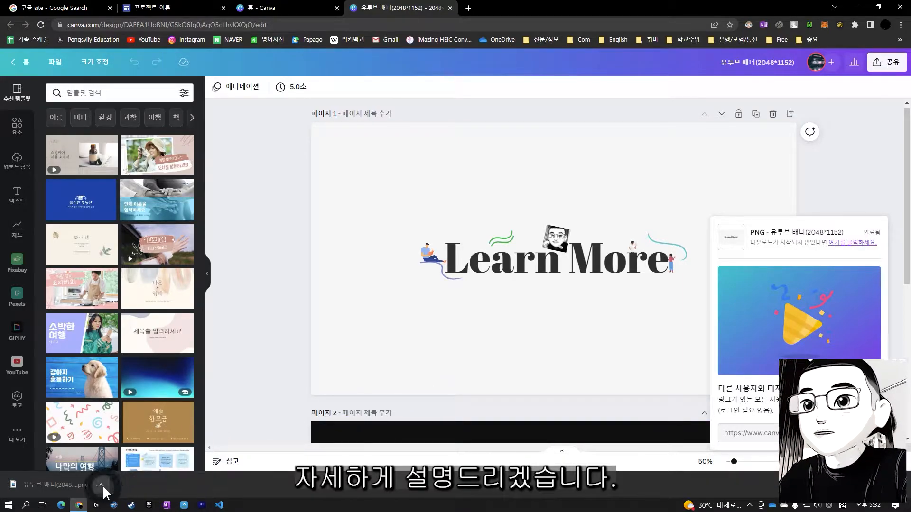
click(451, 8)
click(337, 8)
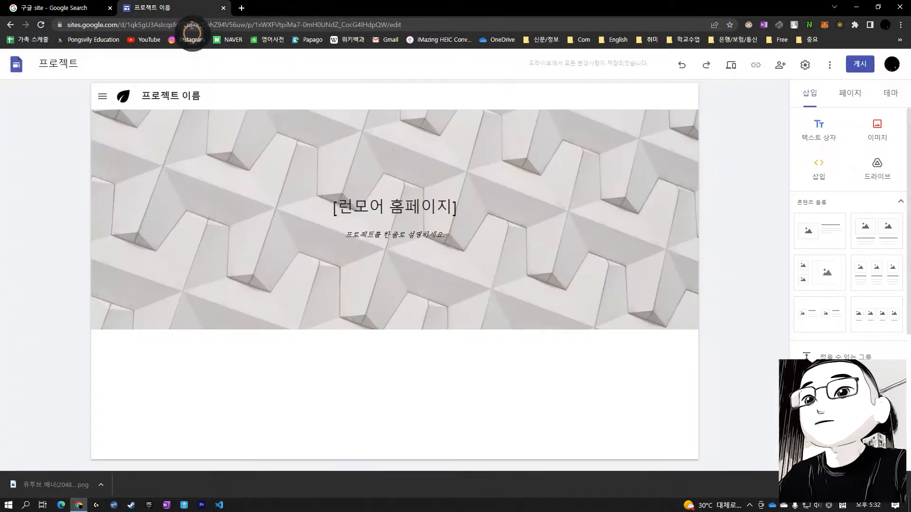
Delete the title and the one-line description text boxes from the header banner
click(399, 194)
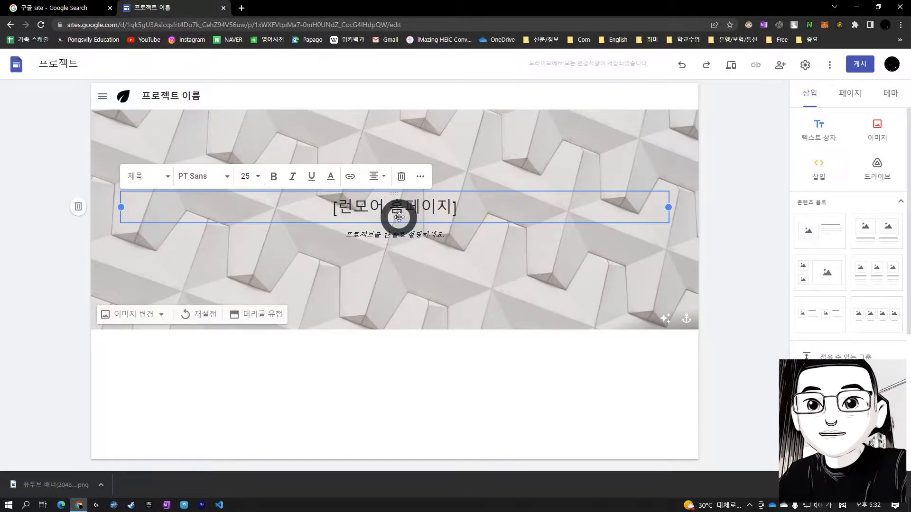
click(401, 177)
click(390, 219)
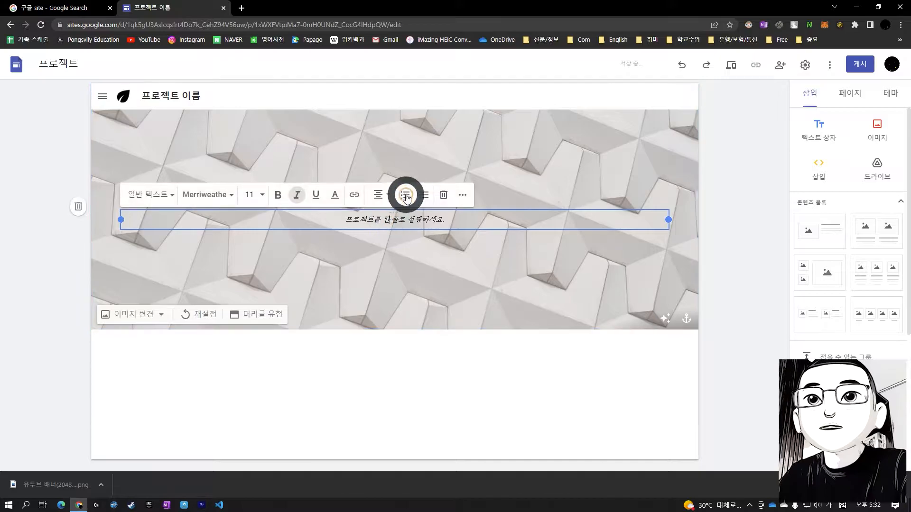
click(444, 195)
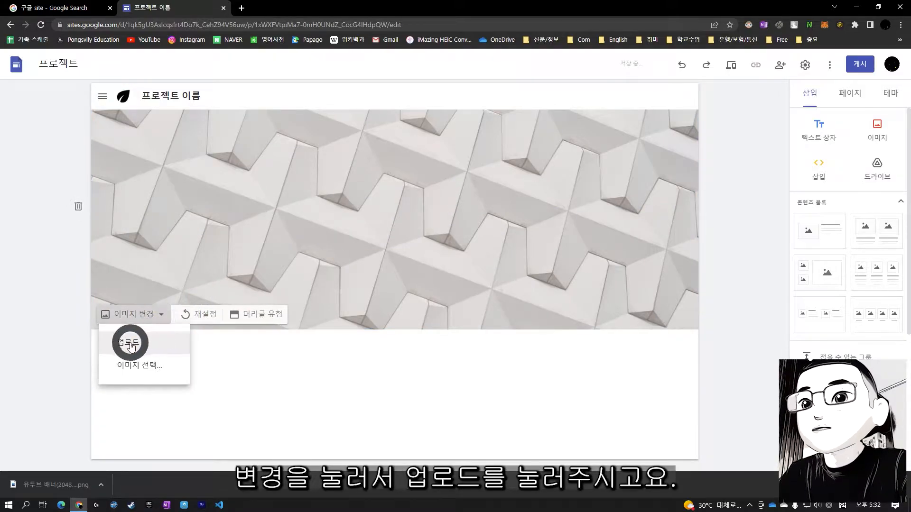
Upload the downloaded Learn More banner PNG as the new header image
click(131, 346)
click(130, 106)
double_click(131, 107)
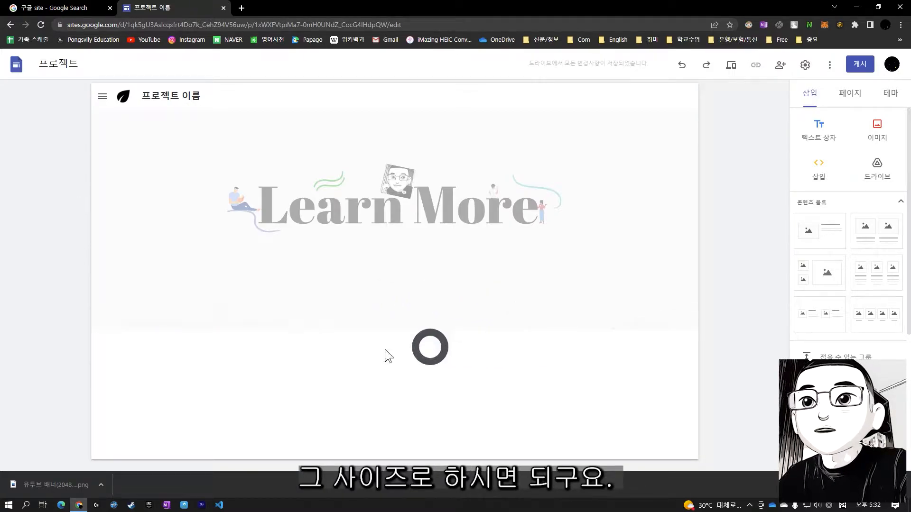
Turn off the readability adjustment on the header image and change the header type to 배너
click(287, 257)
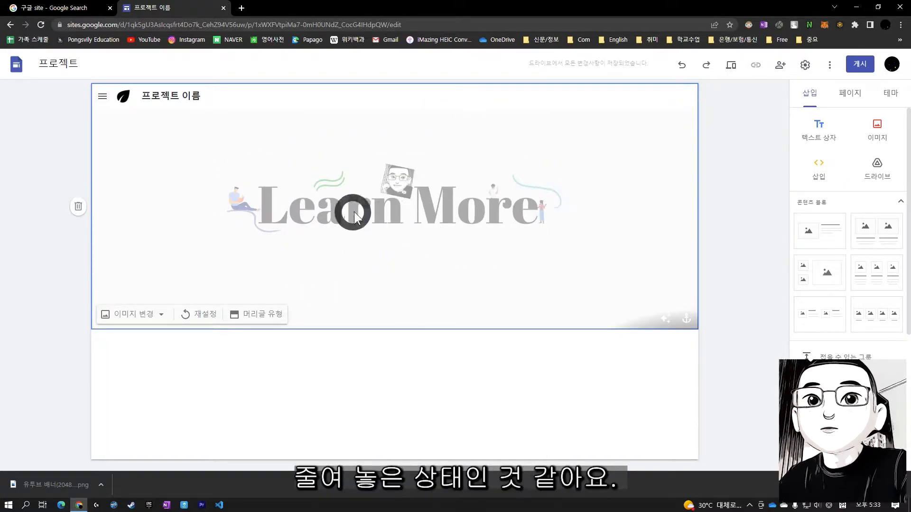
click(669, 324)
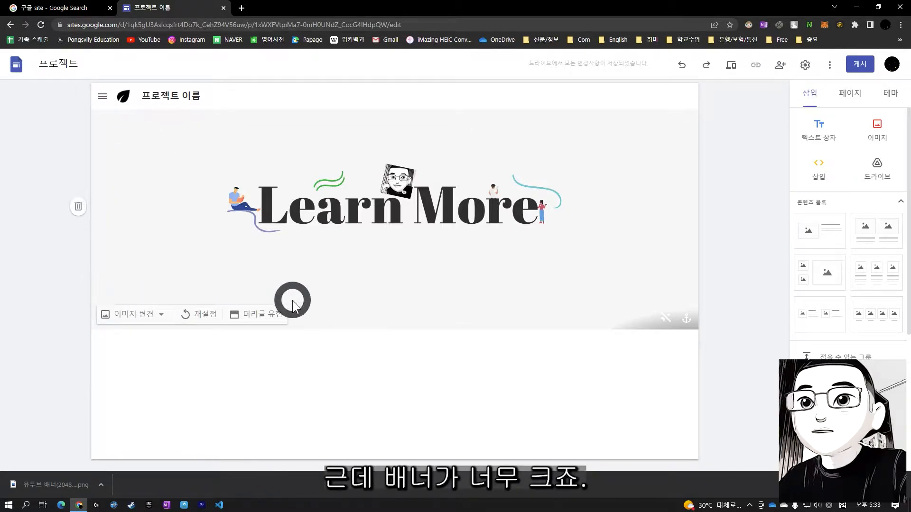
click(256, 316)
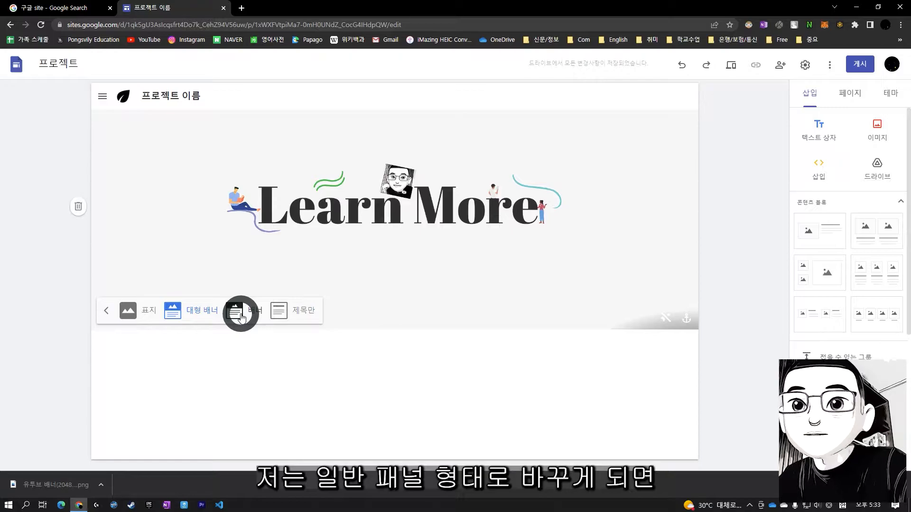
click(241, 316)
click(372, 258)
click(326, 174)
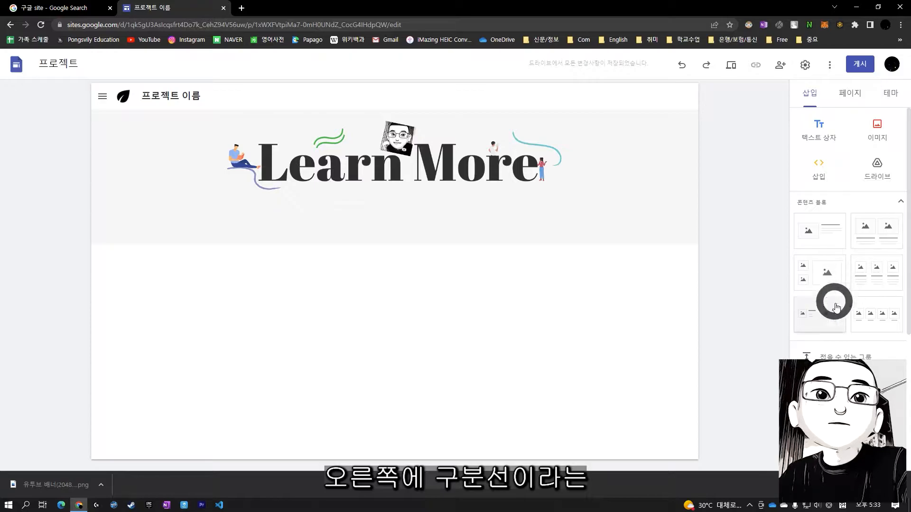
Insert a divider (구분선) below the header banner
scroll(839, 331, down, 2)
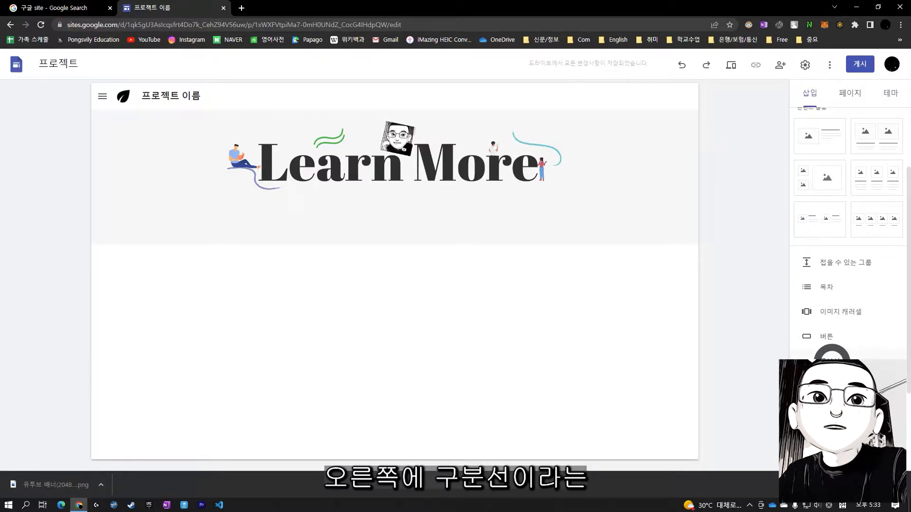
click(831, 362)
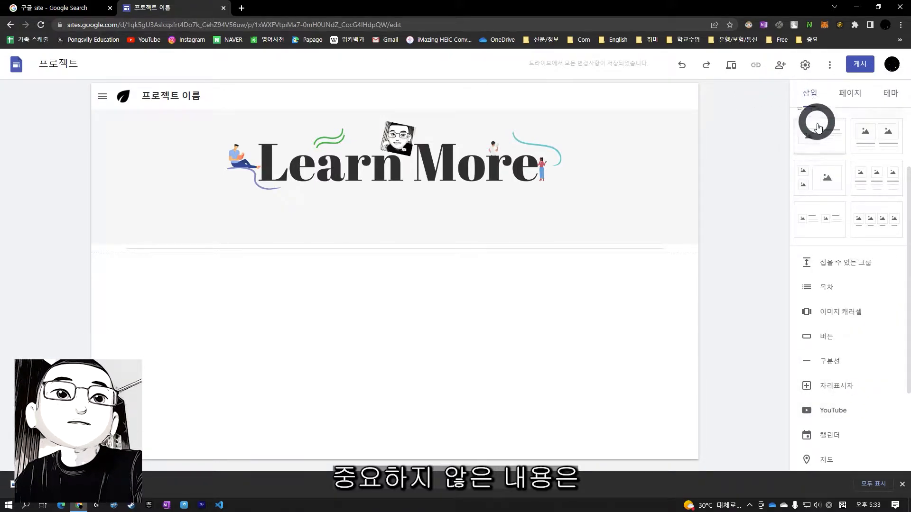
Try an image-and-text content block with the Learn More banner PNG uploaded into its placeholder, and delete that section
click(821, 147)
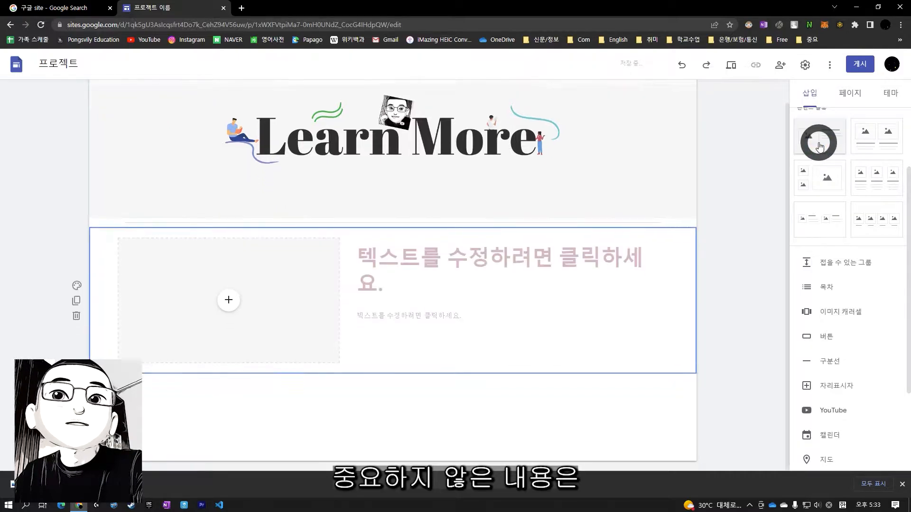
click(229, 306)
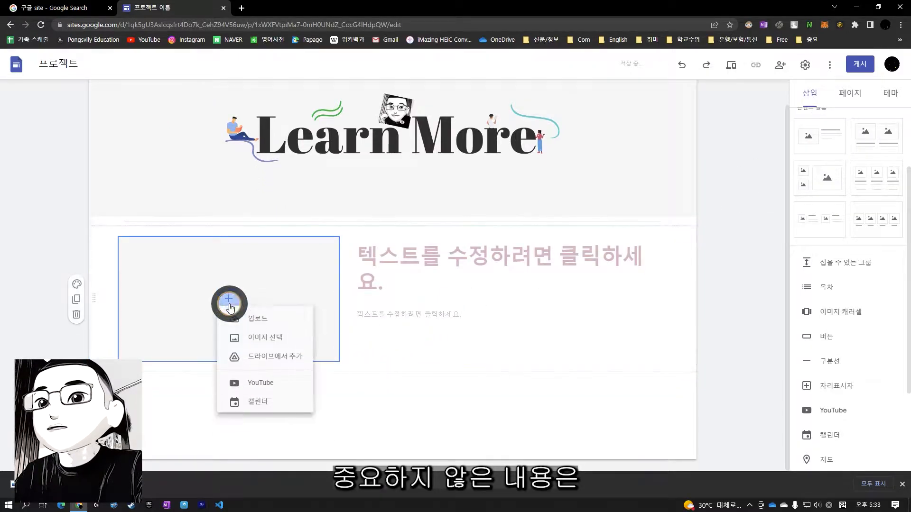
click(260, 338)
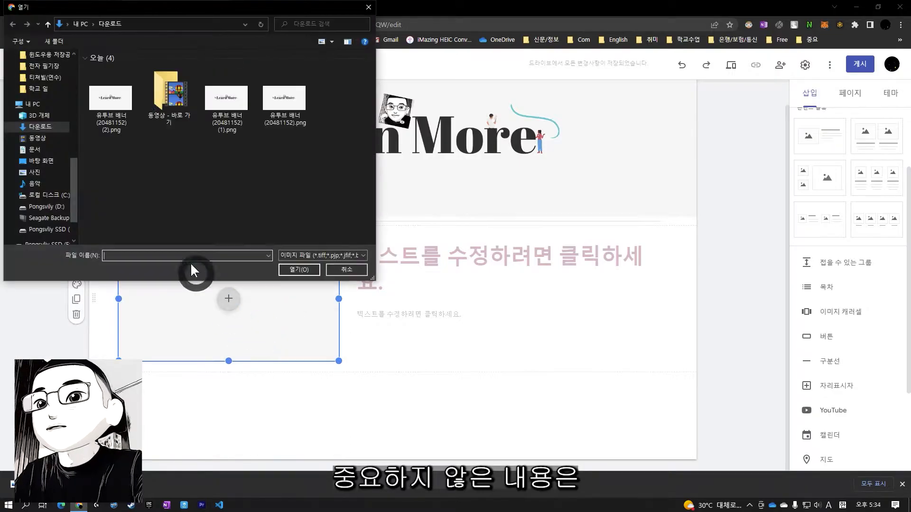
double_click(115, 102)
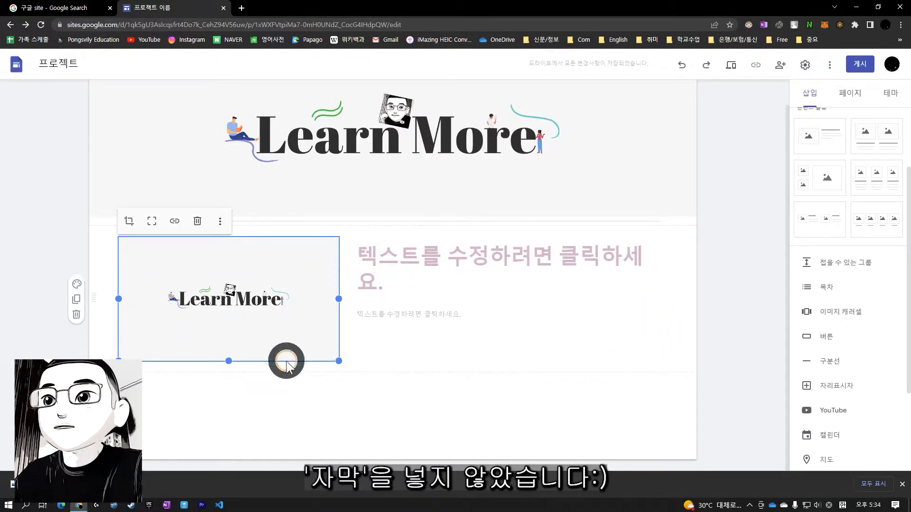
click(79, 325)
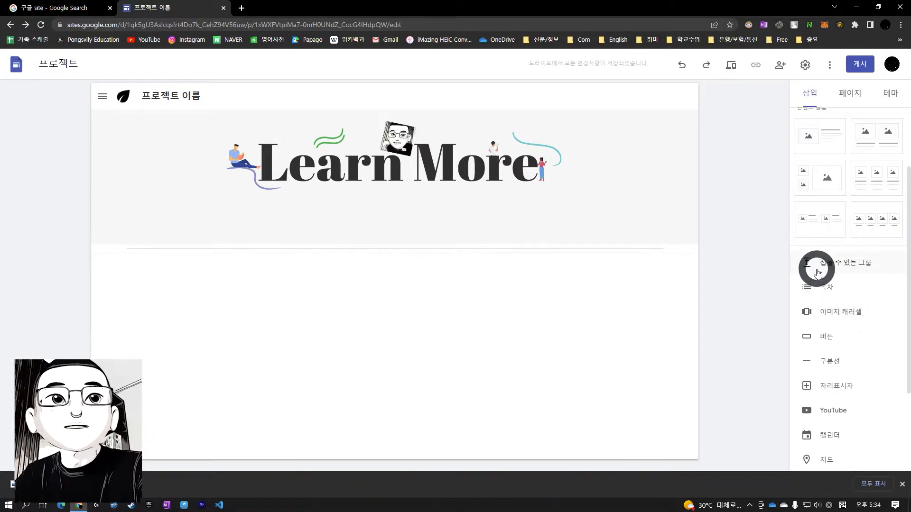
Try inserting a table of contents (목차) block below the banner and delete it
scroll(835, 275, down, 2)
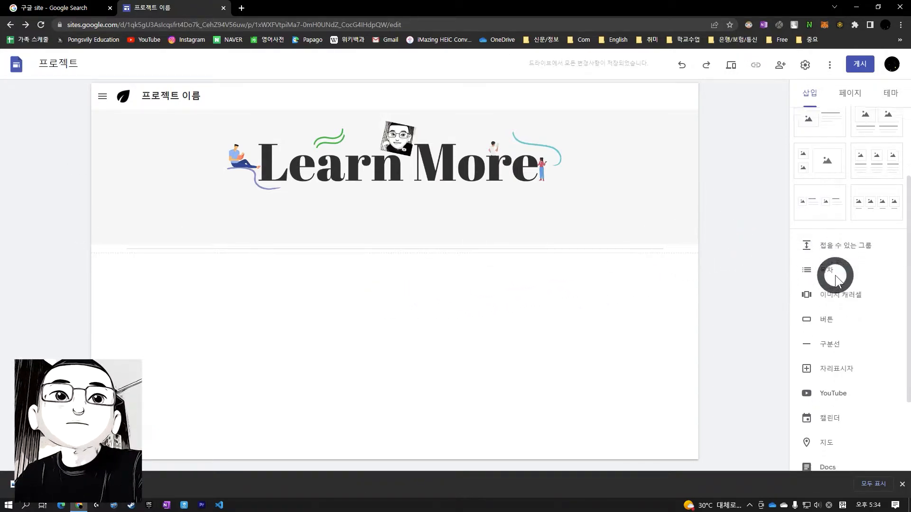
click(828, 240)
click(224, 317)
click(167, 274)
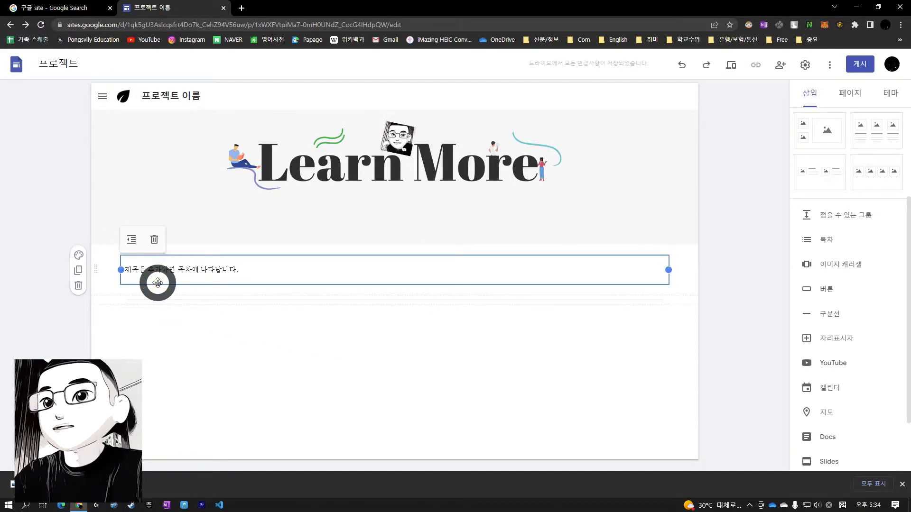
key(Delete)
scroll(849, 256, down, 1)
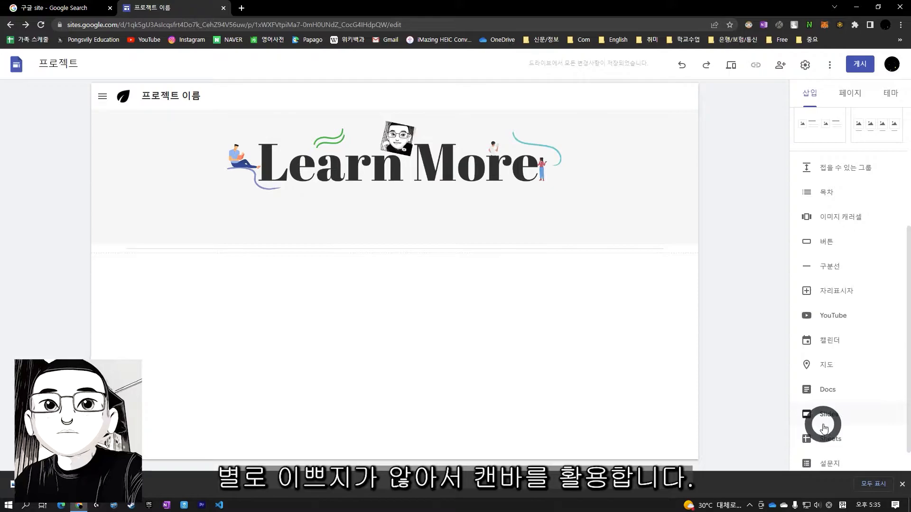
scroll(825, 413, down, 1)
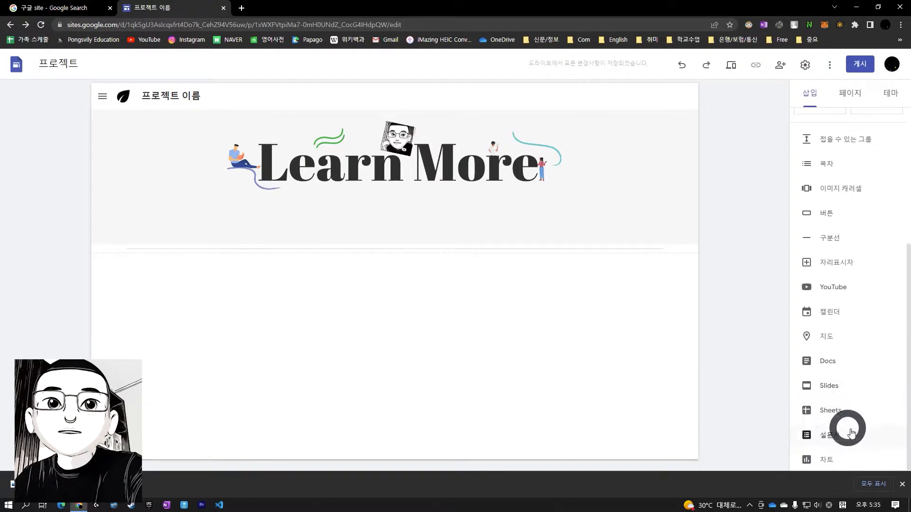
scroll(836, 416, up, 2)
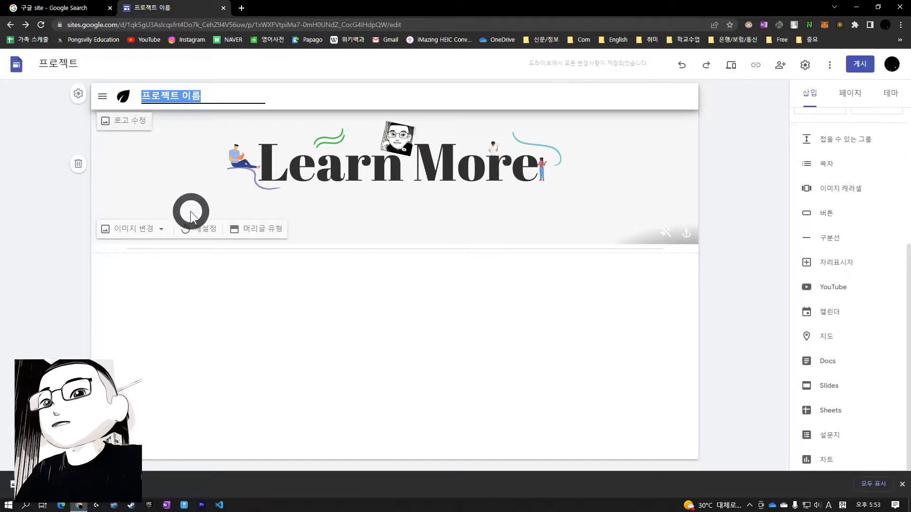
Set the site name in the page header to 런모어 홈페이지
click(193, 211)
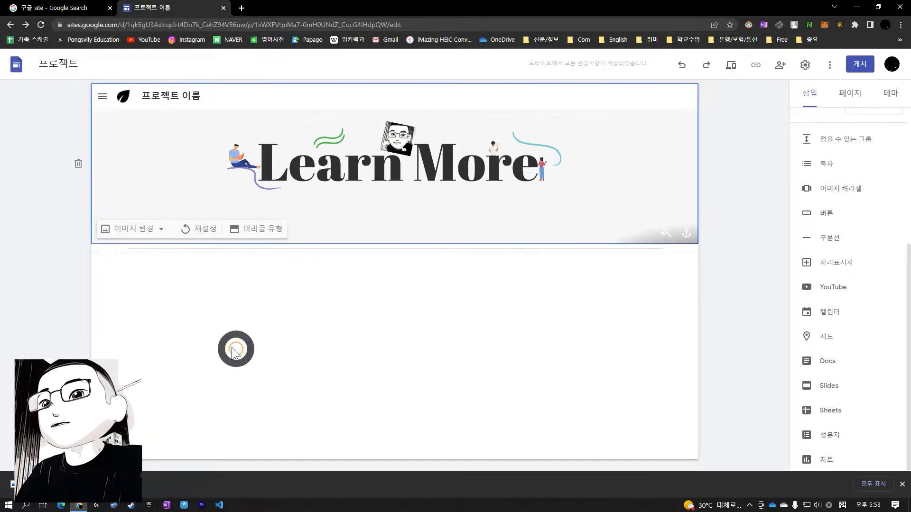
click(170, 101)
drag(143, 95, 202, 95)
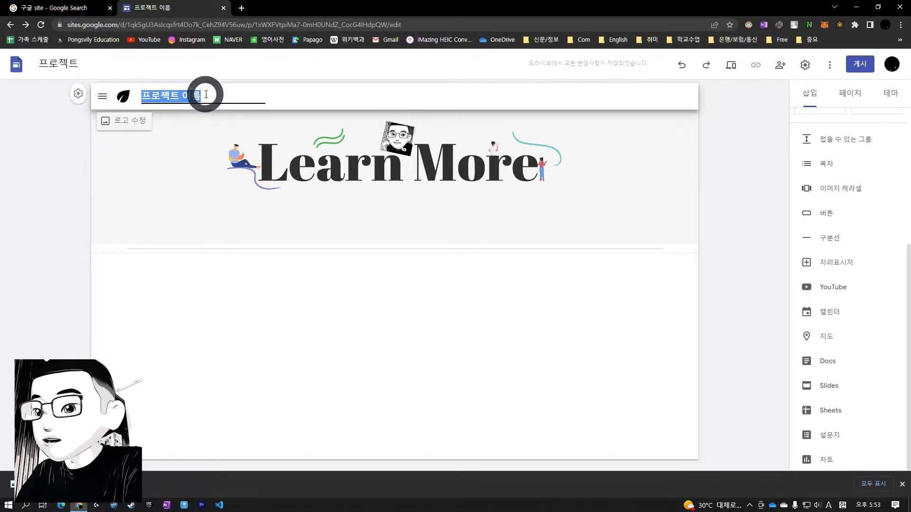
text(fj)
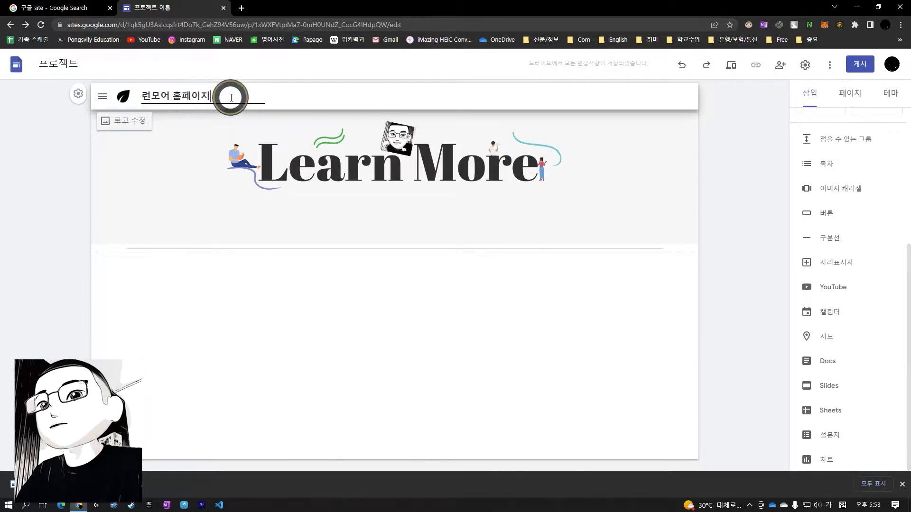
Replace the whole site name in the page header with LearnMore
drag(230, 94, 64, 93)
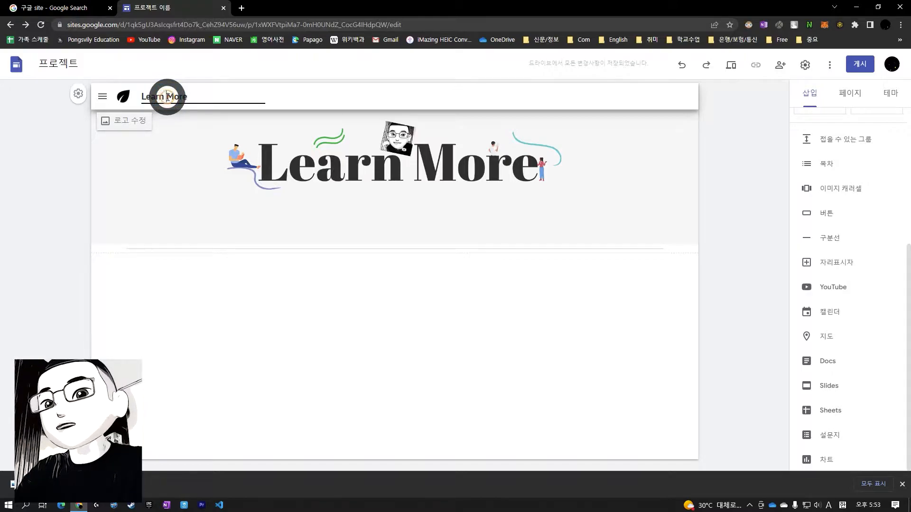
key(BackSpace)
click(103, 99)
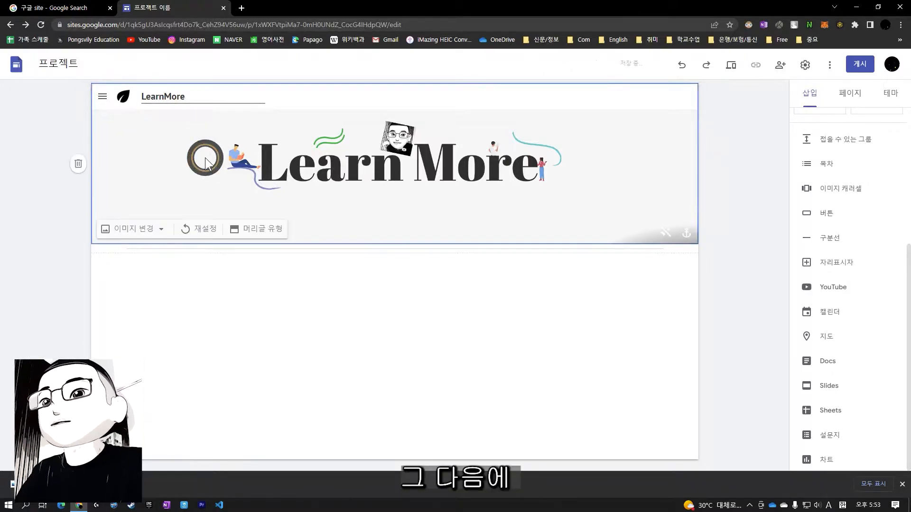
View the pages listed in the site's navigation menu and close it
click(104, 98)
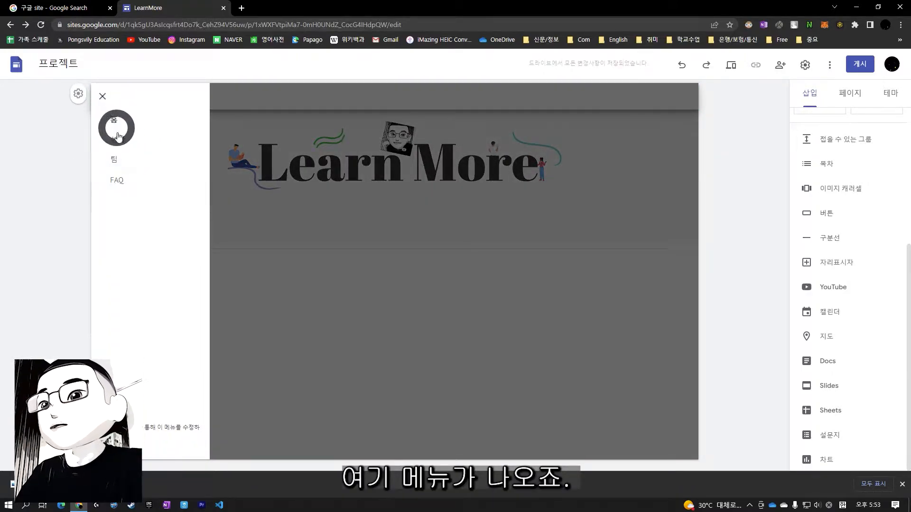
click(102, 95)
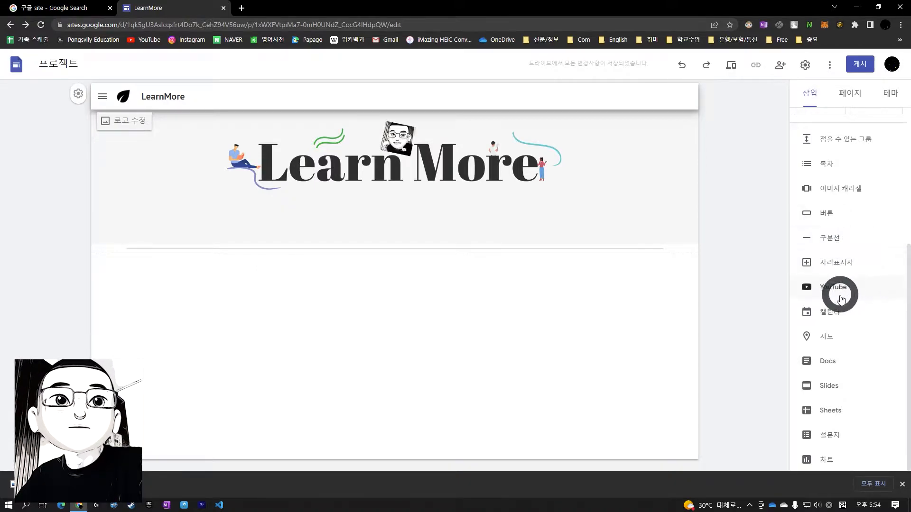
Insert a text box between the banner and the divider, using the Nanum Gothic font and center alignment
scroll(835, 237, up, 5)
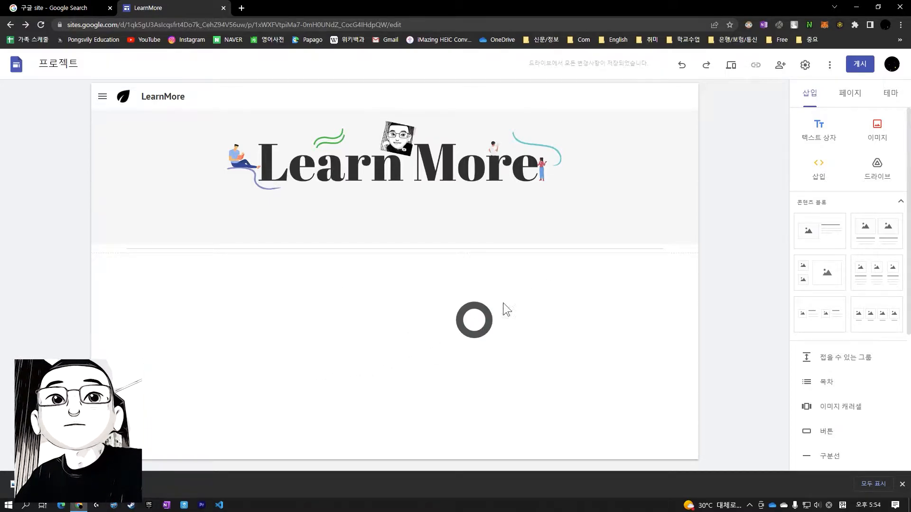
click(820, 126)
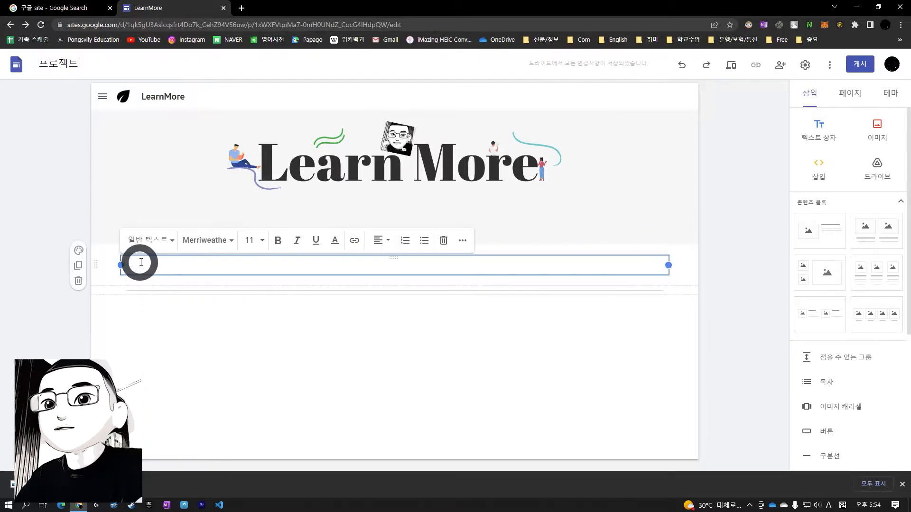
click(167, 242)
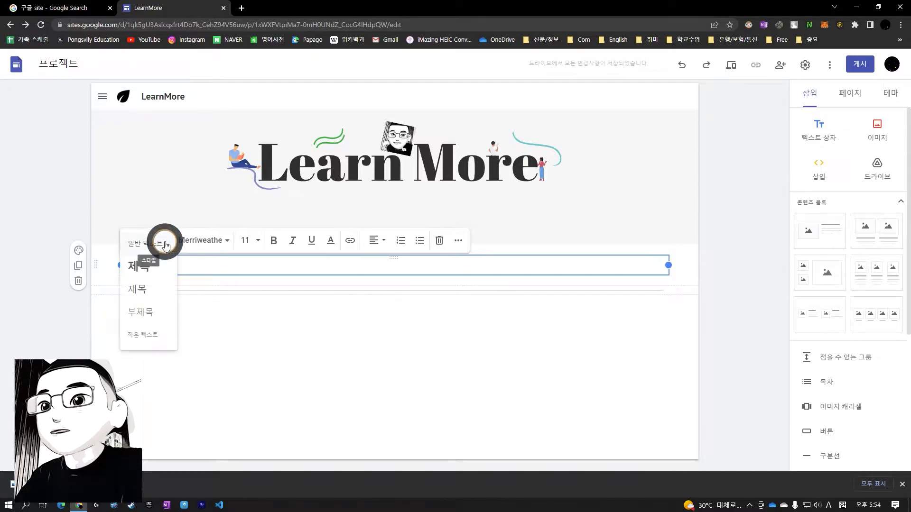
click(220, 240)
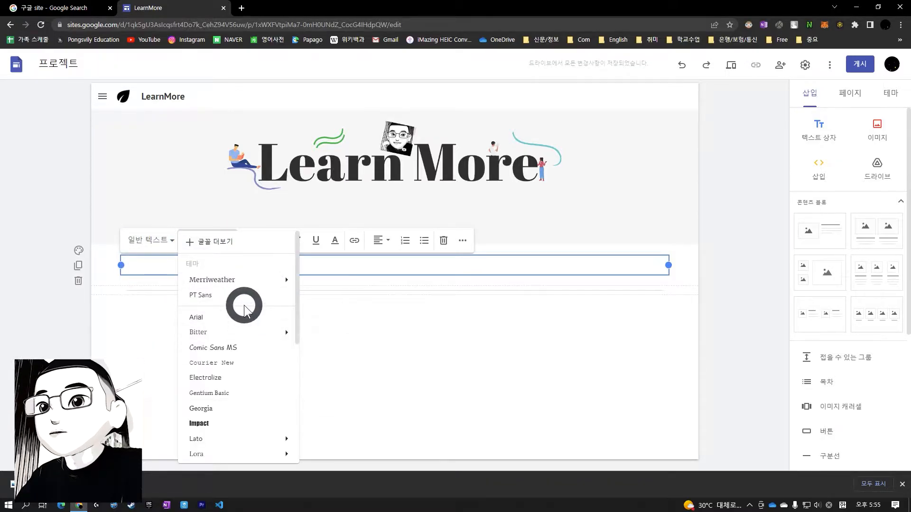
scroll(255, 332, down, 1)
scroll(257, 333, down, 2)
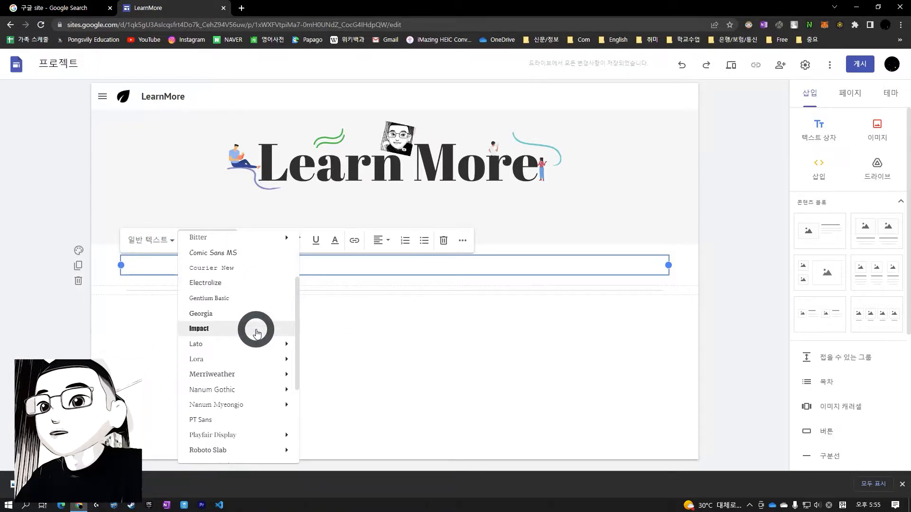
click(235, 346)
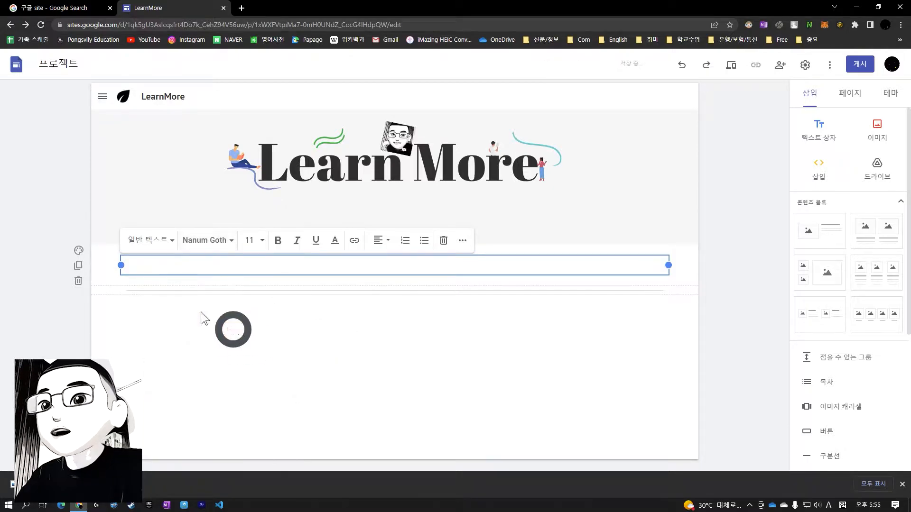
click(381, 245)
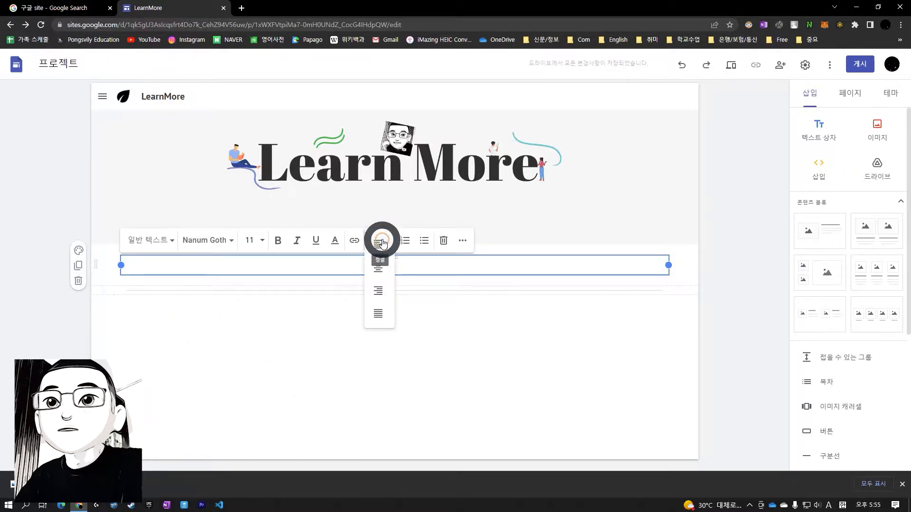
click(380, 266)
Enter the hashtags #학습, #교육 and #긍정적인 말 on separate lines in the centered text box below the banner
click(432, 265)
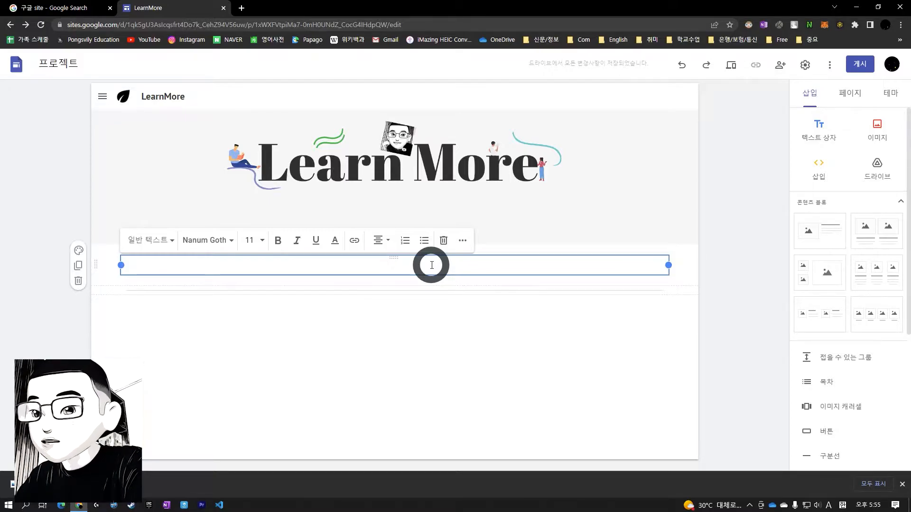
text(#)
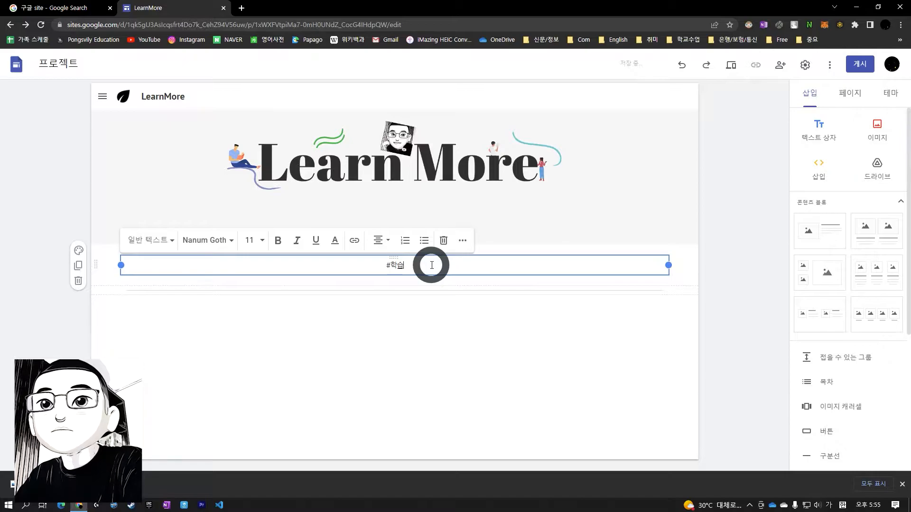
text(학습)
key(Return)
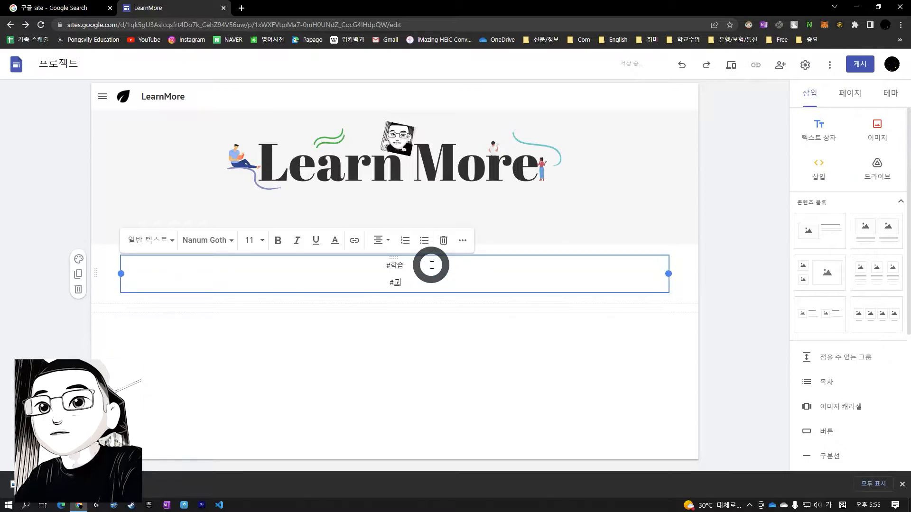
text(#교육)
key(Return)
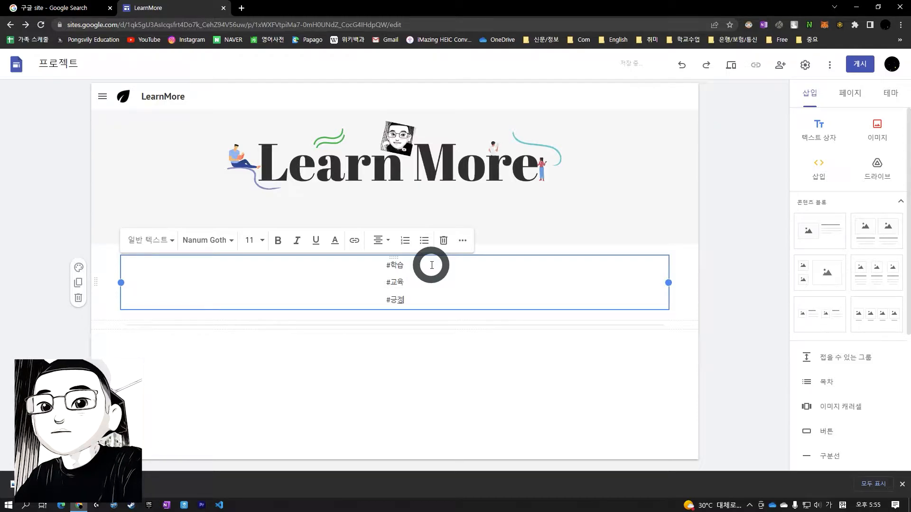
text(#긍정적인 말)
key(Return)
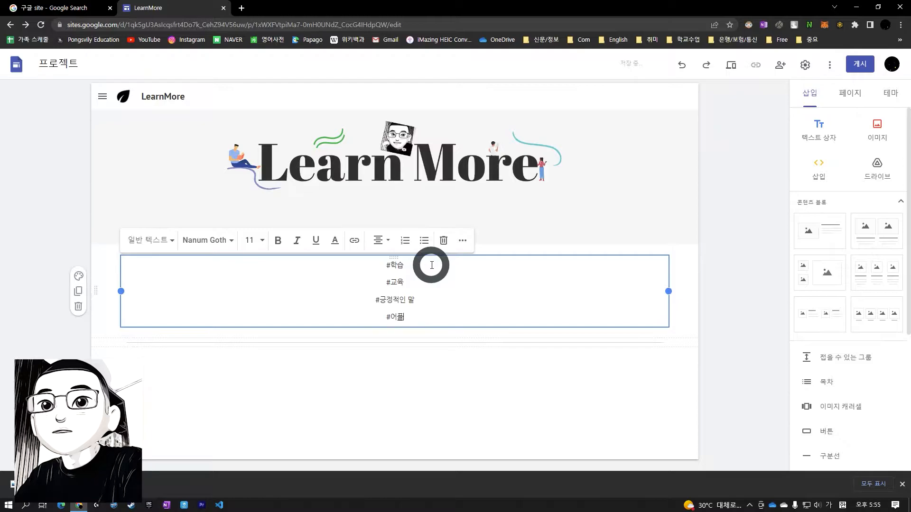
Add the hashtags #어플리케이션 연구, #인공지능 플랫폼 and #명상 & 힐링 on separate lines below #긍정적인 말
text(#어플리케이션 연)
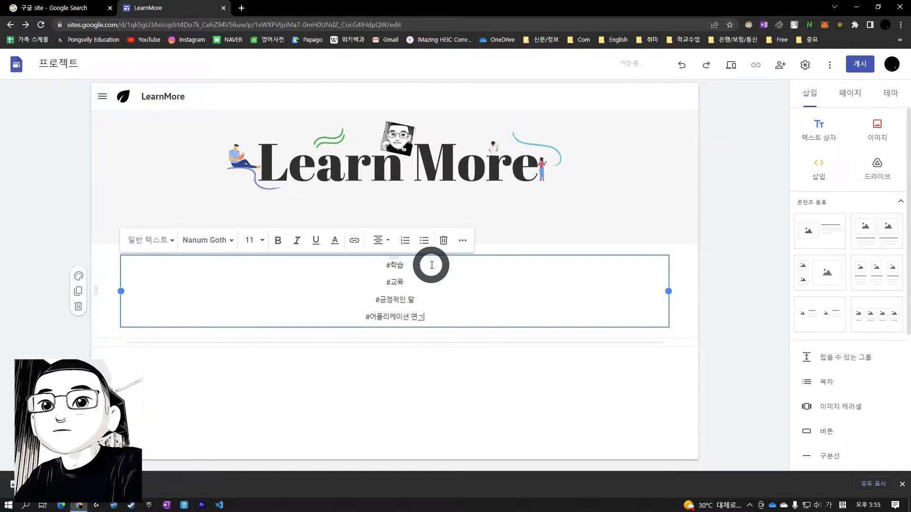
text(구)
key(Return)
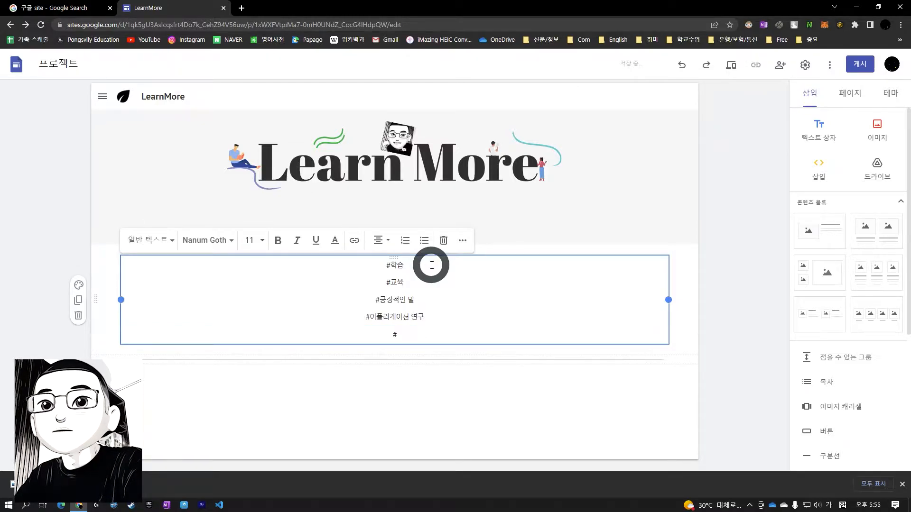
text(#이ㄴ고)
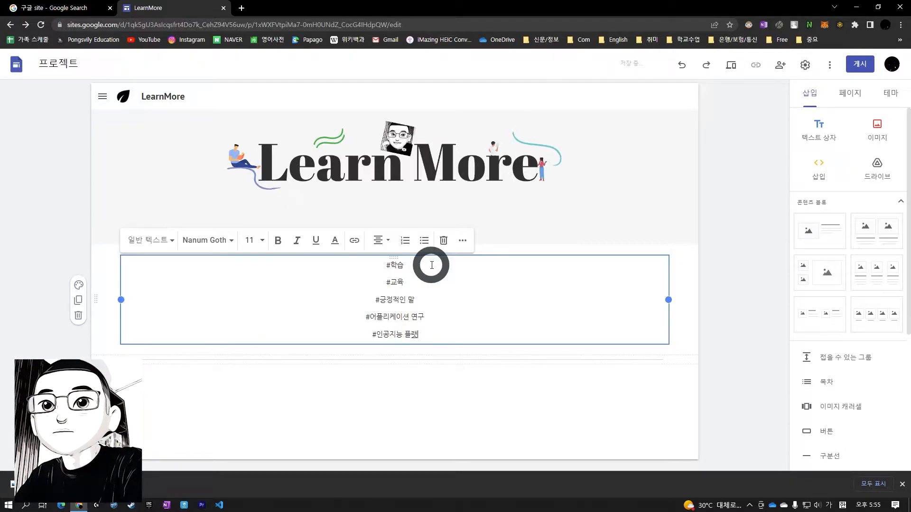
text(ㅇ지능 플랫폼)
key(Return)
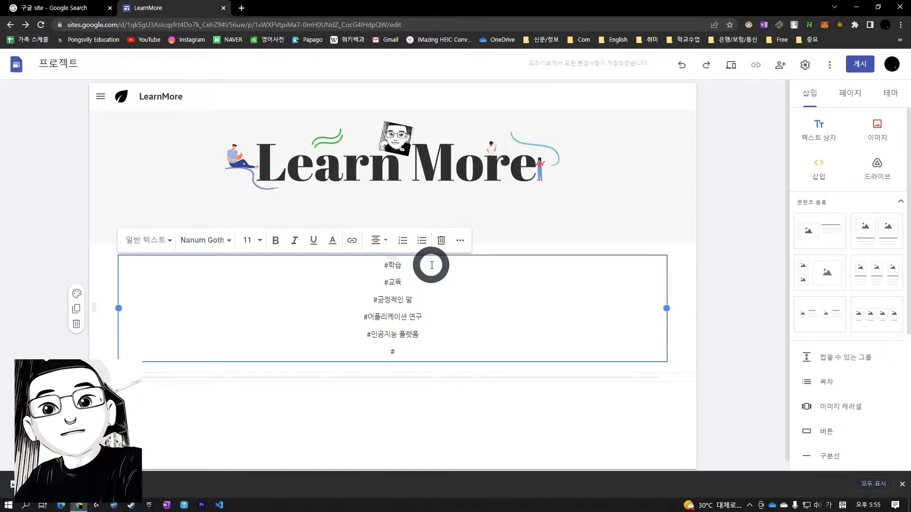
text(#며ㅇ새)
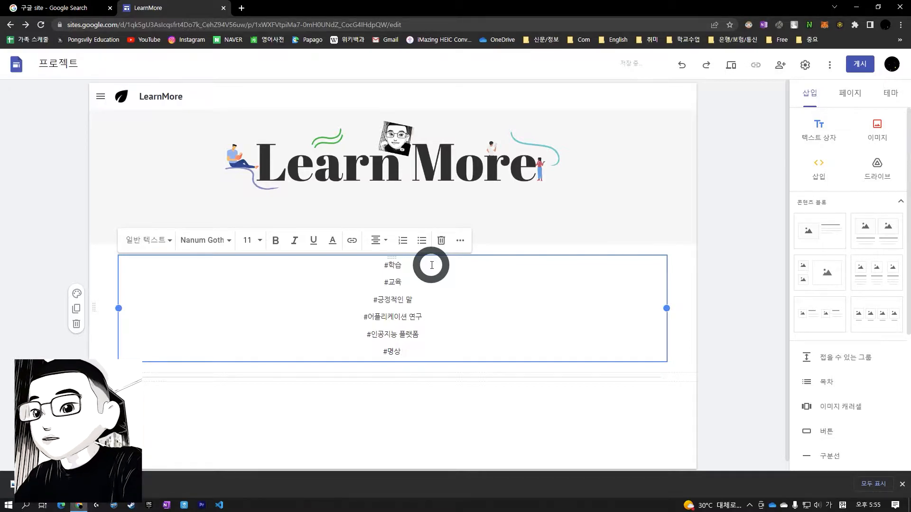
text(ㅇ & 힐링)
key(Return)
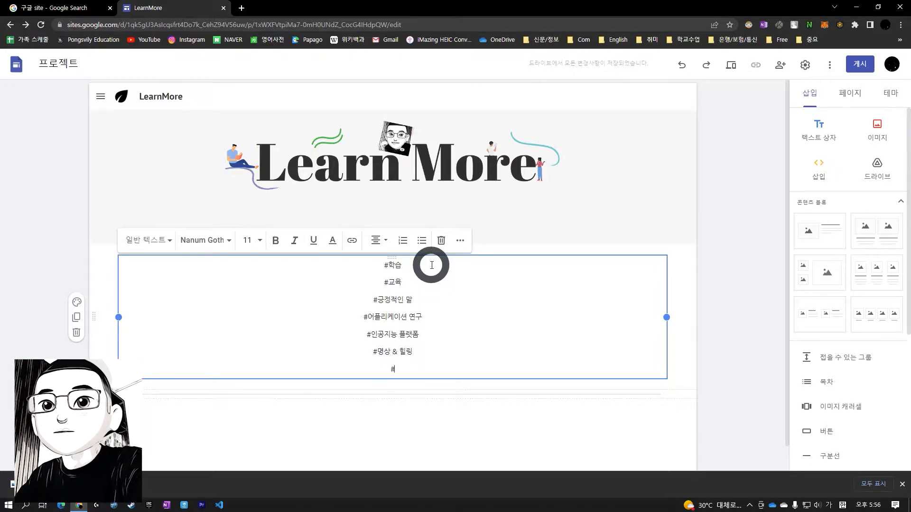
Finish the hashtag list with #교육 철학, #배움 연구 and #패턴 연구 on separate lines
text(육 철)
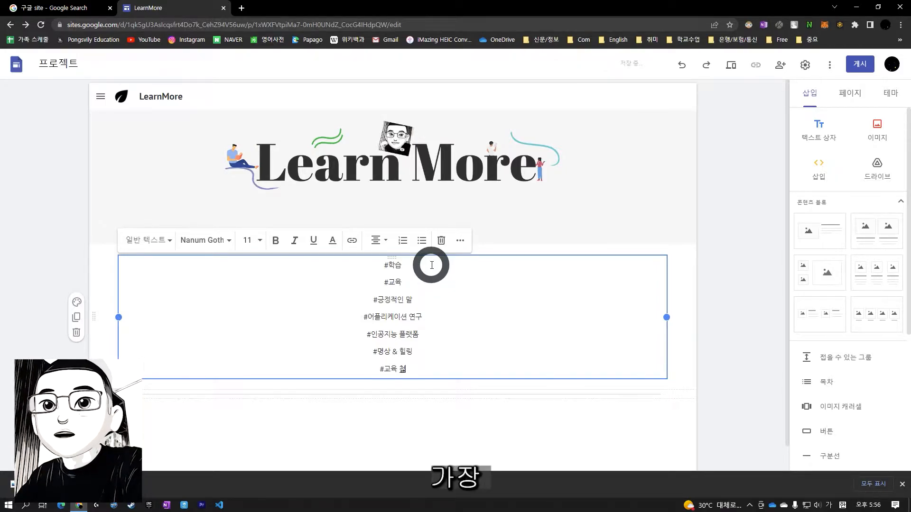
text(학)
key(Return)
text(#배움 연)
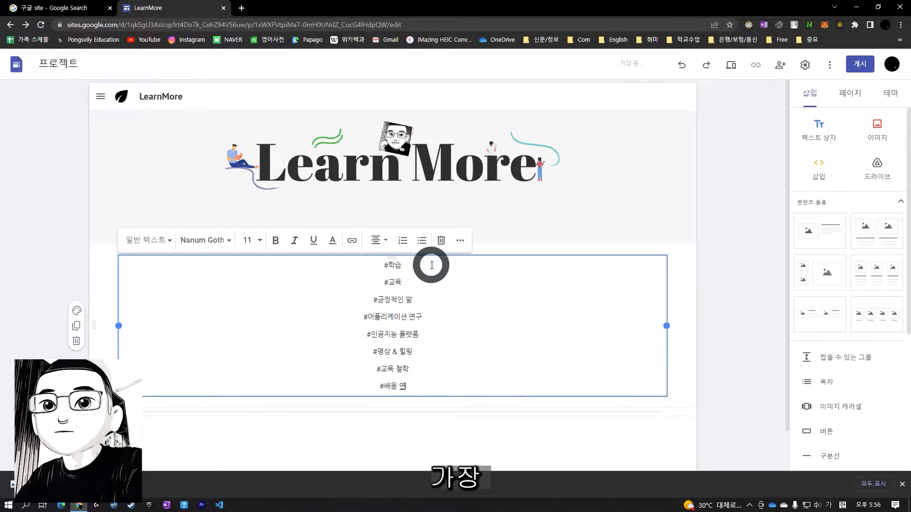
text(구)
key(Return)
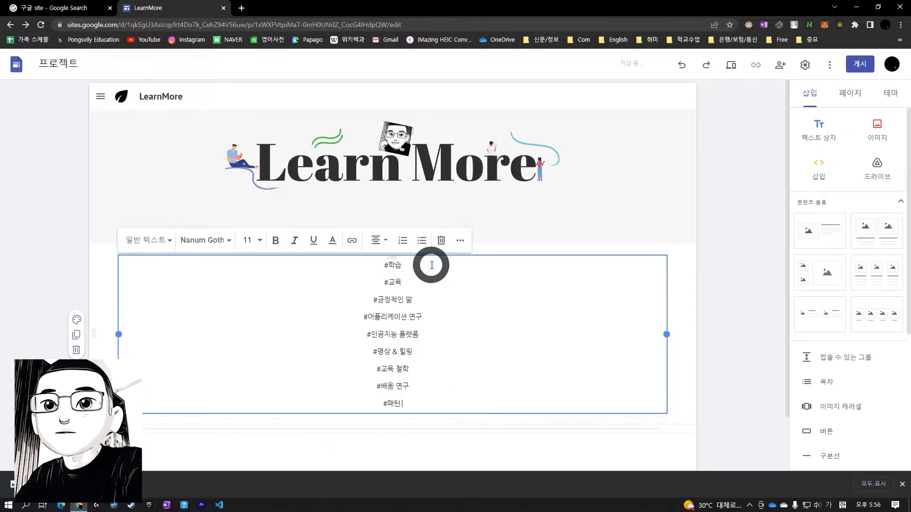
click(464, 440)
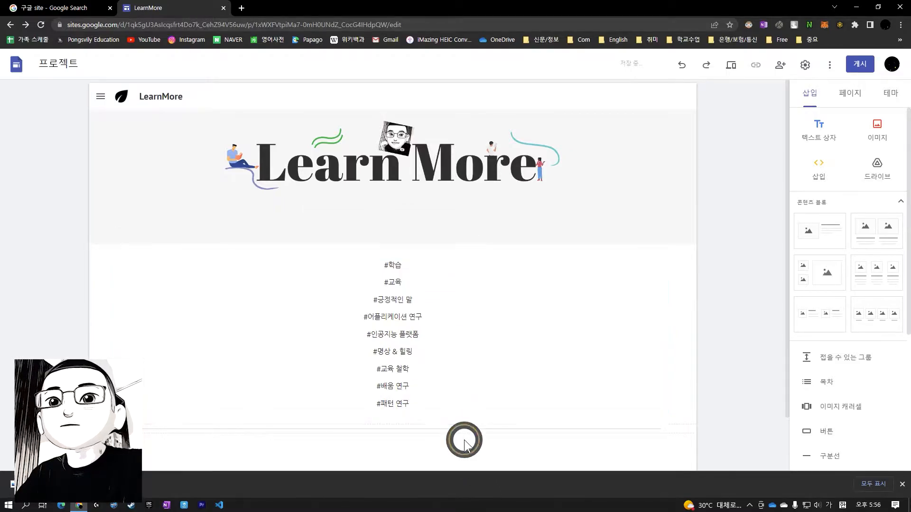
Insert a divider between the banner and the hashtag text box
scroll(469, 423, down, 1)
click(478, 226)
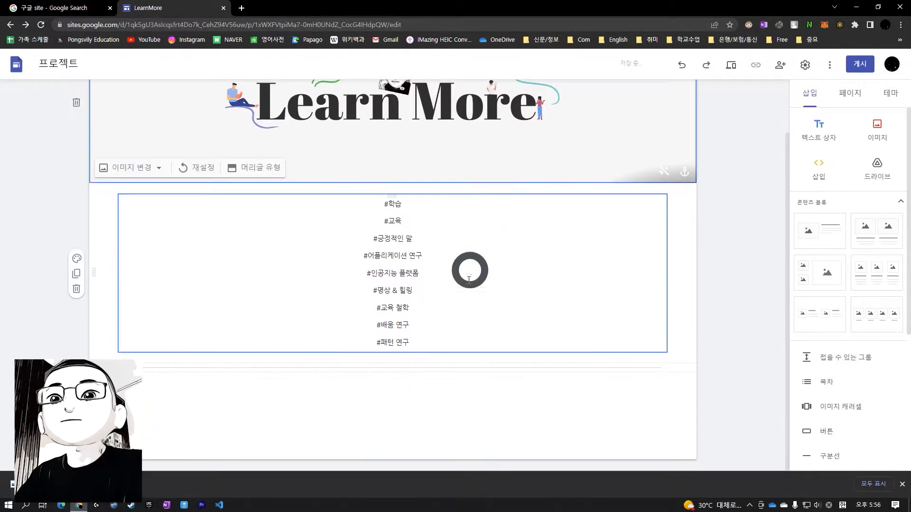
click(440, 145)
click(462, 234)
click(458, 138)
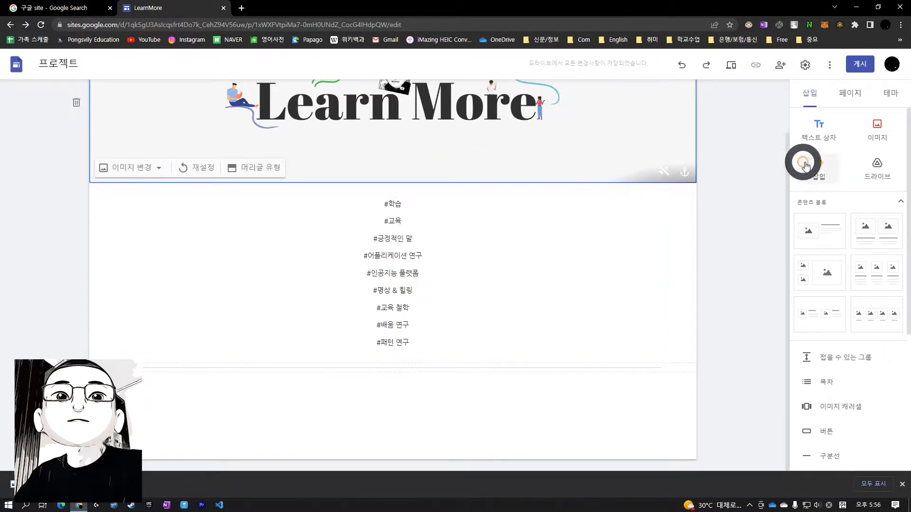
click(830, 455)
click(489, 331)
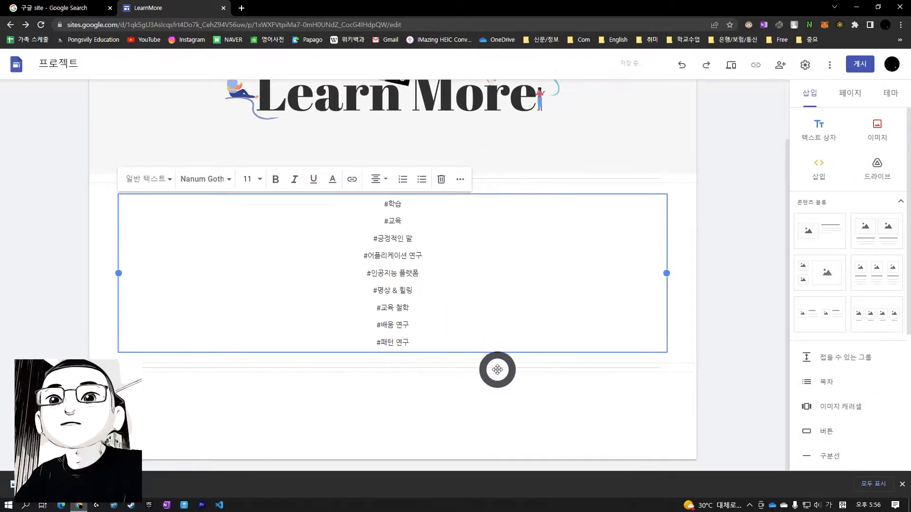
Insert another divider below the hashtag list at the end of the page
click(830, 455)
click(544, 428)
scroll(485, 398, up, 2)
scroll(485, 399, down, 2)
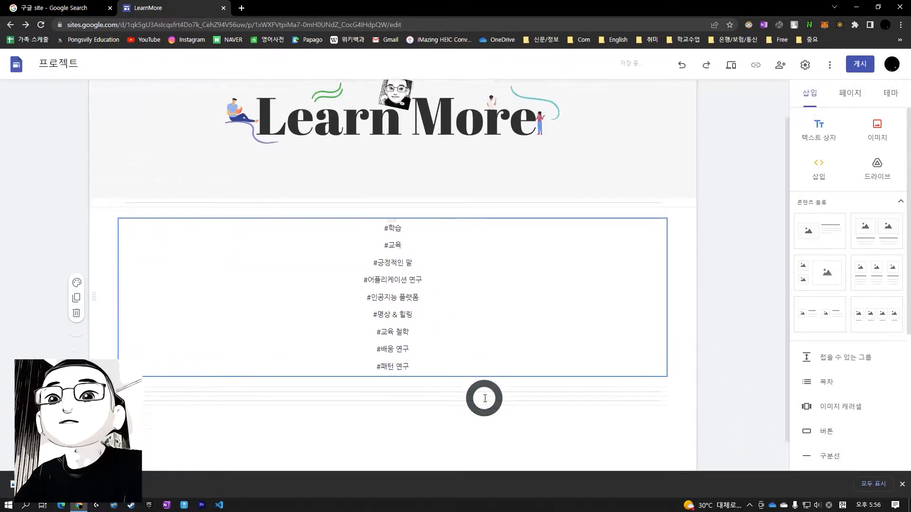
Insert a text box between the two lower dividers, narrow it to about a third of its width, and enter the label 이름:
click(819, 131)
drag(668, 337, 292, 342)
click(163, 343)
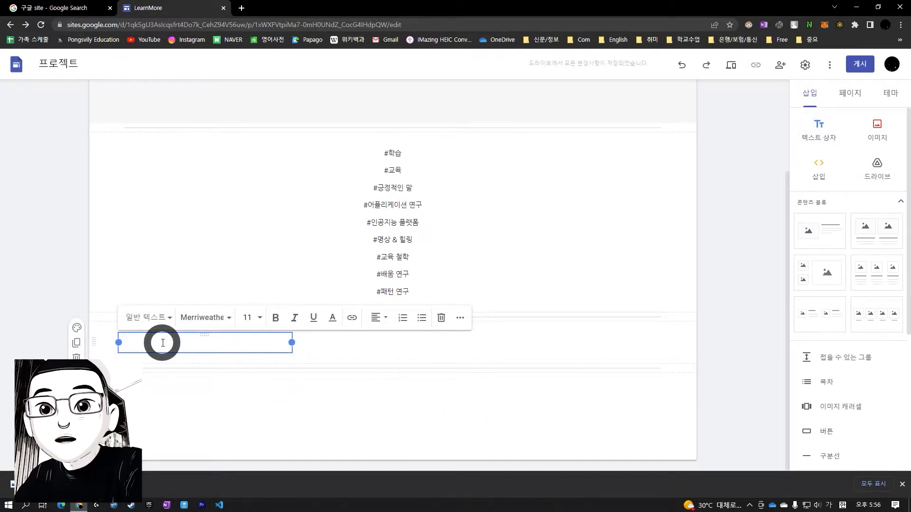
text(이름:)
key(Return)
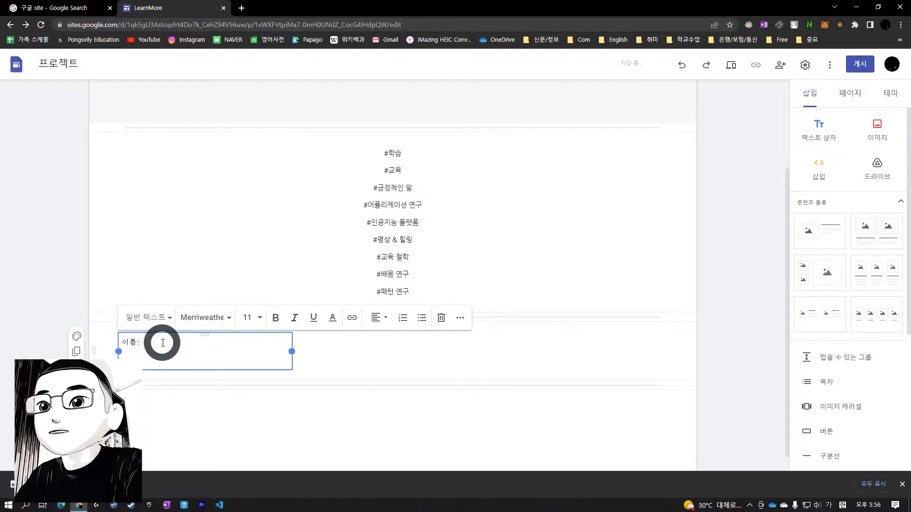
Set the font of the profile text box to Nanum Gothic in the 약간 가늘게 weight
double_click(125, 343)
click(158, 362)
click(171, 318)
click(211, 323)
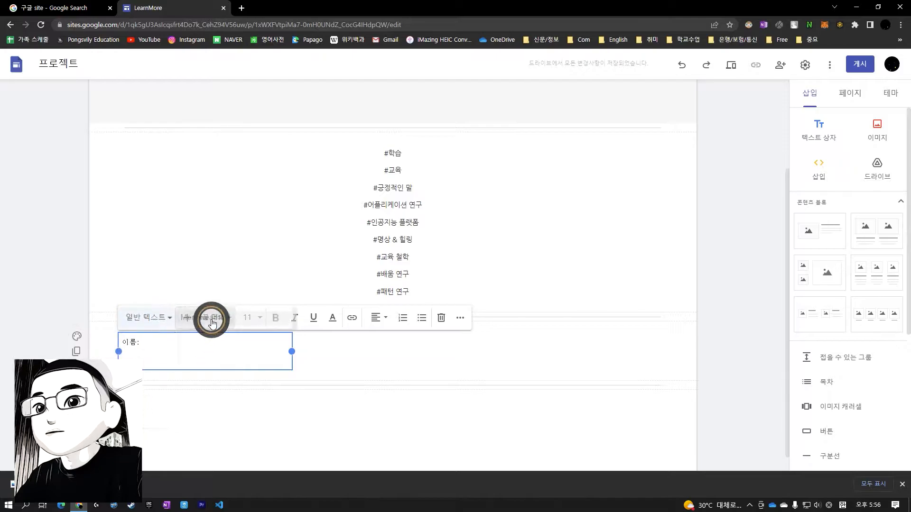
scroll(247, 388, down, 4)
scroll(247, 391, up, 1)
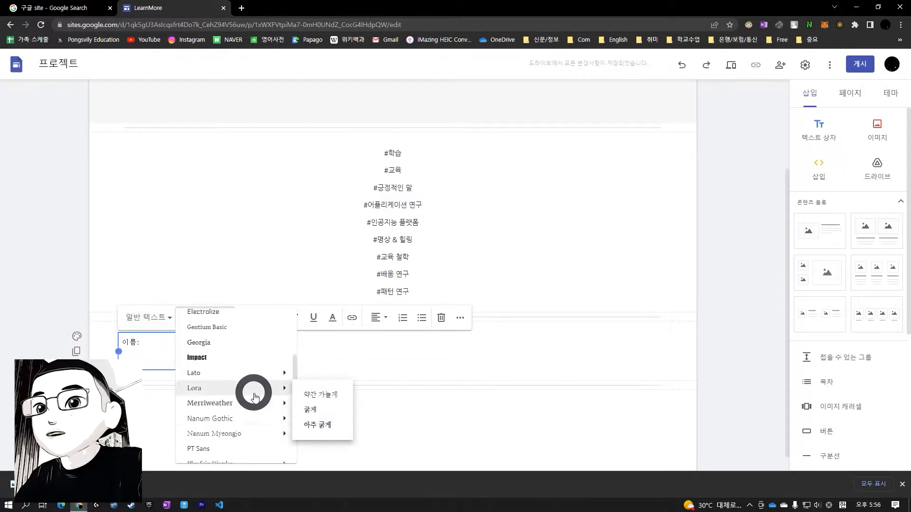
mouse_move(232, 420)
click(319, 419)
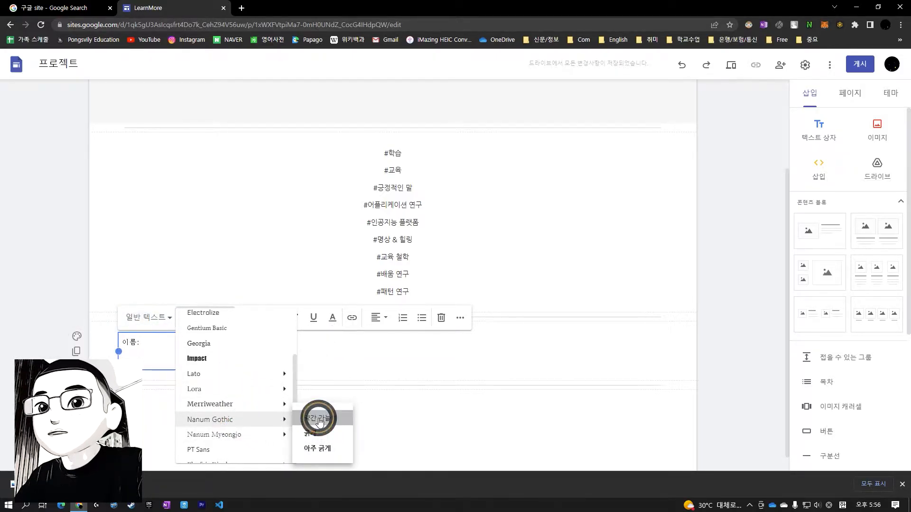
drag(200, 352, 153, 342)
scroll(246, 400, down, 2)
mouse_move(242, 325)
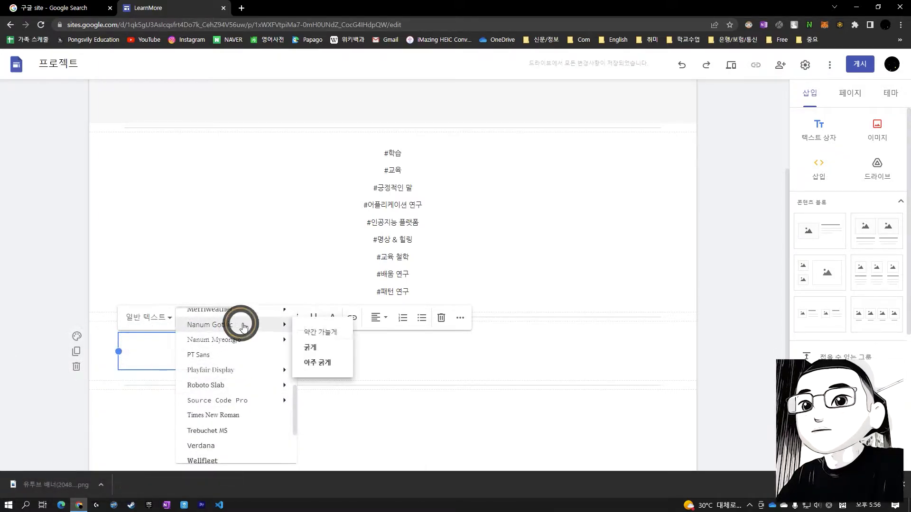
click(319, 332)
Add the labels 홈페이지:, 이메일:, 인스타: and 트위터: on separate lines below 이름:
click(151, 344)
key(Return)
text(홈페이지:)
key(Return)
text(인스태)
text(일:)
key(Return)
text(인스타:)
key(Return)
click(414, 390)
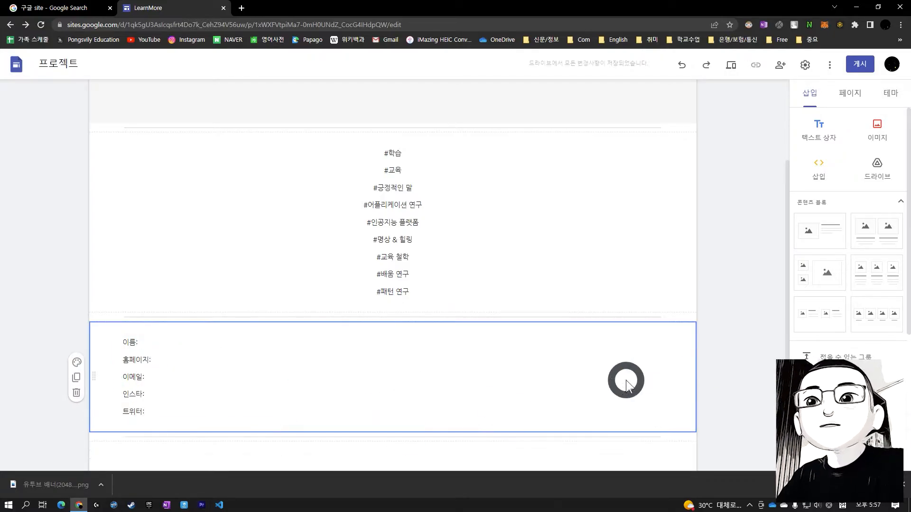
click(175, 359)
click(167, 344)
text(xxx)
click(219, 362)
text(ㅈㅈㅈ.xxxx.xxxxx)
click(197, 375)
text(xxx)
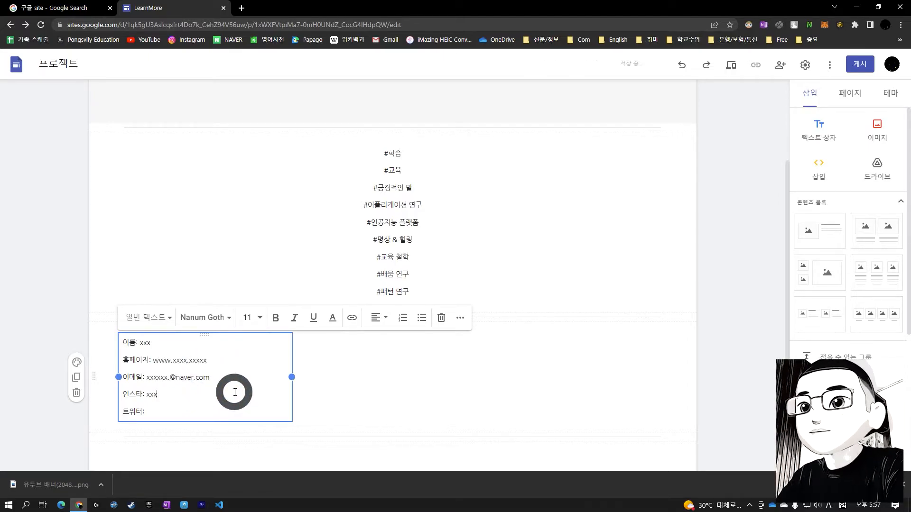
click(474, 421)
Start publishing the site to the web and set its web address to learnmore1
scroll(534, 360, up, 3)
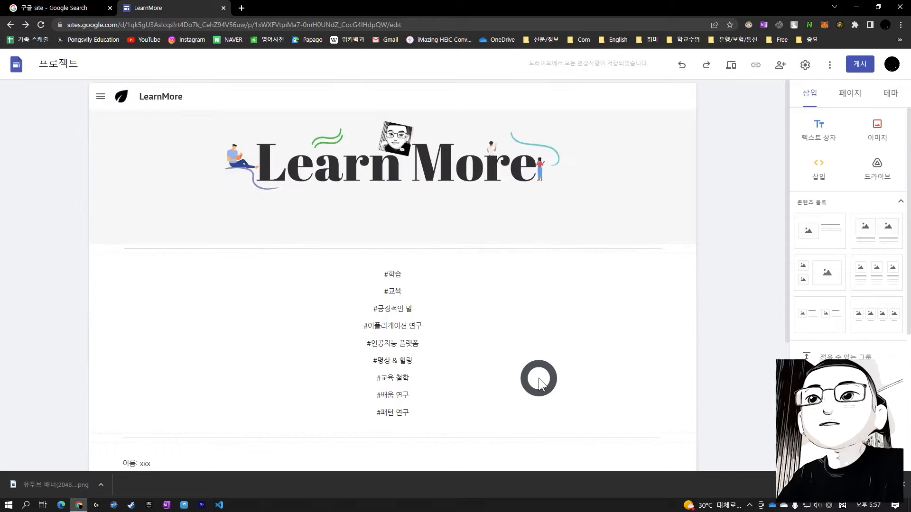
scroll(379, 303, down, 4)
scroll(215, 263, up, 2)
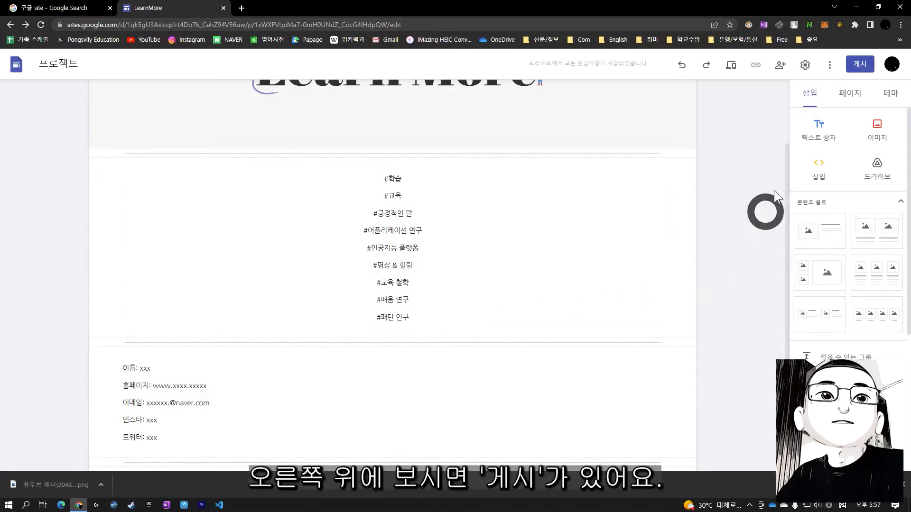
click(860, 68)
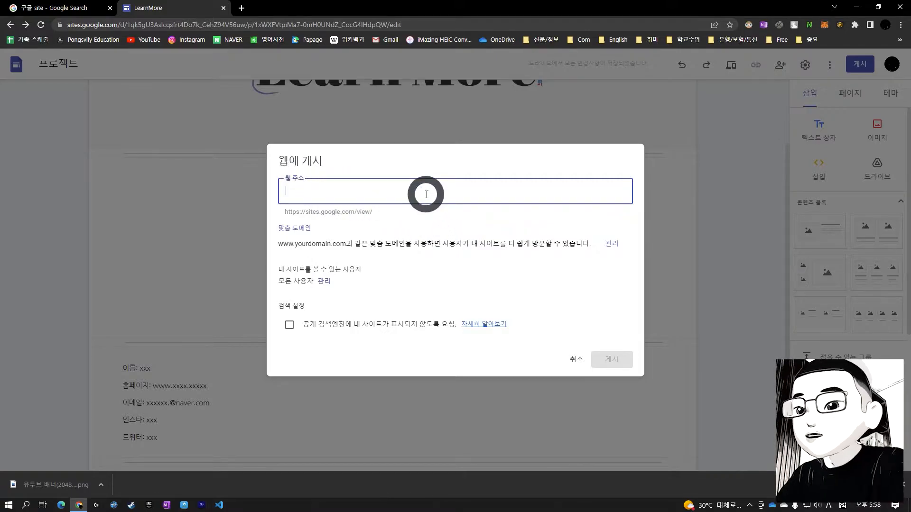
text(l)
key(BackSpace)
key(BackSpace)
key(Hangul)
text(learnmore)
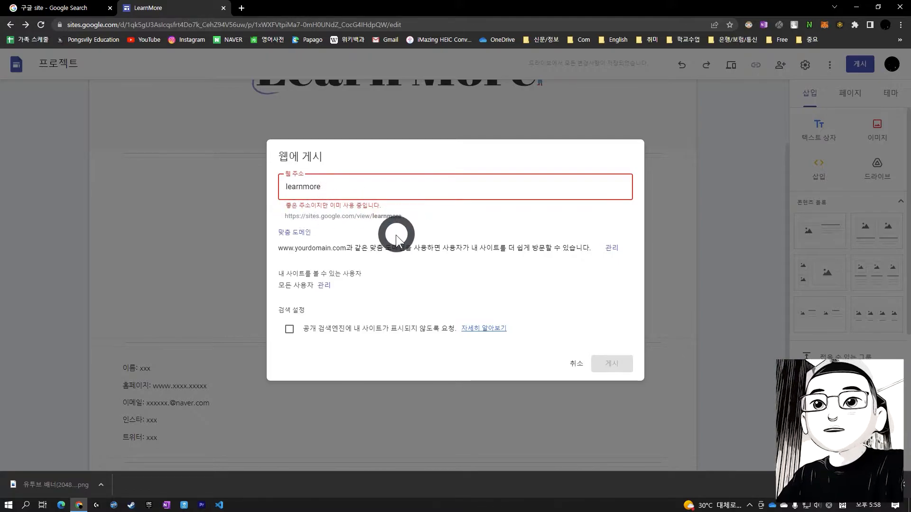
click(367, 189)
text(1)
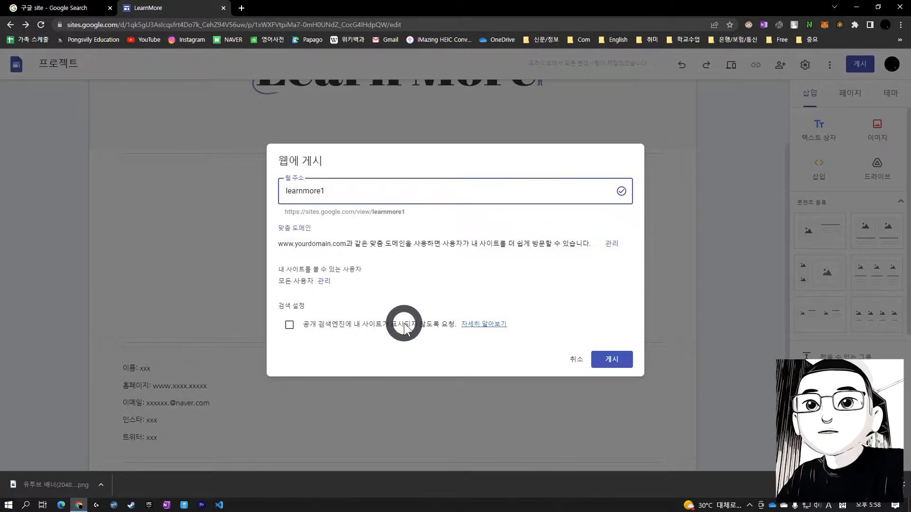
Publish the site at learnmore1, leaving the request to hide it from public search engines turned off
click(289, 325)
click(290, 325)
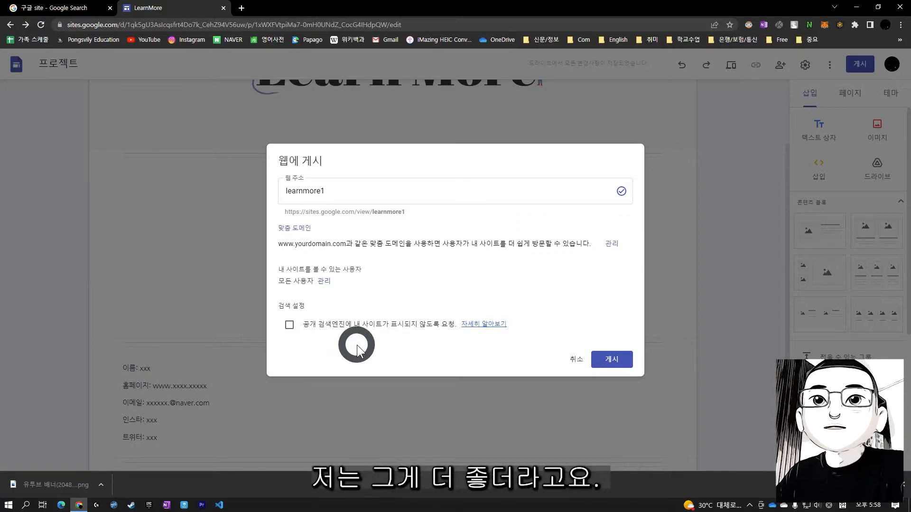
triple_click(292, 228)
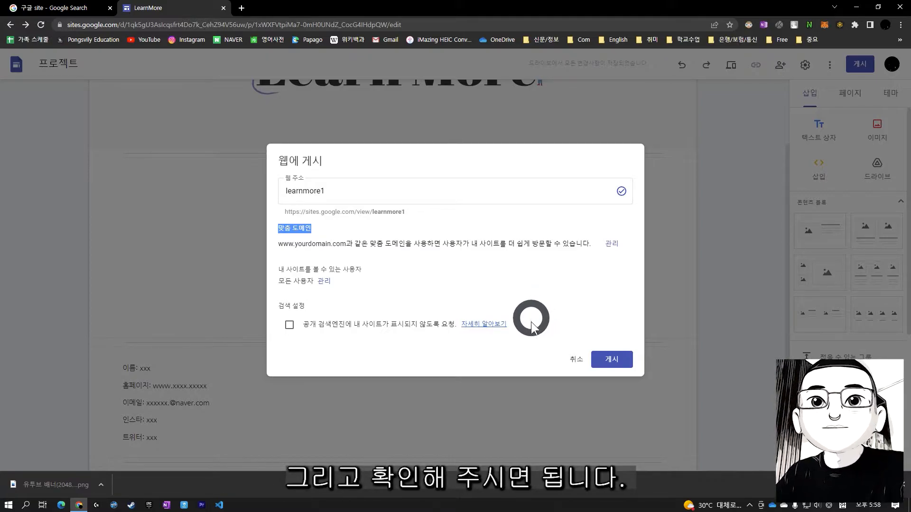
click(613, 363)
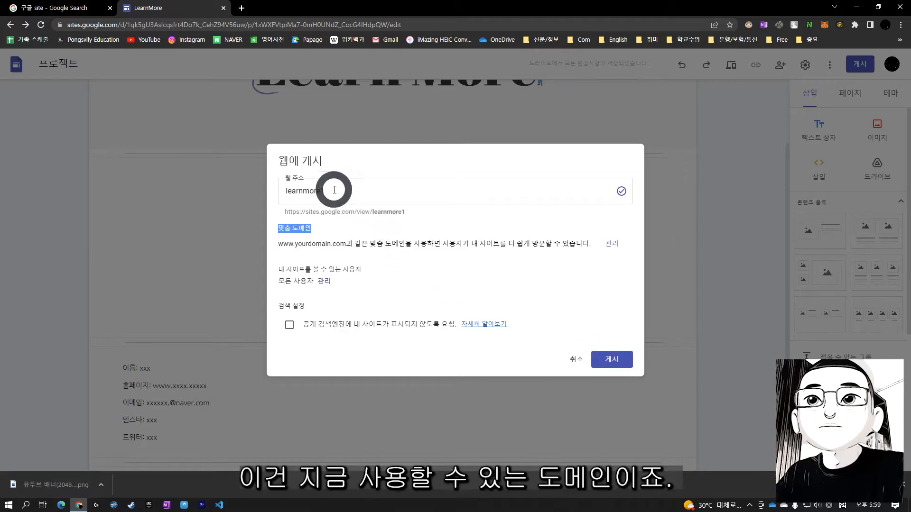
drag(332, 186, 260, 195)
click(606, 359)
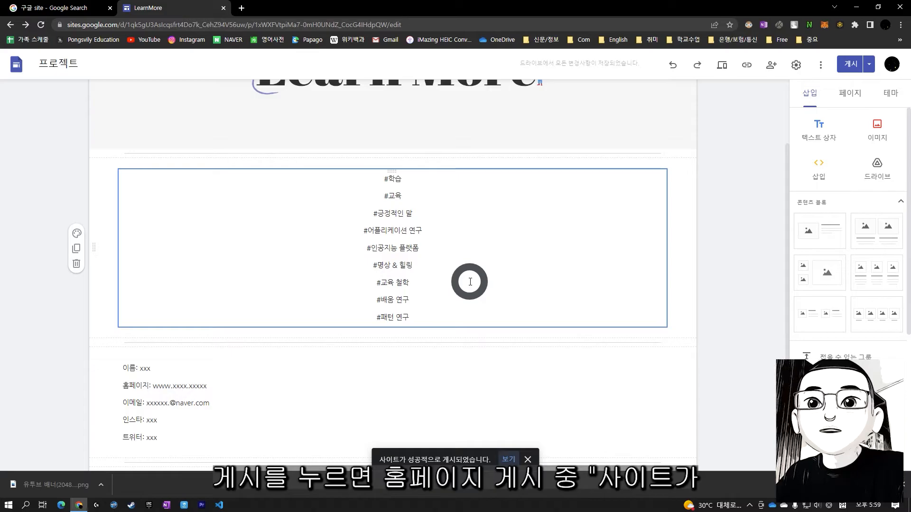
Open the published site and copy its web address without the trailing 홈 part
click(508, 461)
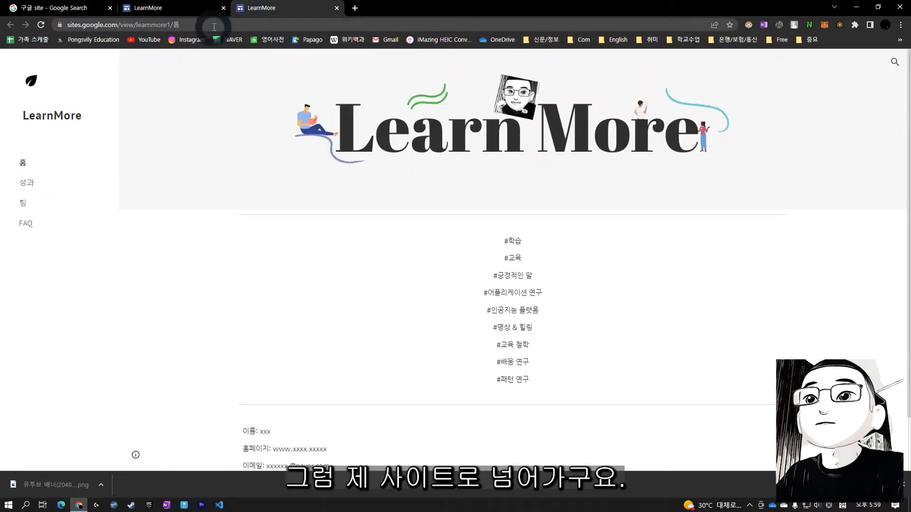
click(67, 31)
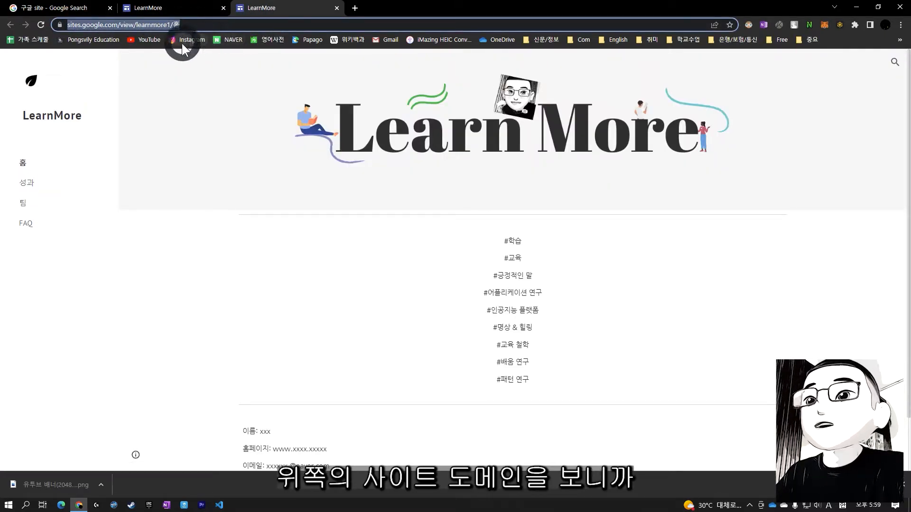
click(144, 26)
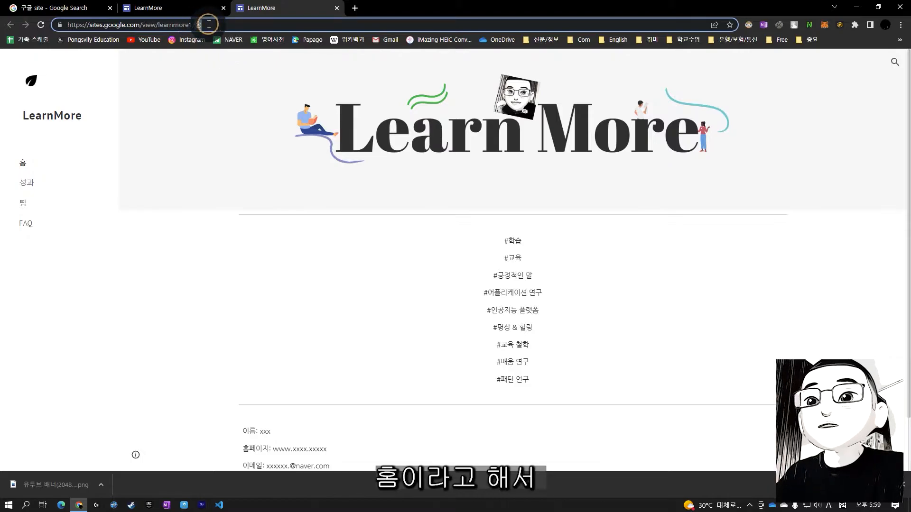
key(BackSpace)
key(BackSpace)
drag(200, 25, 42, 26)
key(ctrl+c)
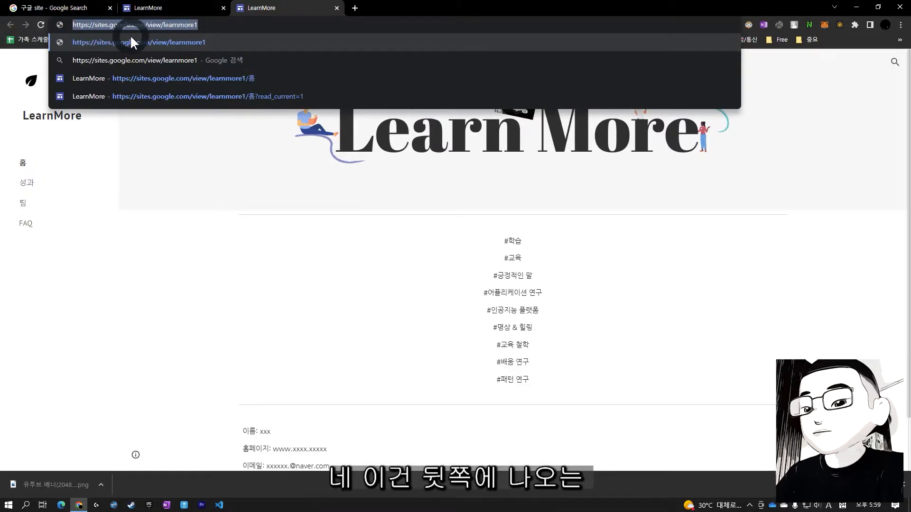
click(354, 7)
key(ctrl+v)
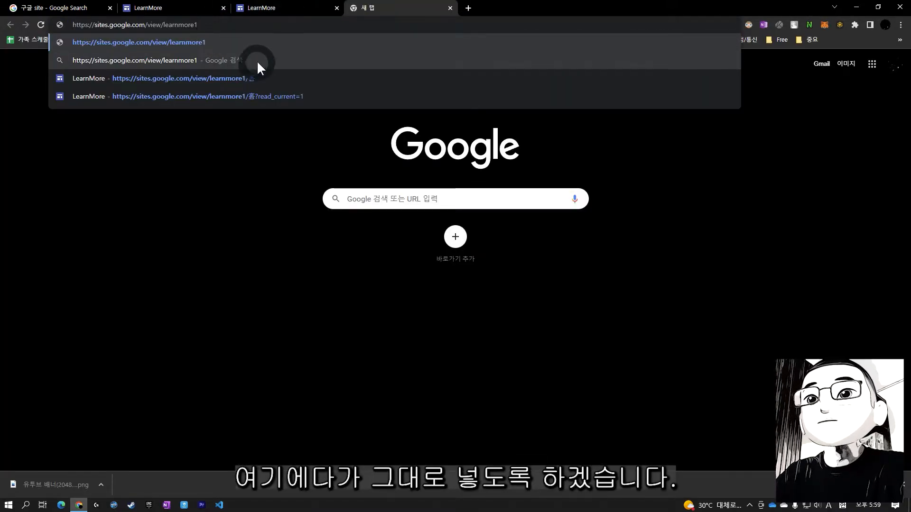
key(Return)
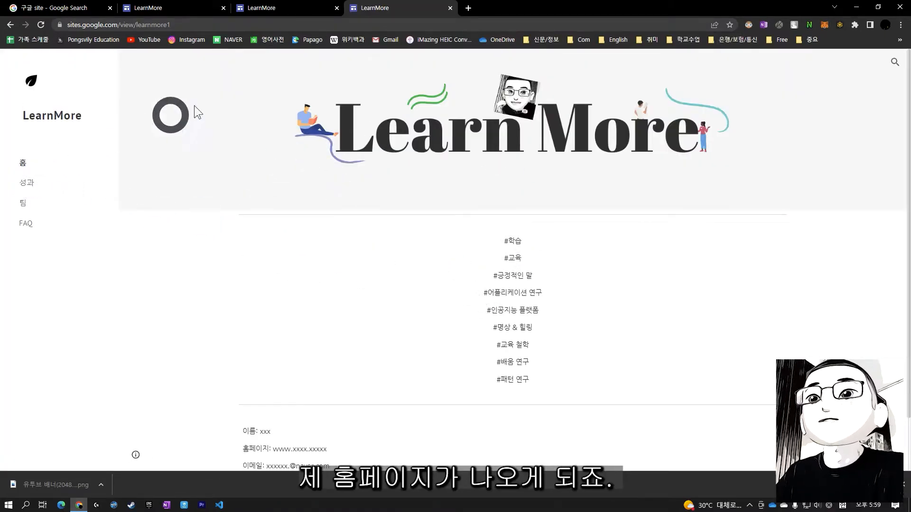
click(279, 8)
click(164, 8)
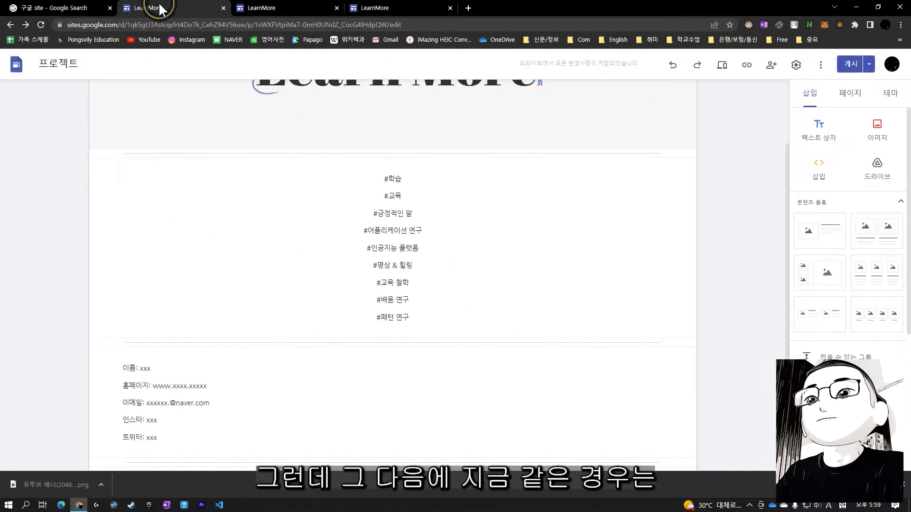
click(286, 10)
click(450, 8)
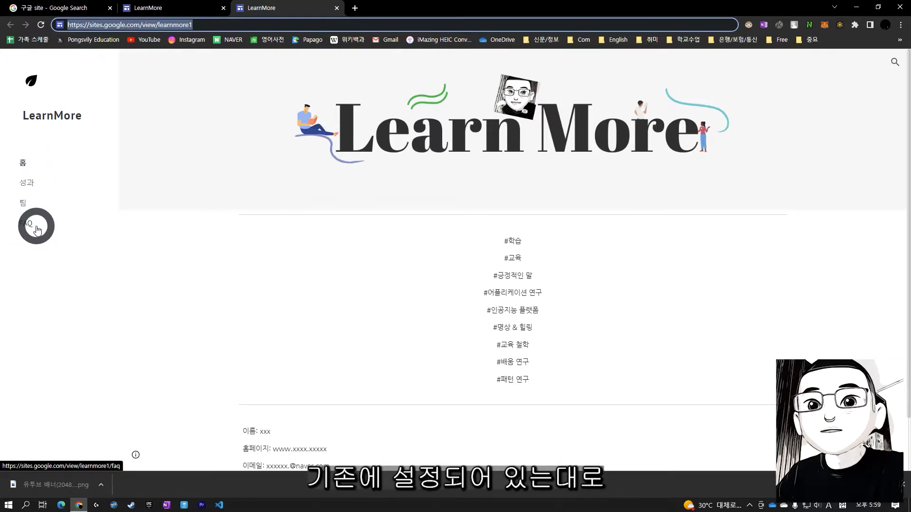
click(175, 7)
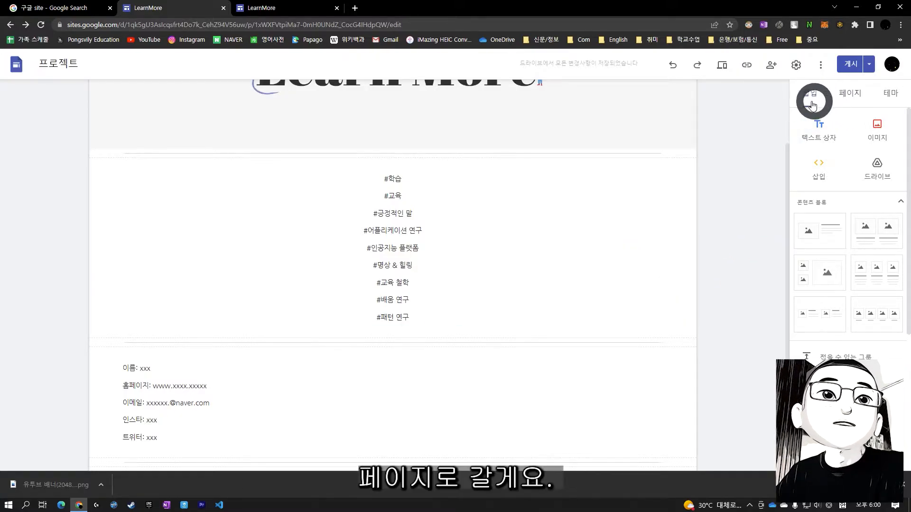
click(277, 8)
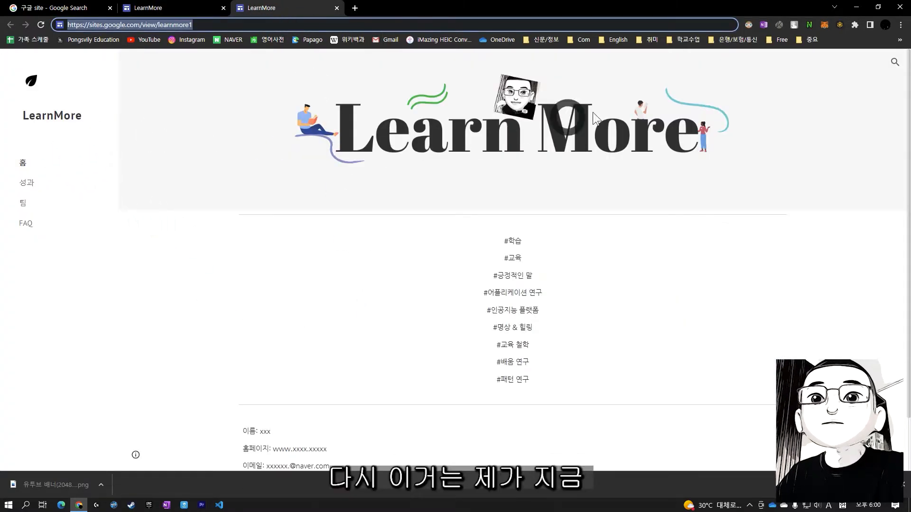
scroll(661, 350, down, 1)
scroll(655, 352, up, 1)
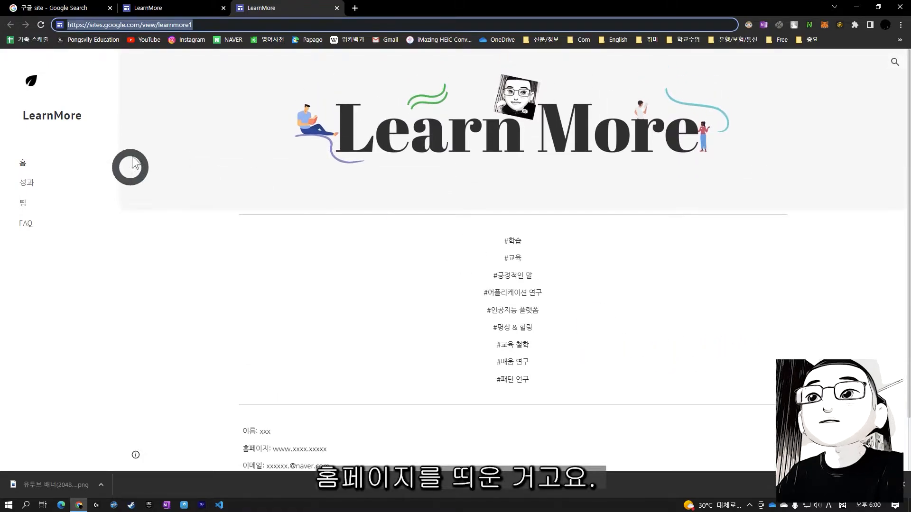
Delete the 성과, 팀 and FAQ pages from the site in the editor, keeping only 홈
click(178, 7)
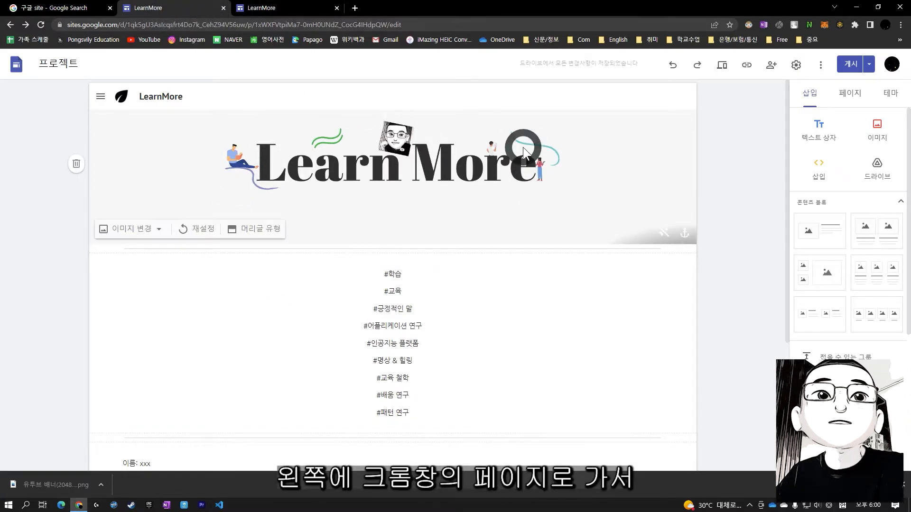
click(849, 95)
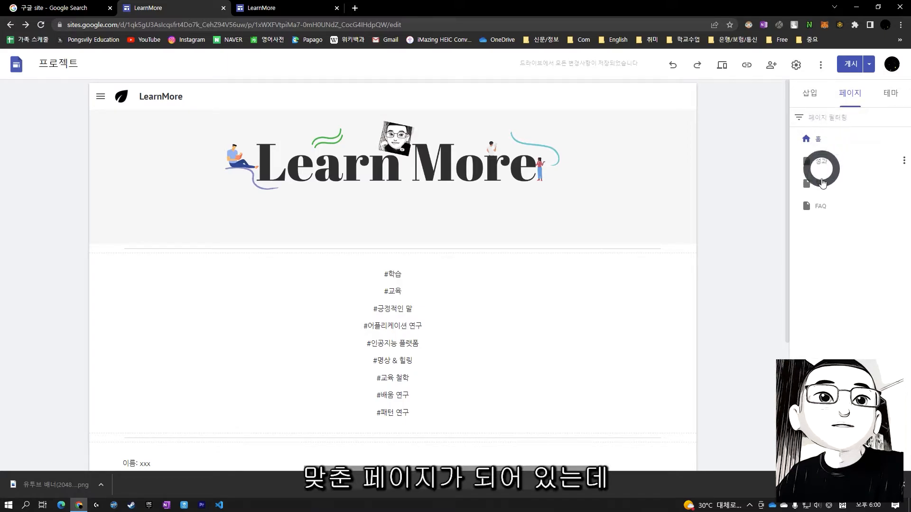
click(905, 164)
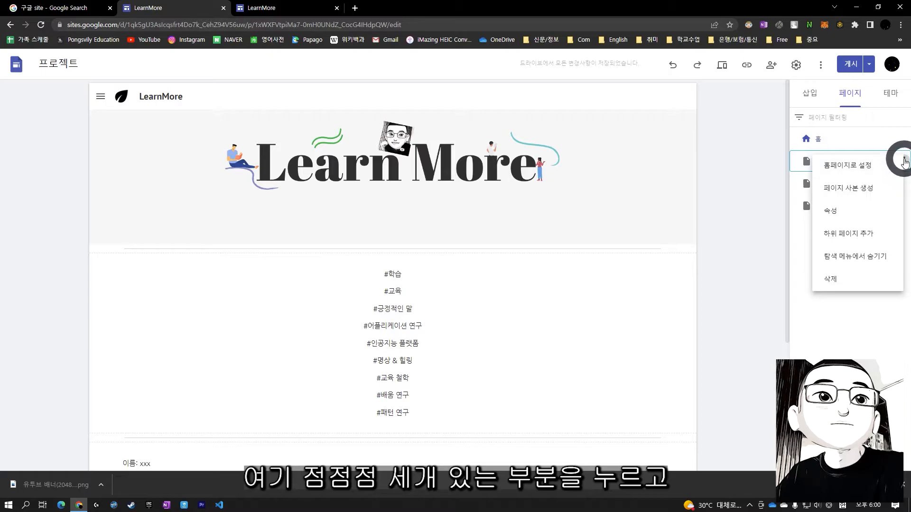
click(839, 275)
click(901, 160)
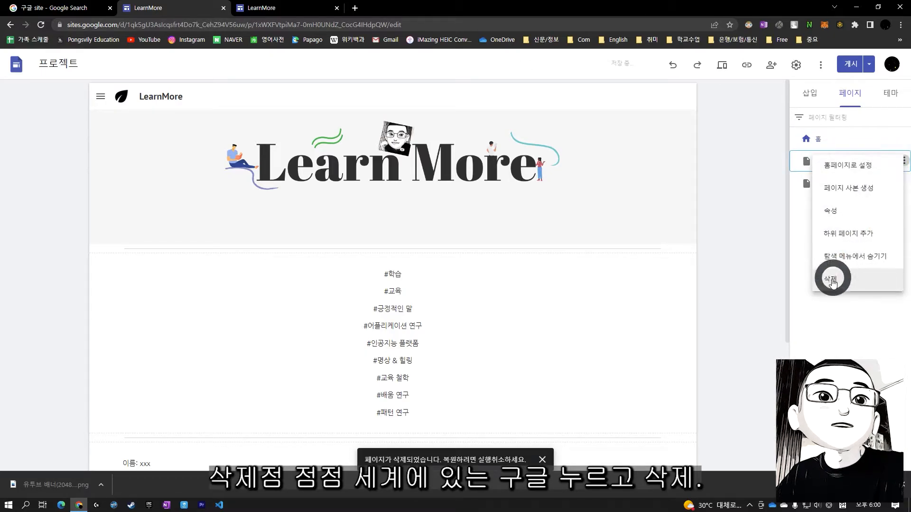
click(831, 276)
click(904, 161)
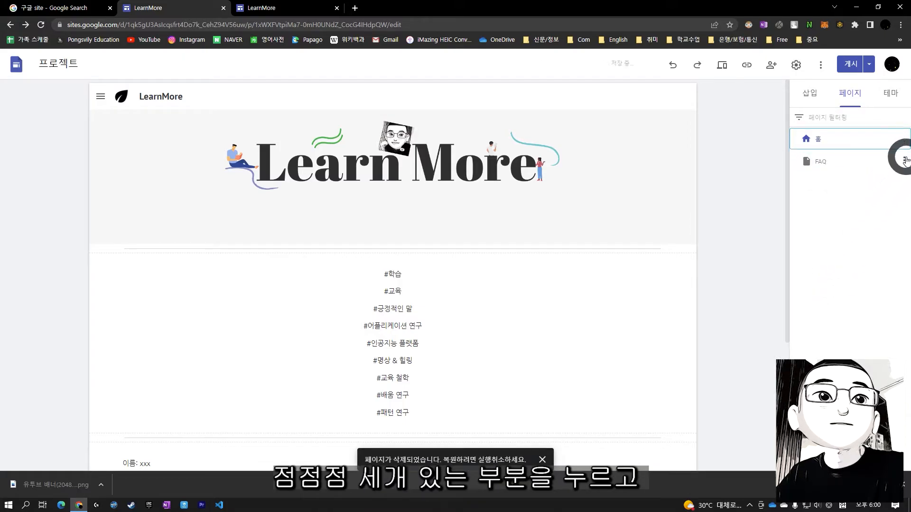
click(836, 283)
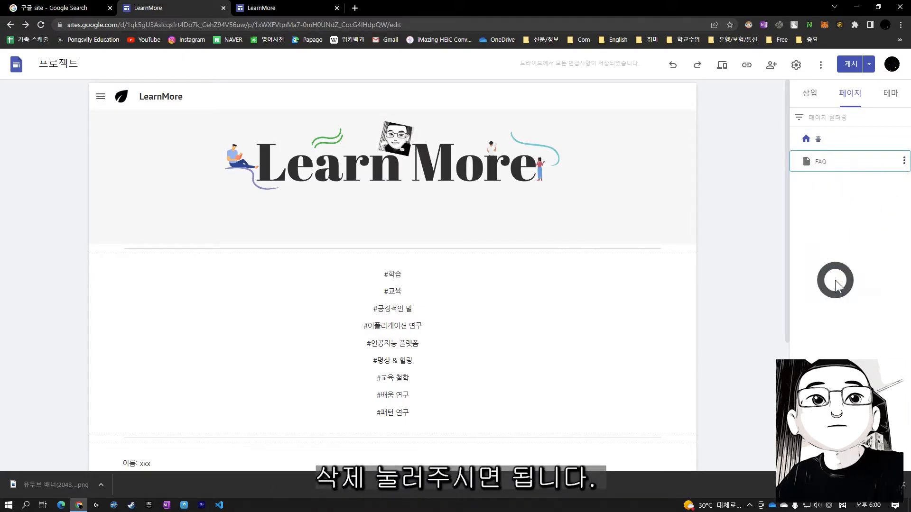
Reload the live site once for comparison, and publish the three page deletions from the editor
click(293, 7)
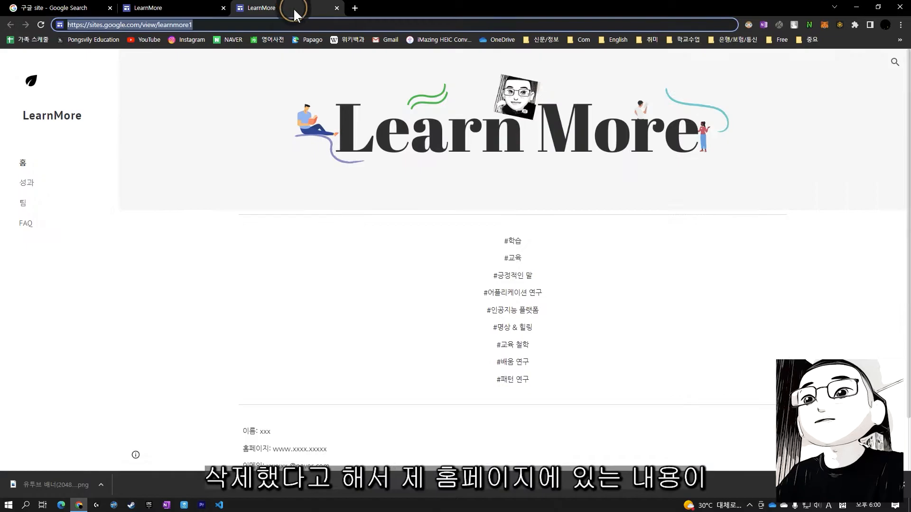
key(Return)
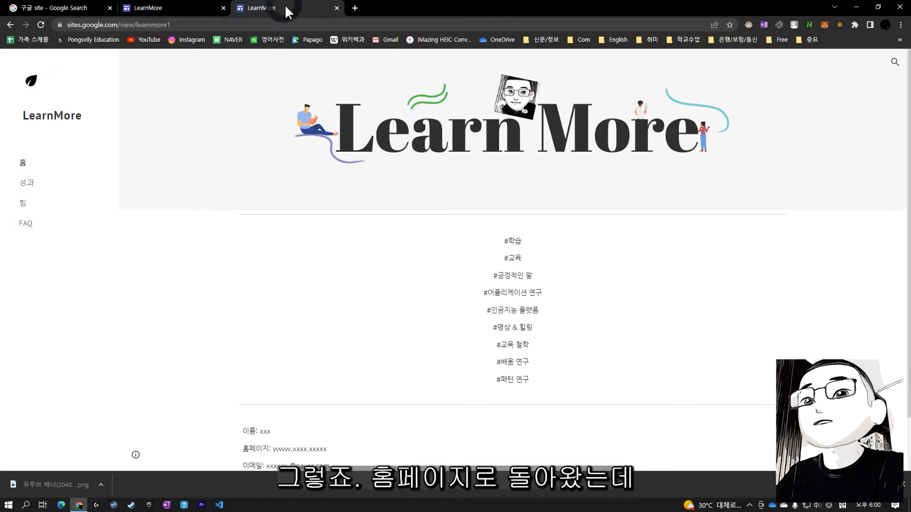
click(194, 11)
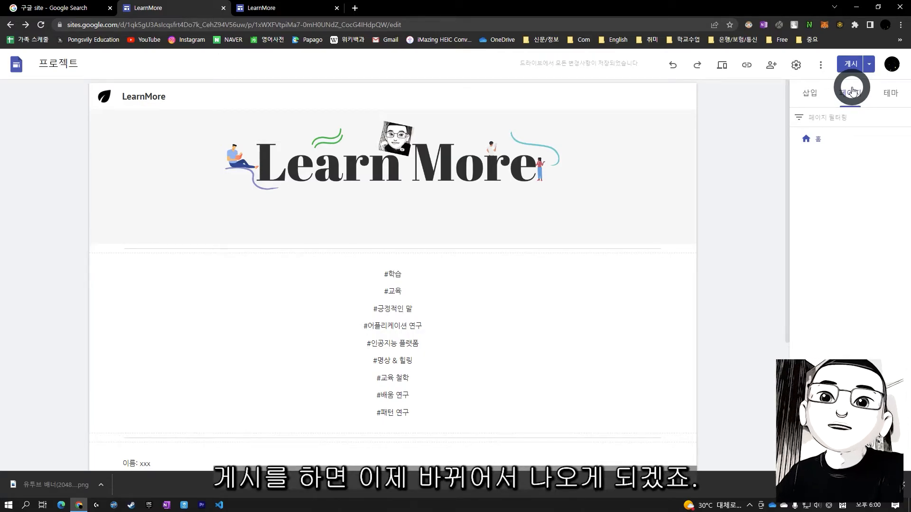
click(849, 63)
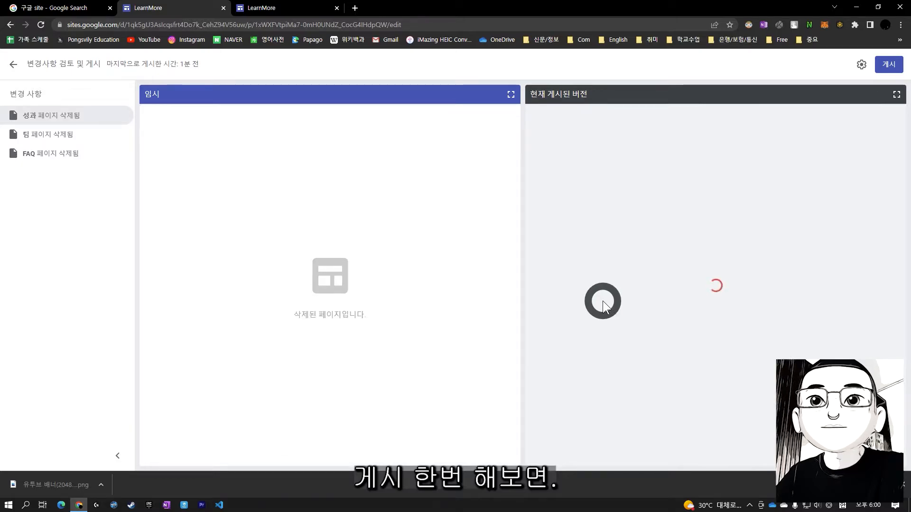
click(884, 67)
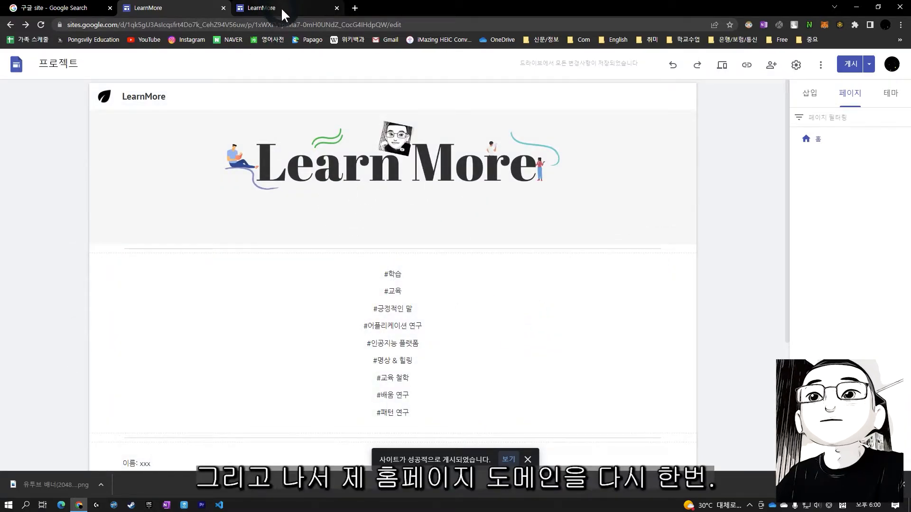
Reload the live learnmore1 site to load the newly published version
click(282, 9)
click(199, 26)
key(Return)
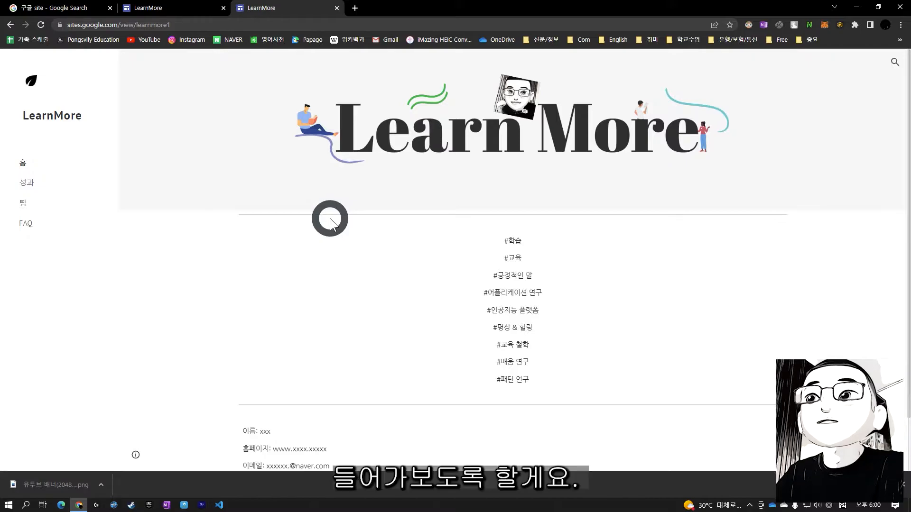
click(189, 8)
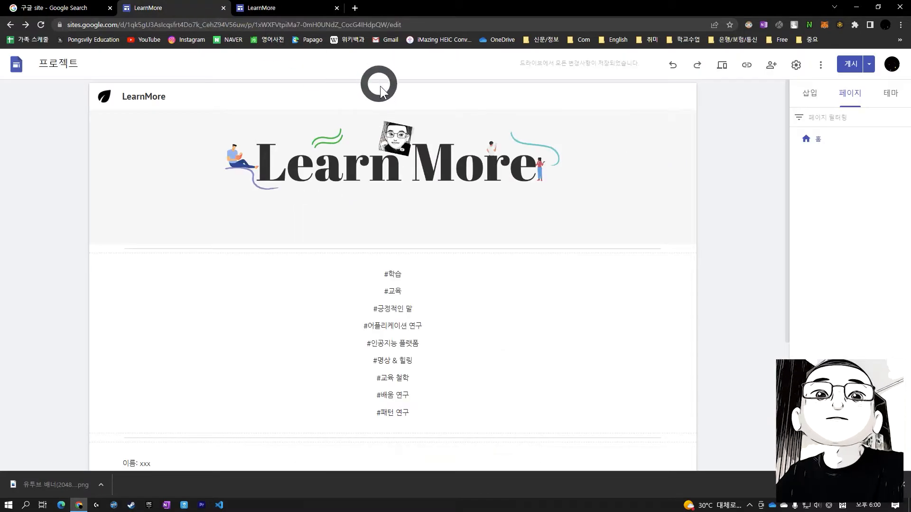
click(271, 7)
click(237, 259)
key(F5)
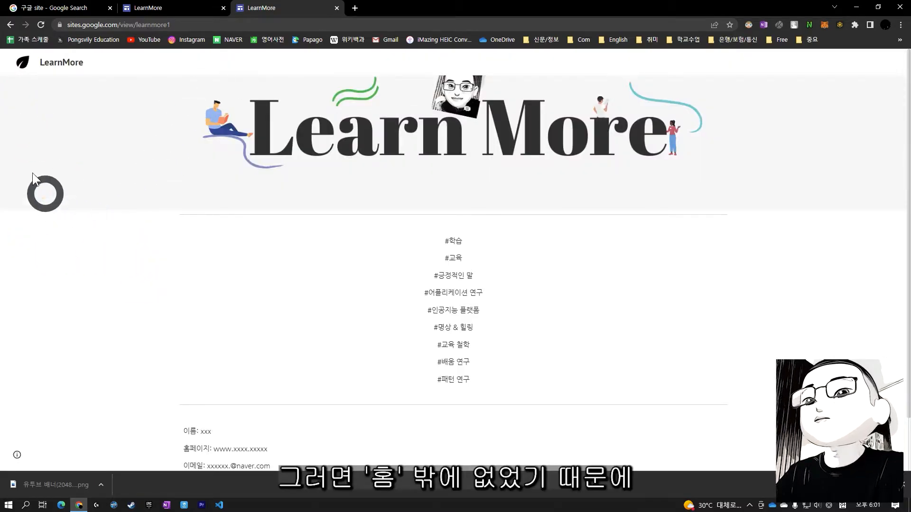
Look through the refreshed live homepage and compare its navigation with the editor's page list
scroll(467, 328, down, 2)
scroll(439, 354, up, 2)
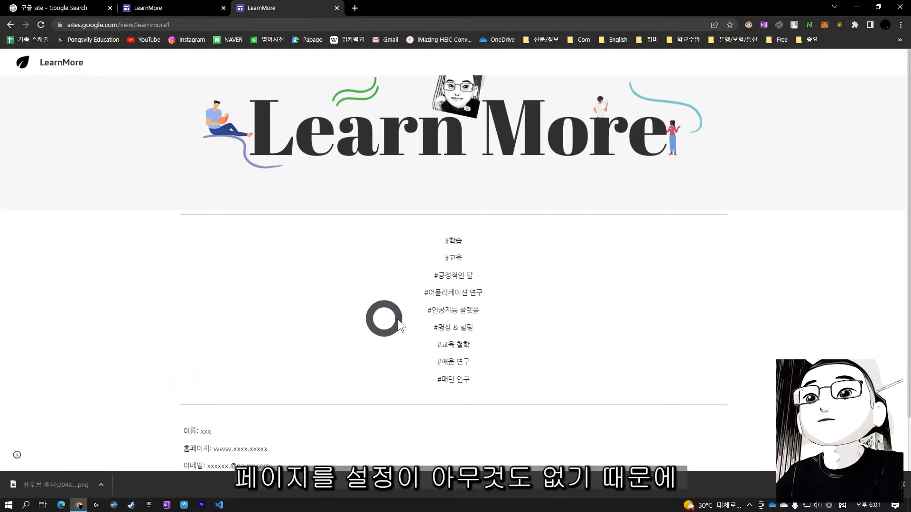
click(186, 7)
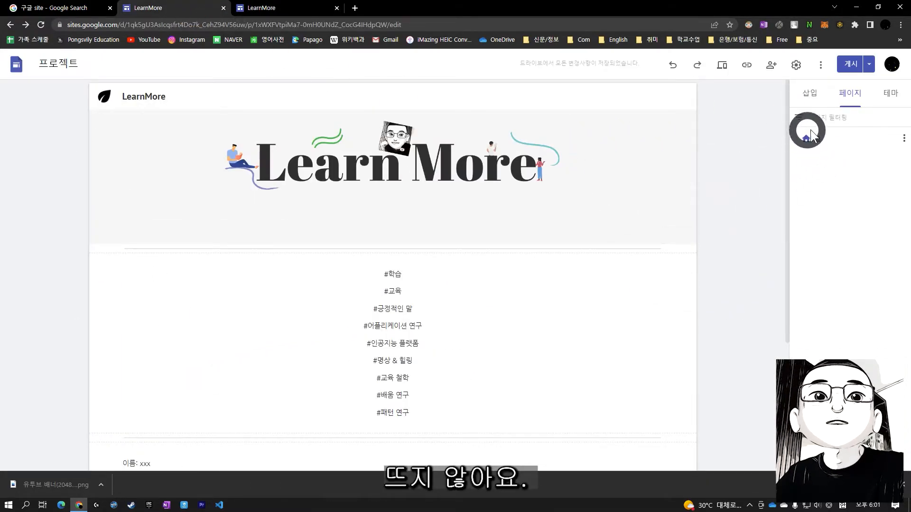
click(281, 8)
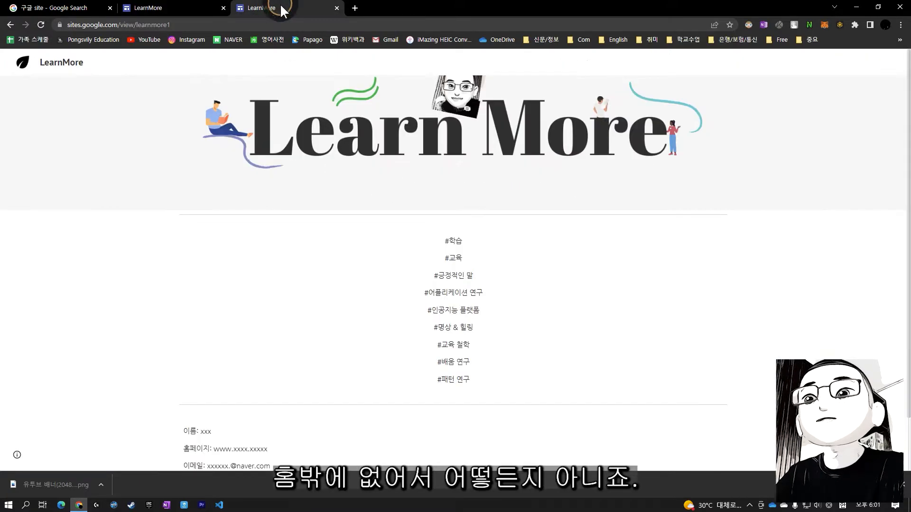
scroll(536, 309, down, 1)
scroll(522, 369, up, 1)
scroll(521, 364, down, 1)
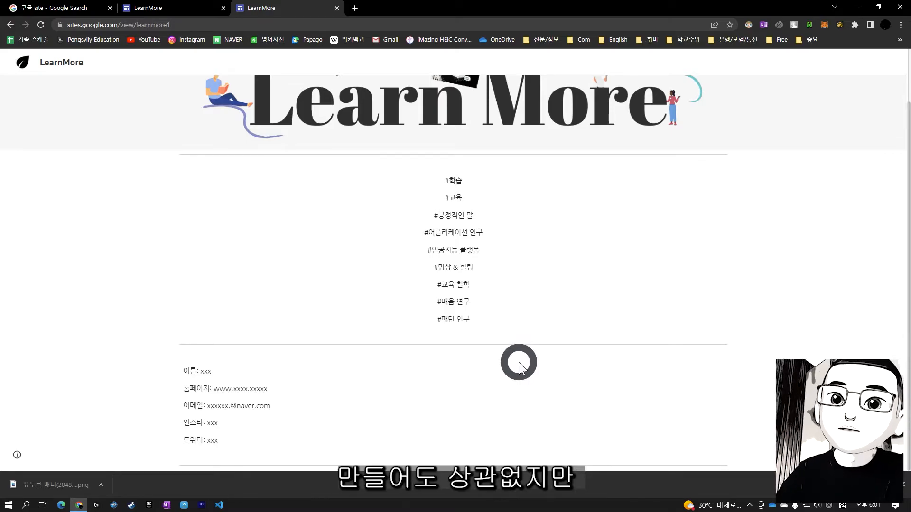
Return to the site editor and create a new page named About
click(182, 7)
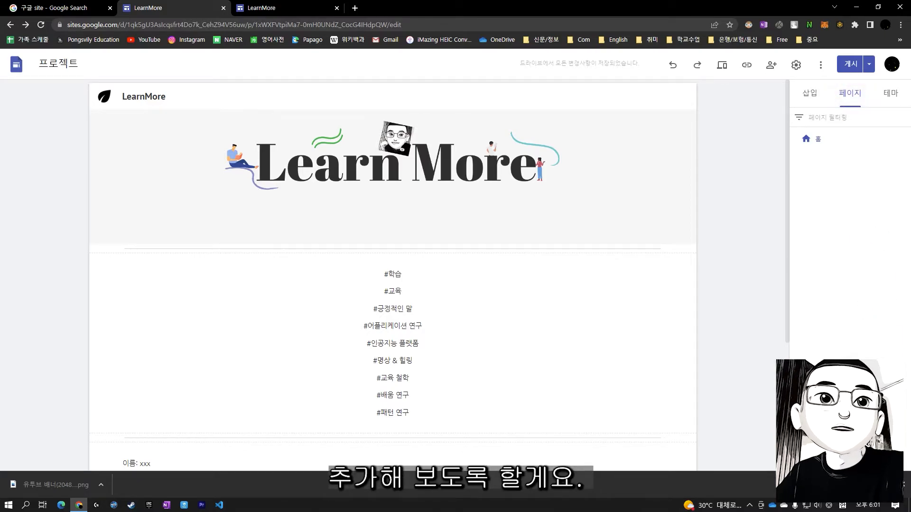
click(850, 448)
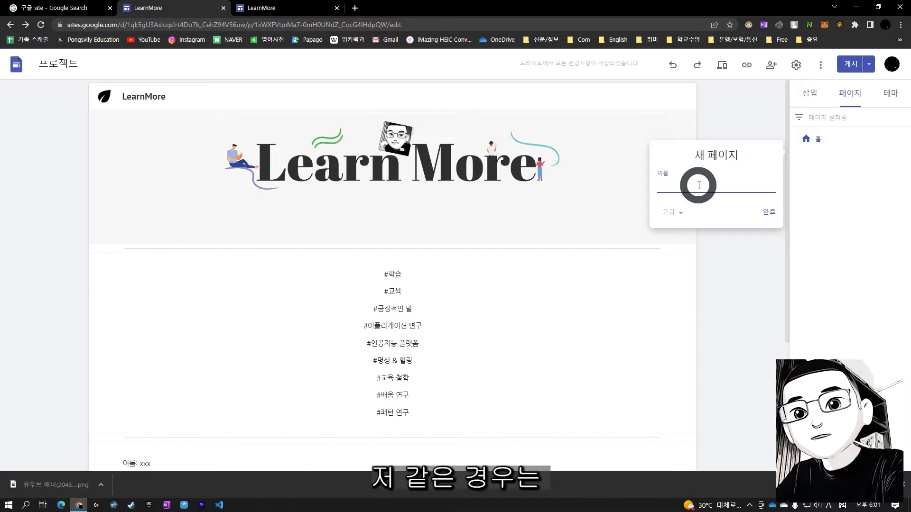
text(뭐)
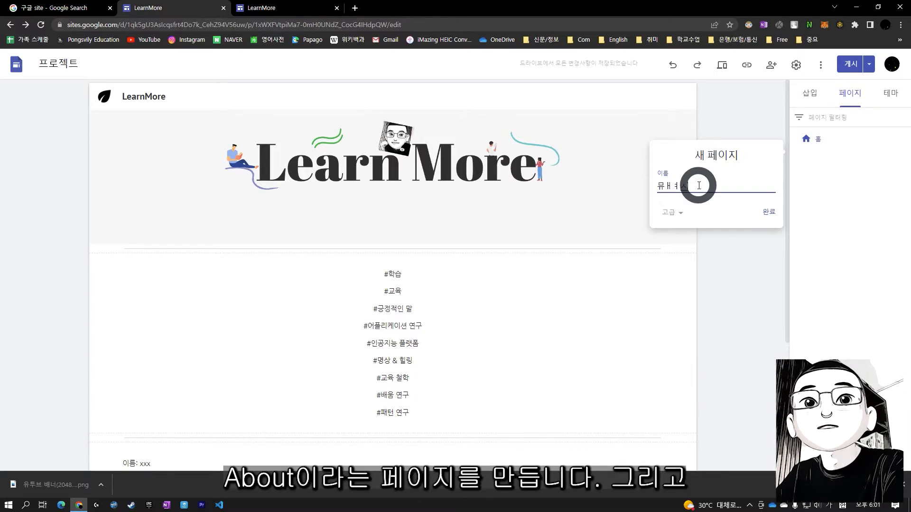
key(BackSpace)
key(BackSpace)
key(BackSpace)
text(About)
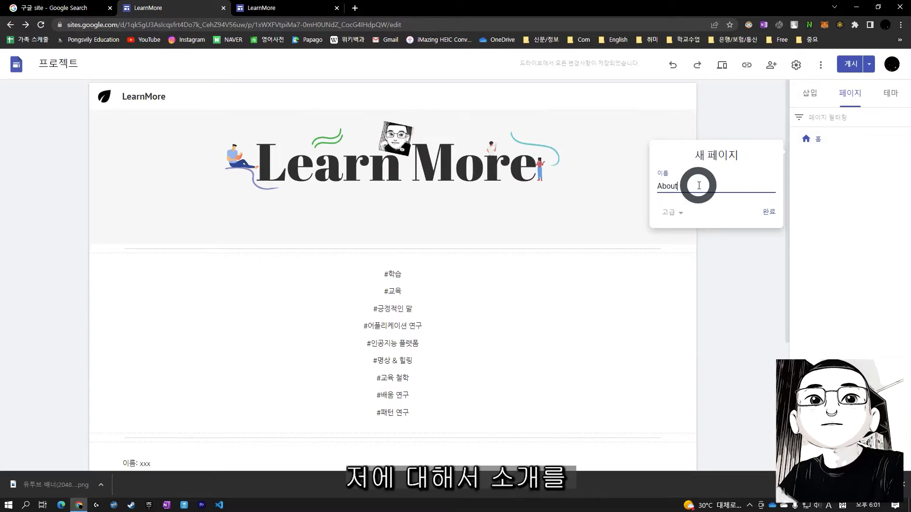
click(766, 211)
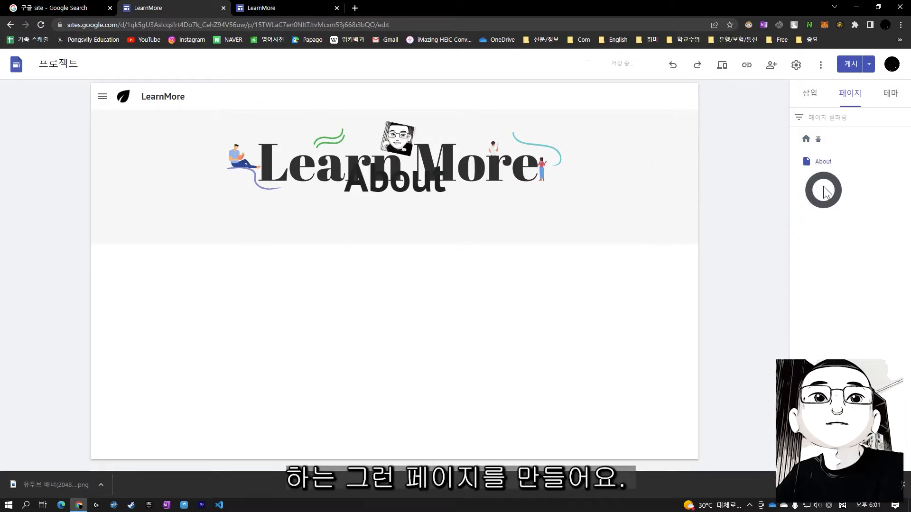
Look at the 홈 page's content in comparison with the new About page in the editor
click(820, 140)
click(825, 169)
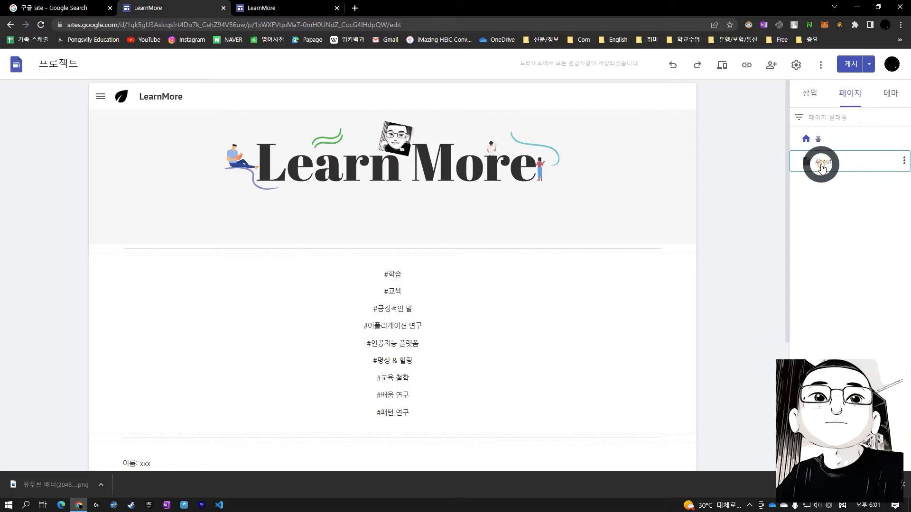
click(400, 380)
click(413, 218)
click(426, 314)
click(443, 297)
click(726, 178)
click(823, 169)
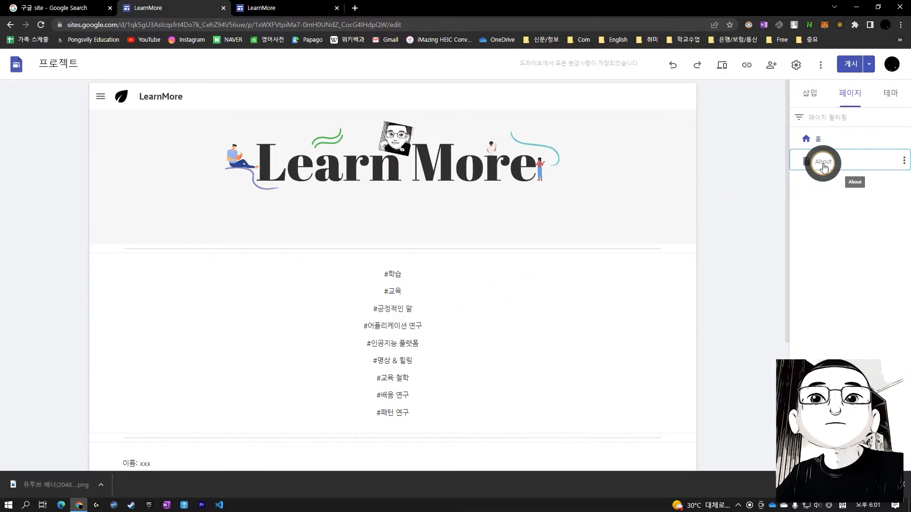
Try the title-only header type (제목만) on the About page and switch the header back to 배너
click(418, 204)
click(407, 196)
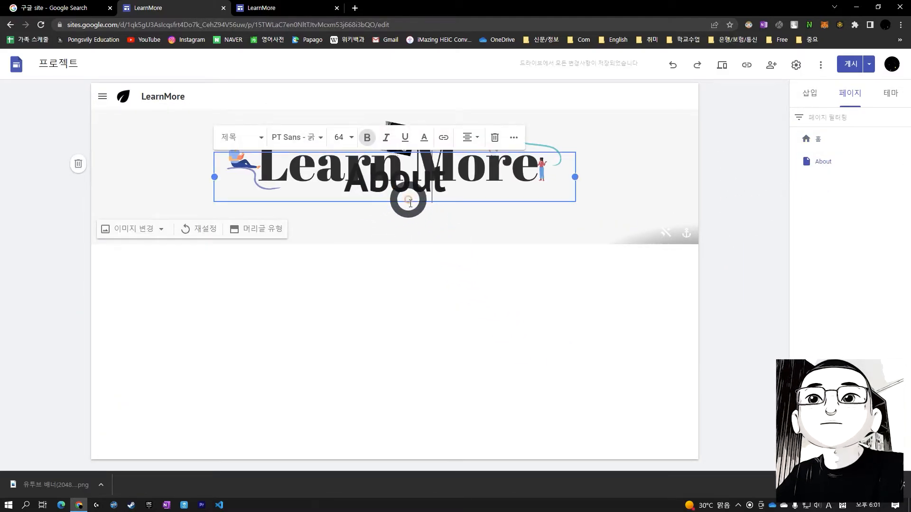
click(521, 289)
click(454, 190)
click(313, 181)
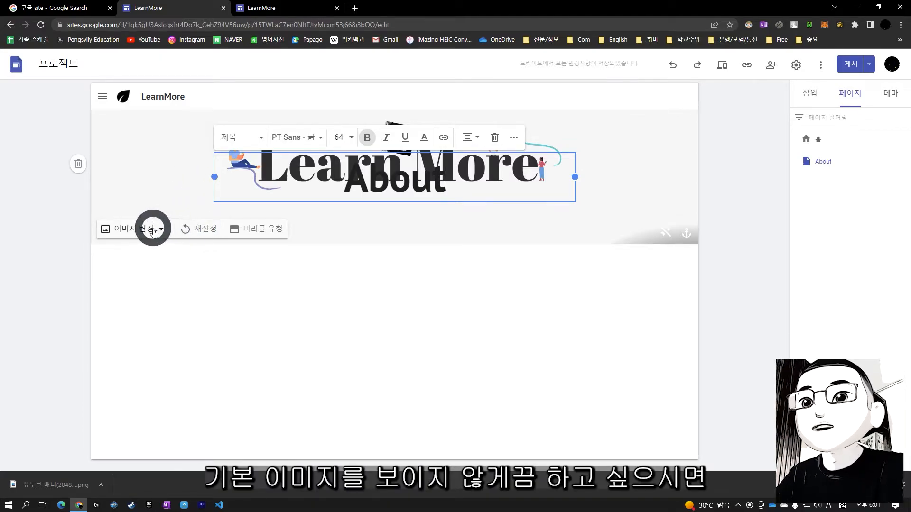
click(240, 230)
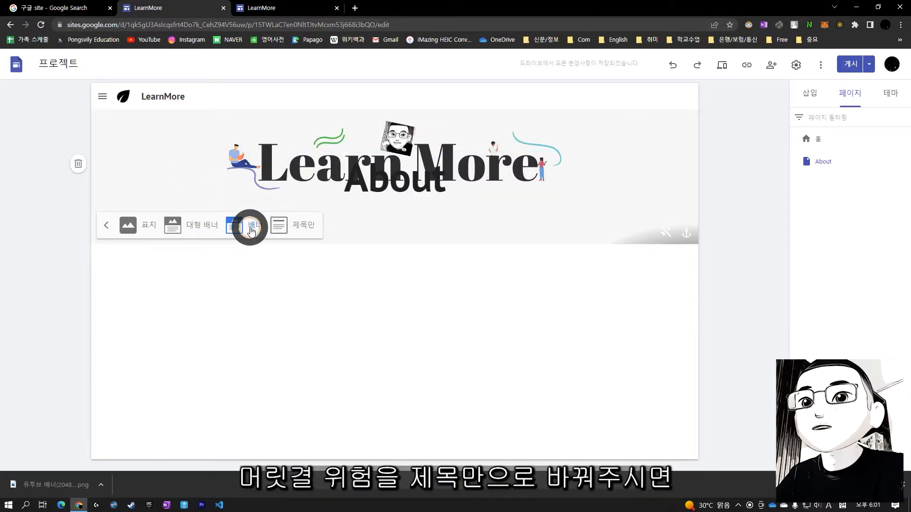
click(280, 226)
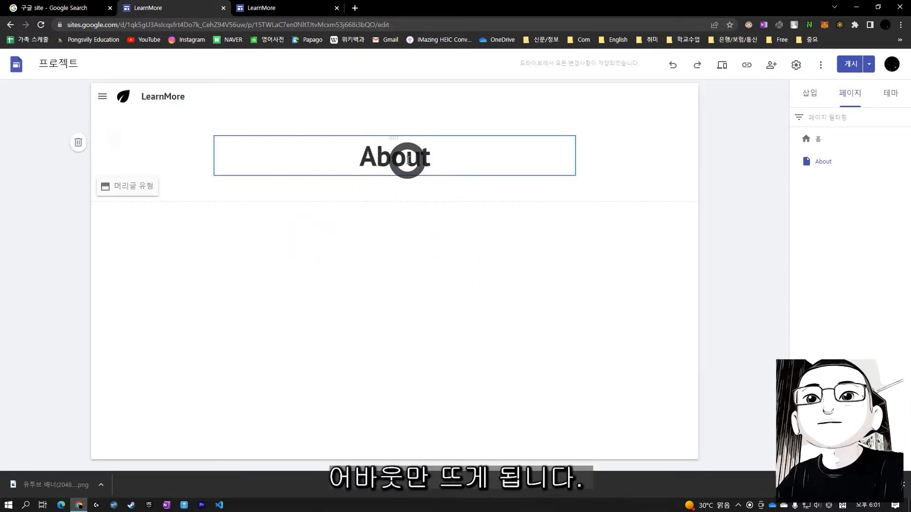
click(439, 168)
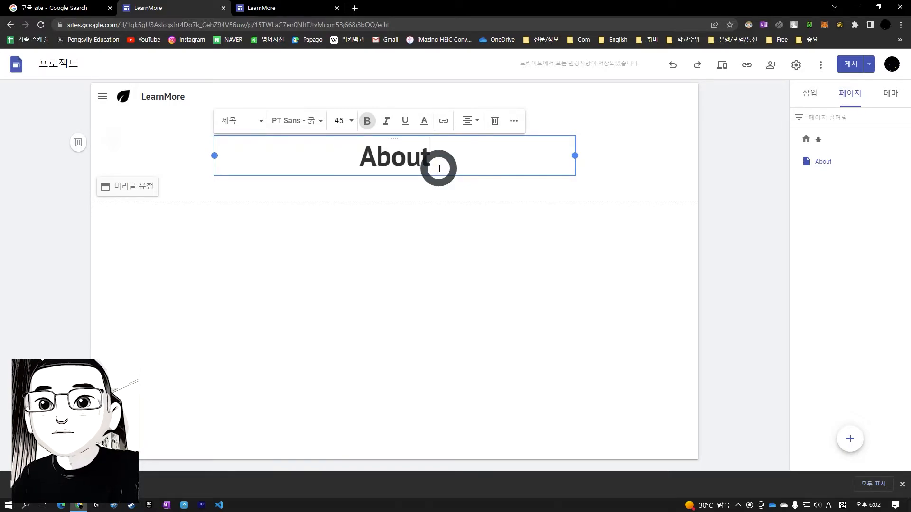
click(146, 188)
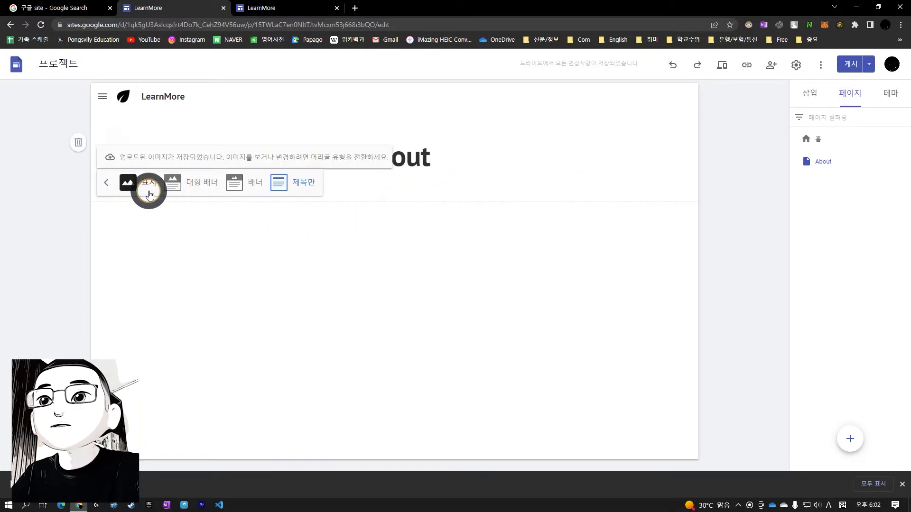
click(251, 187)
Delete the About title text from the page's banner, leaving only the Learn More image
click(455, 160)
click(381, 187)
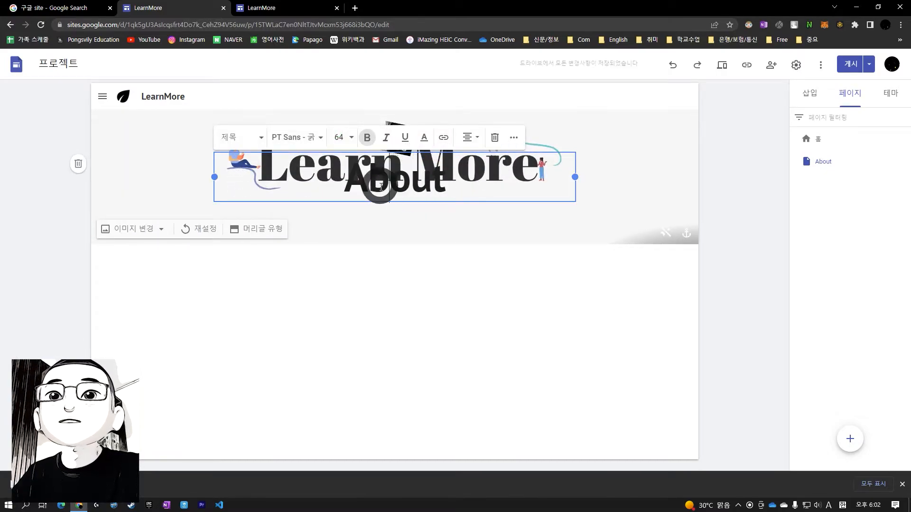
click(494, 142)
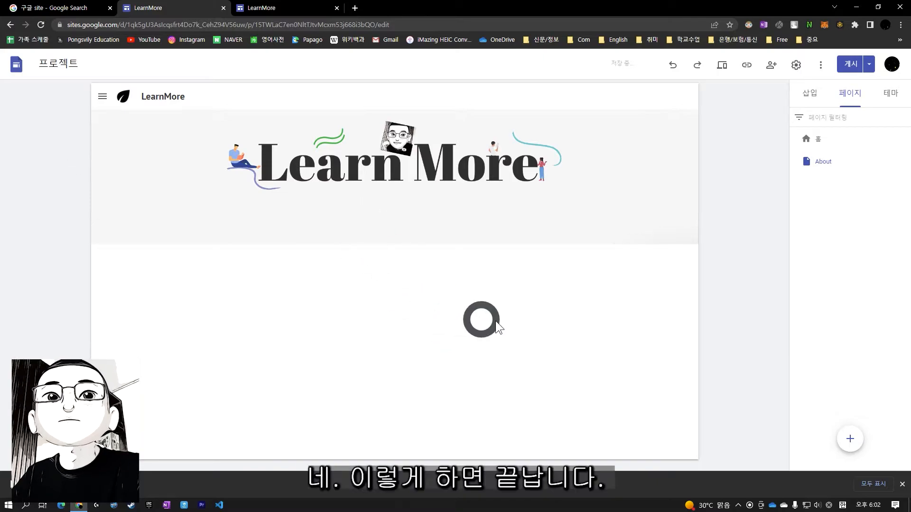
Insert a divider and an empty text box below the About page's banner
click(814, 94)
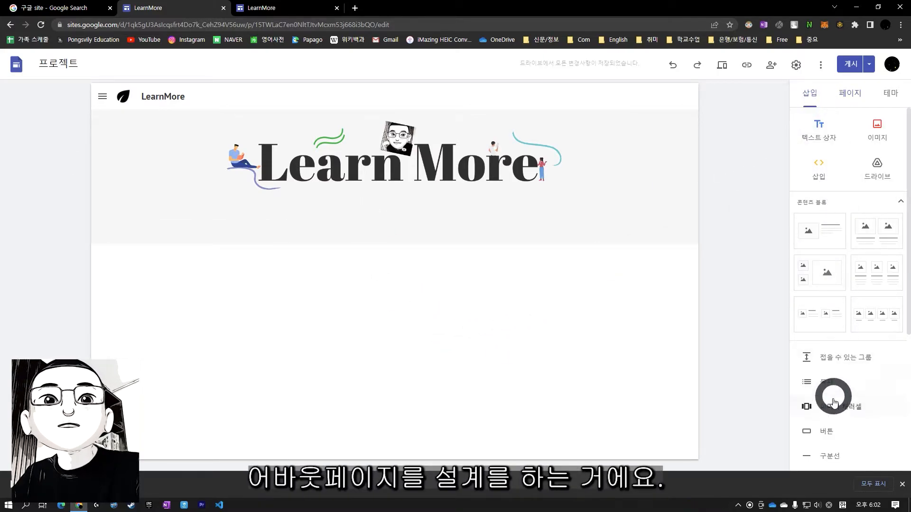
click(828, 456)
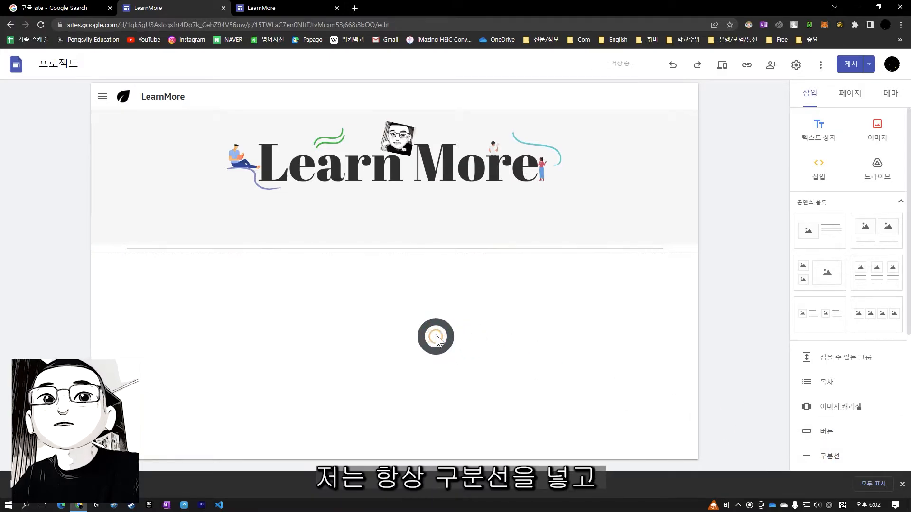
click(819, 131)
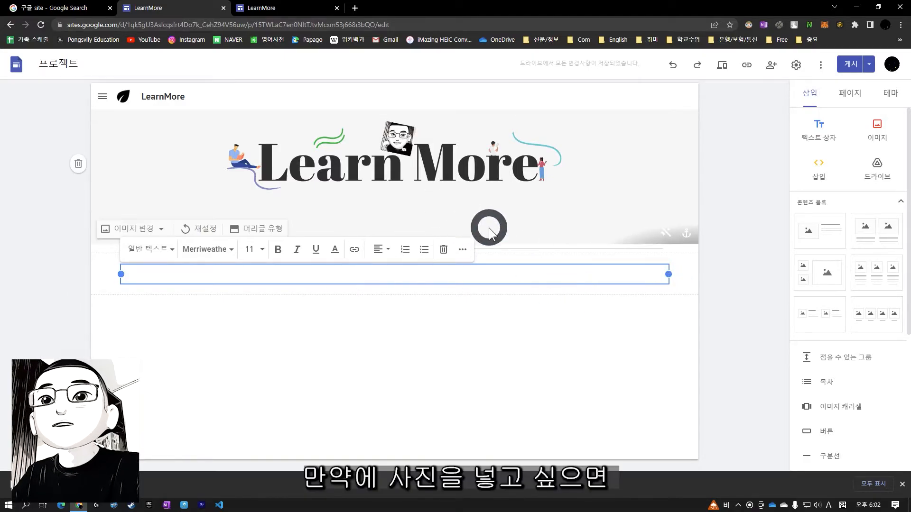
Upload the image 유투브 배너 (20481152).png to the About page and shrink it to about a quarter of the content width
click(878, 135)
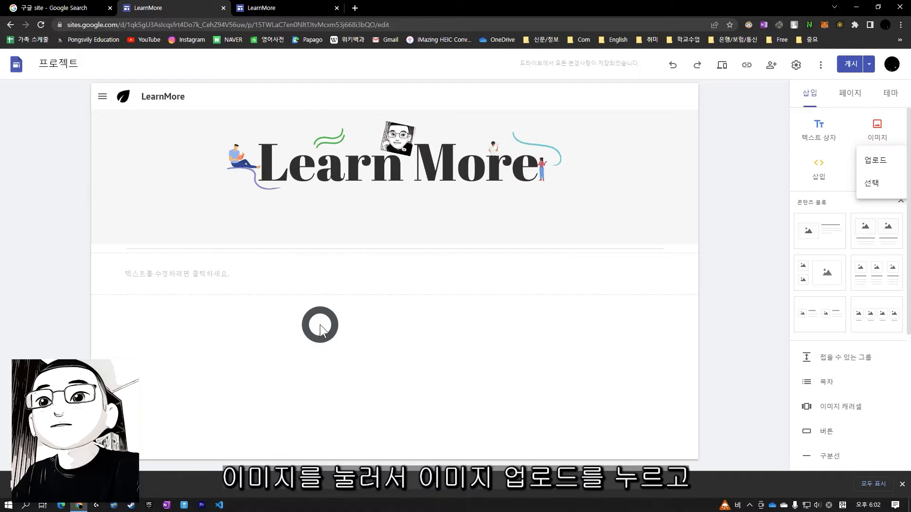
click(881, 161)
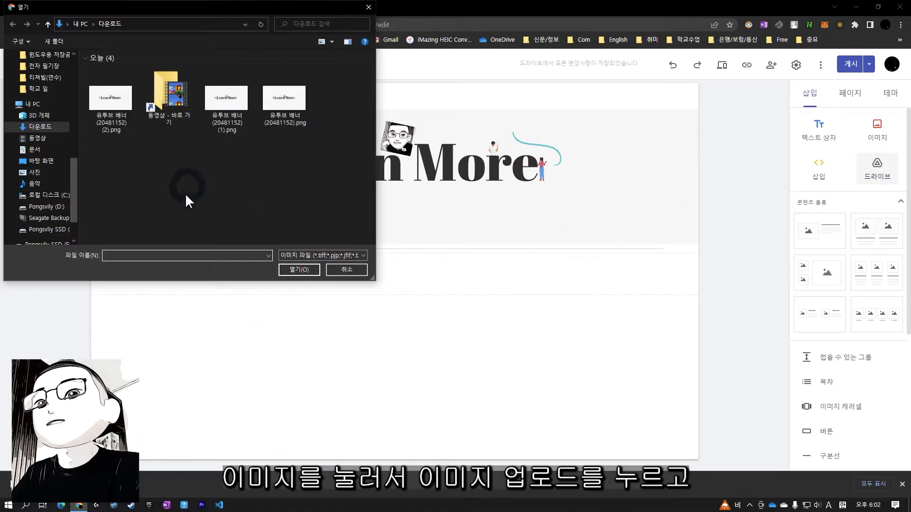
double_click(291, 105)
drag(294, 311, 240, 312)
Remove the empty text box and place the small banner image directly below the divider
drag(174, 312, 172, 259)
click(170, 236)
click(76, 247)
click(218, 320)
drag(187, 359, 185, 299)
click(357, 285)
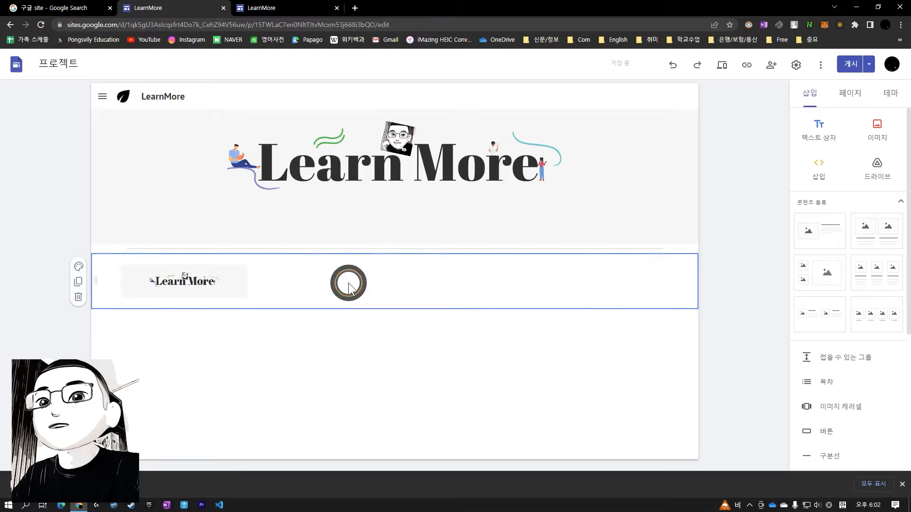
click(817, 104)
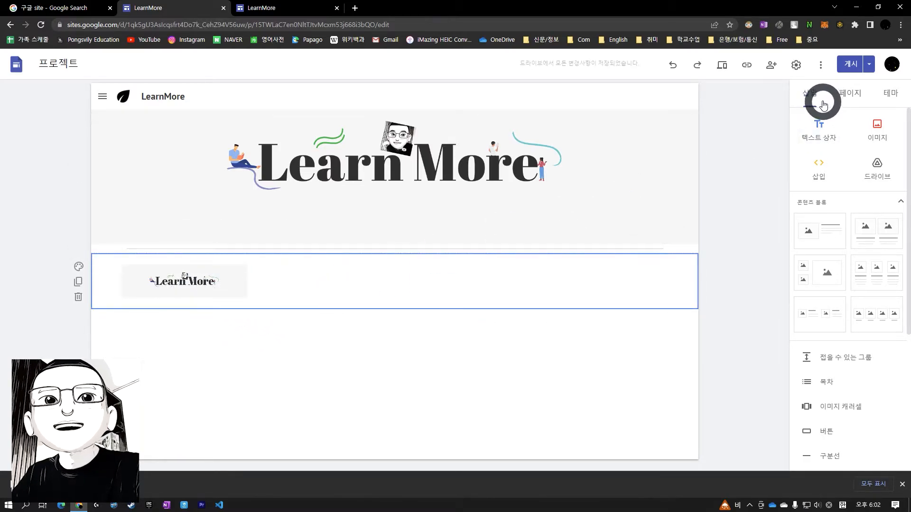
click(819, 127)
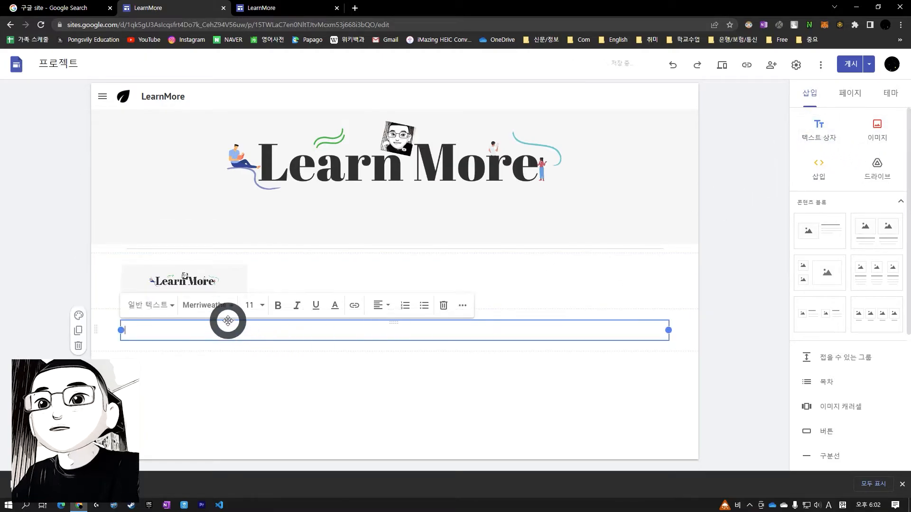
drag(228, 322, 309, 299)
click(312, 280)
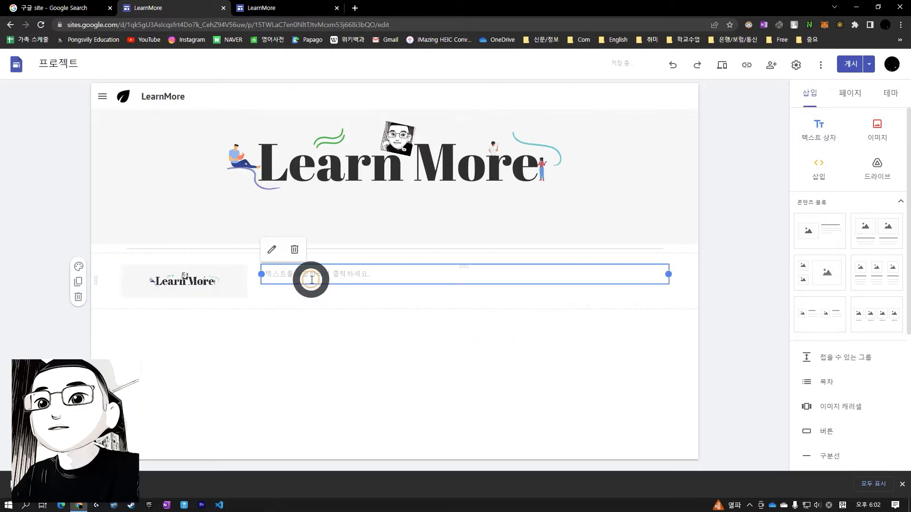
click(313, 280)
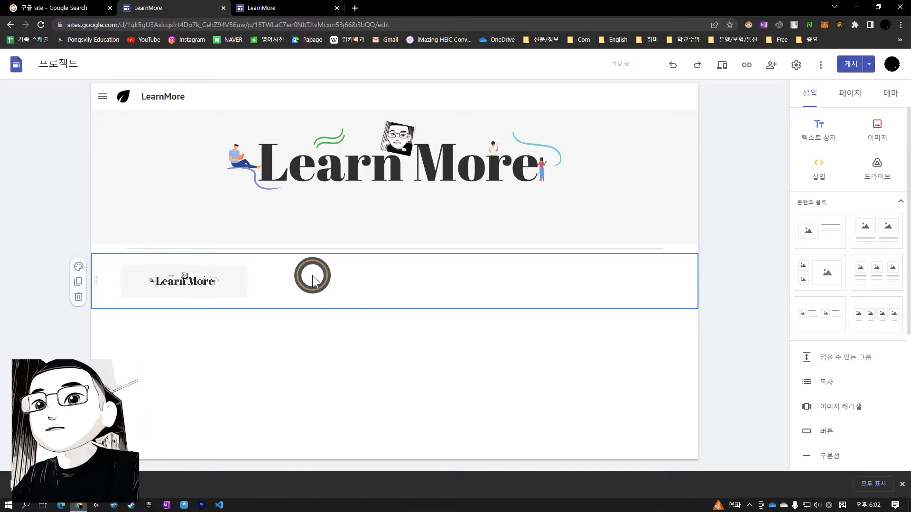
click(261, 320)
double_click(272, 281)
Insert a text box beside the small banner image and enter 런모어란? followed by an empty line
click(818, 131)
click(271, 323)
drag(279, 314, 306, 276)
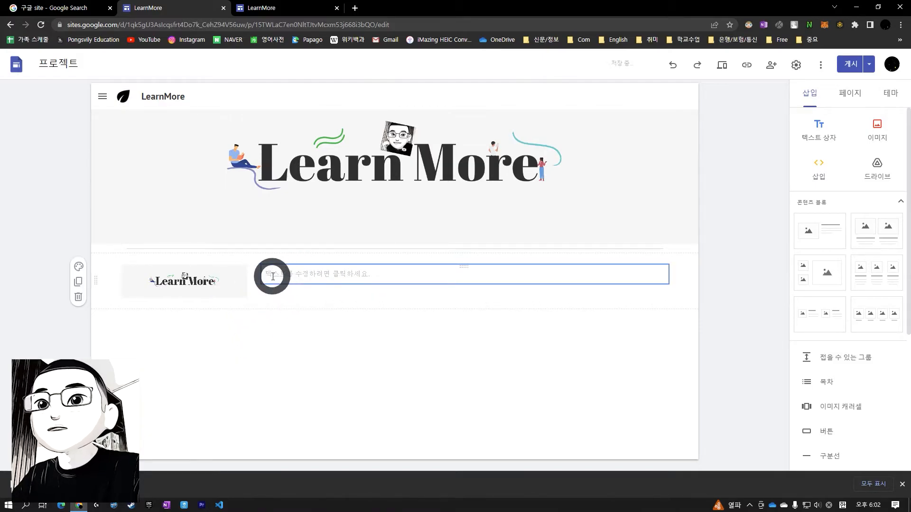
click(287, 275)
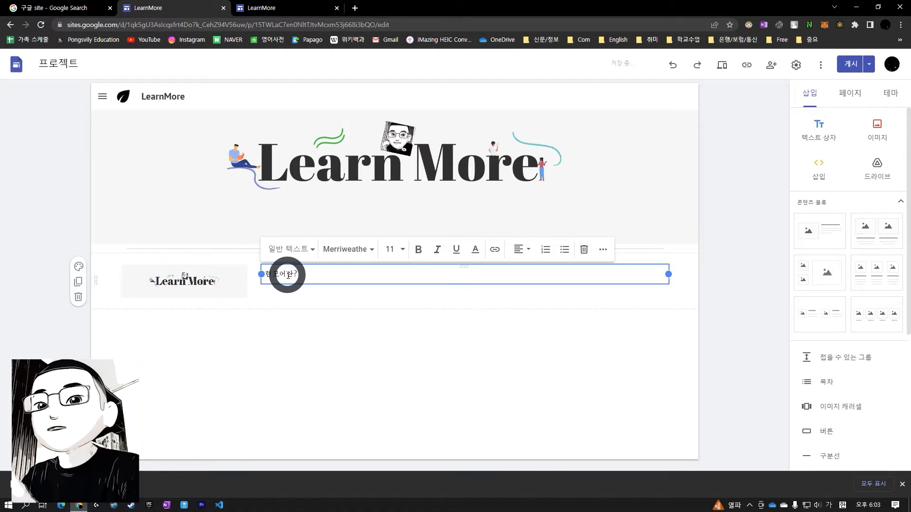
text(런모어란?)
key(Return)
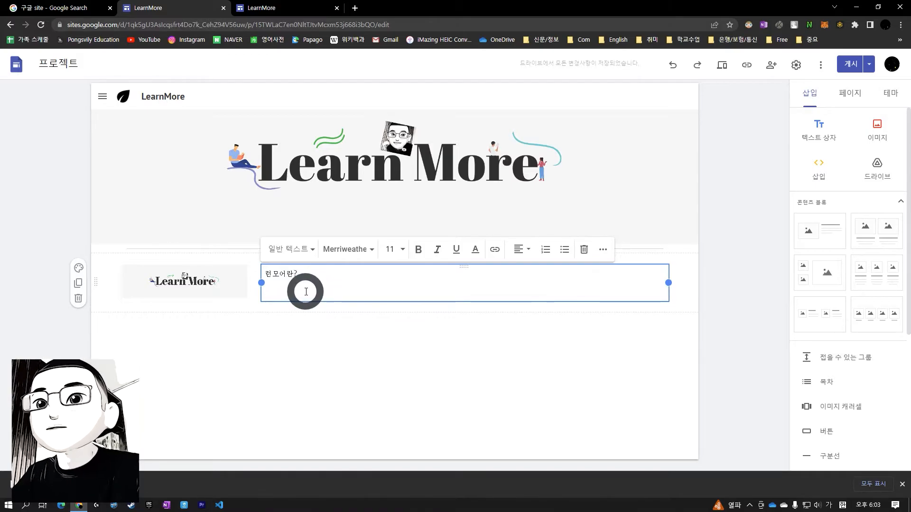
Apply the Nanum Gothic font to the 어란? part of the new text
drag(285, 269, 302, 274)
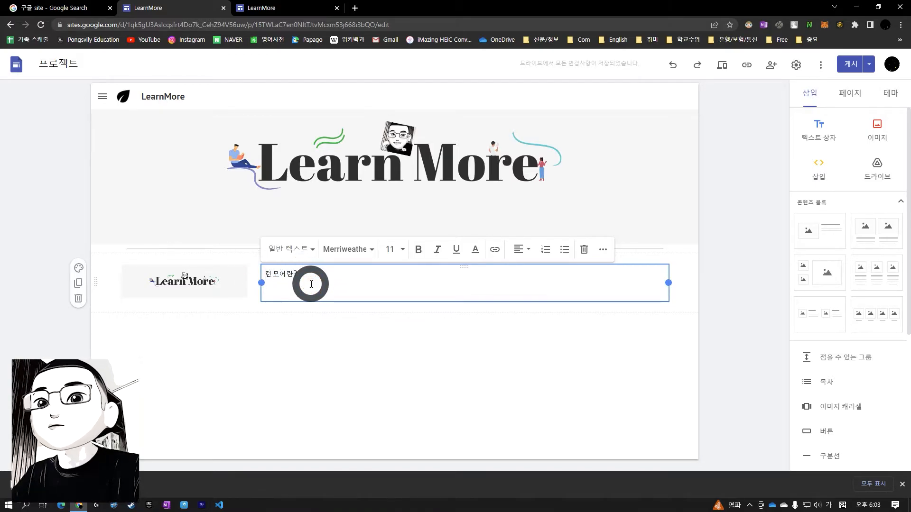
click(305, 248)
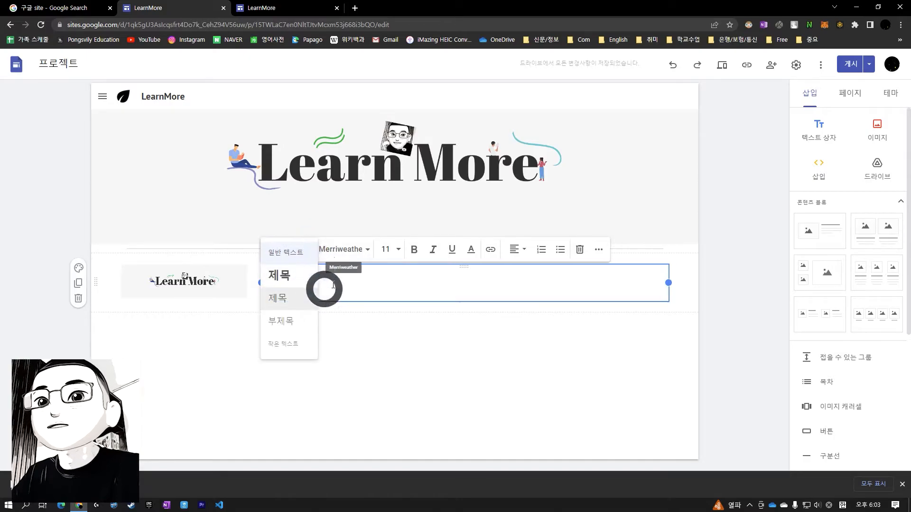
click(362, 251)
scroll(386, 411, down, 2)
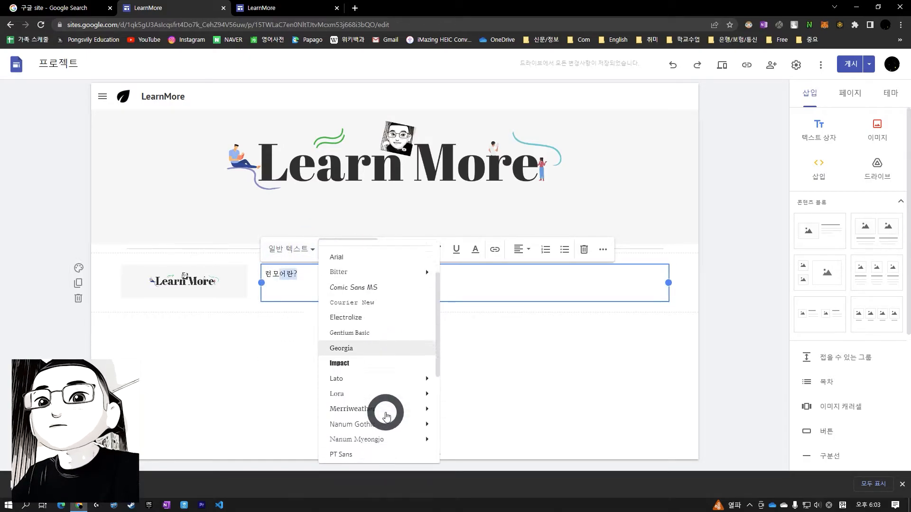
click(378, 402)
click(375, 401)
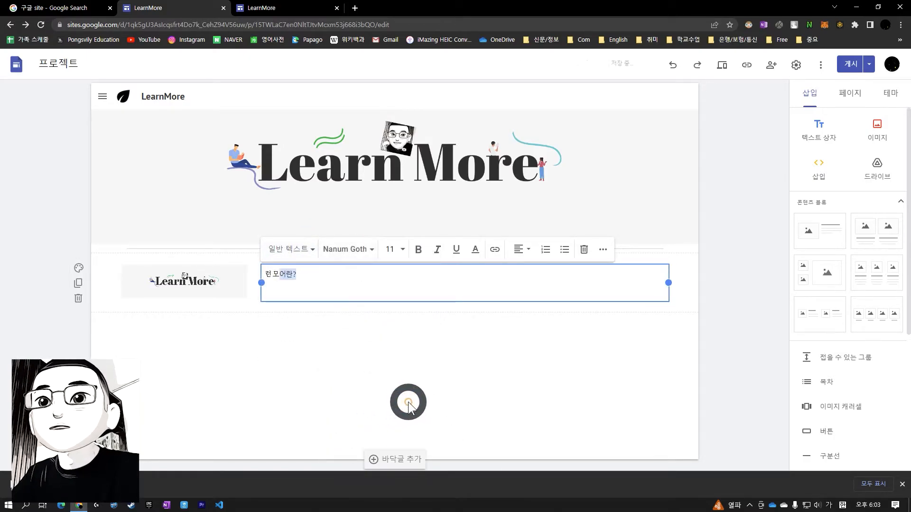
Set the whole 런모어란? line beside the image in the Nanum Gothic font
drag(318, 282, 257, 271)
click(363, 255)
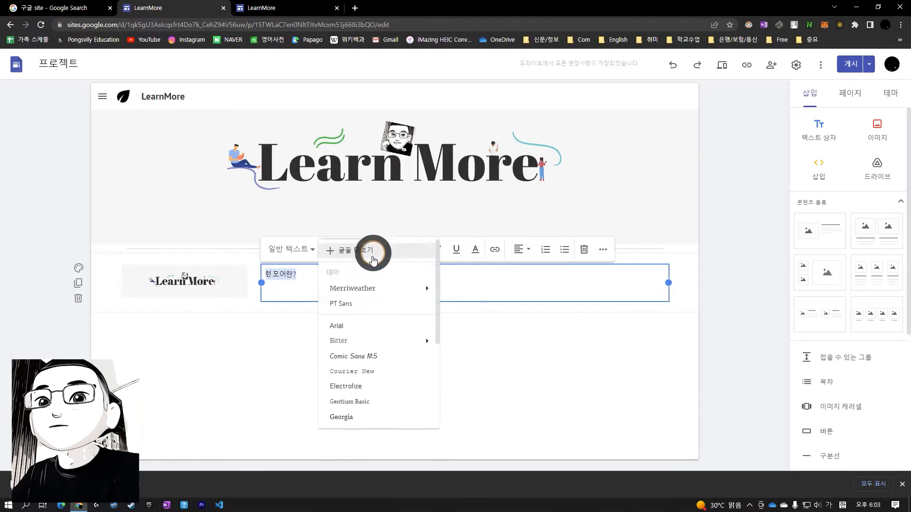
scroll(400, 394, down, 2)
scroll(400, 396, down, 1)
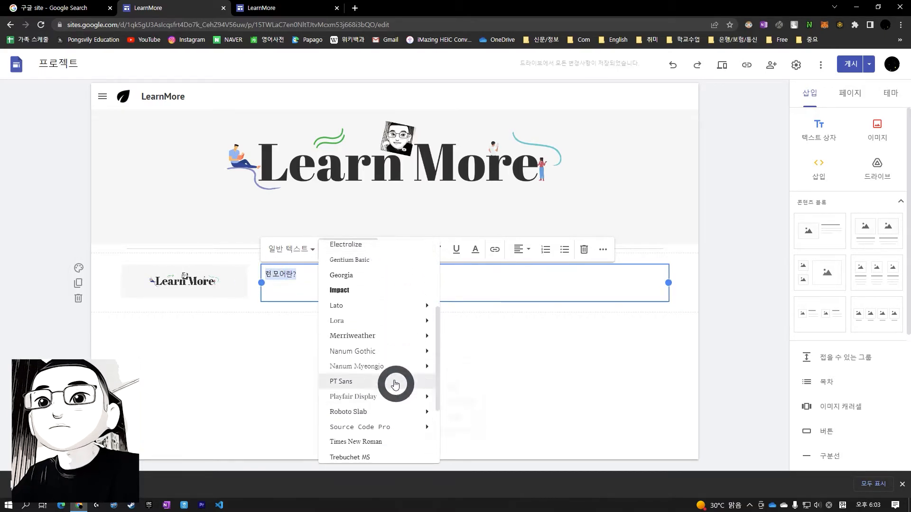
mouse_move(373, 354)
click(484, 363)
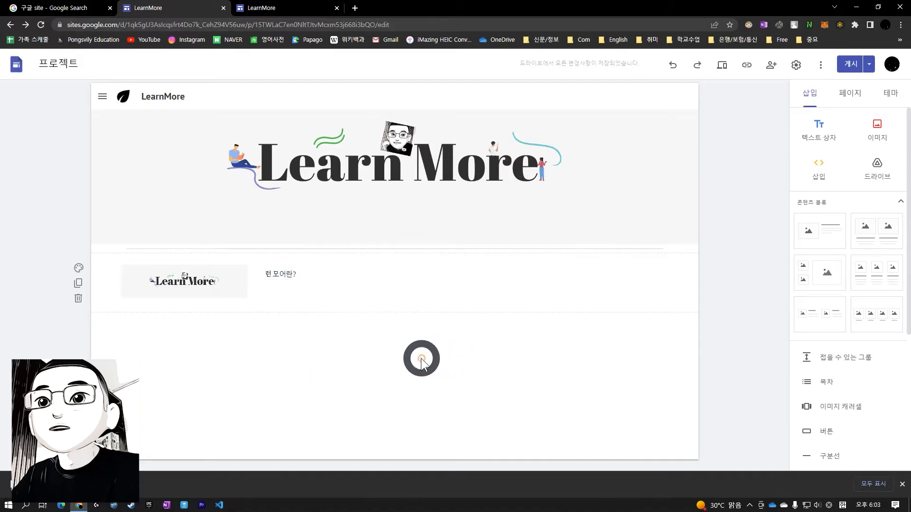
Set all text in the 런모어란? box to the Nanum Gothic font in the 약간 가늘게 weight
click(291, 276)
key(ctrl+a)
click(363, 259)
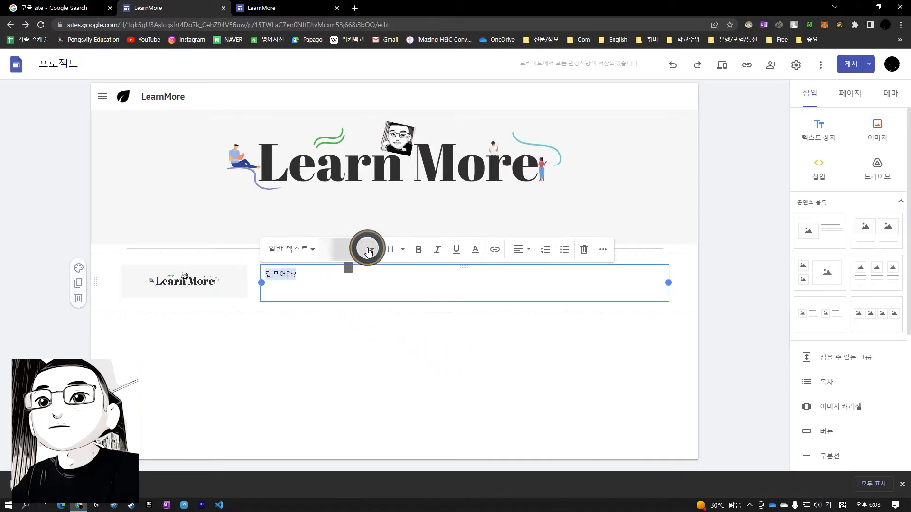
scroll(387, 391, down, 2)
mouse_move(378, 375)
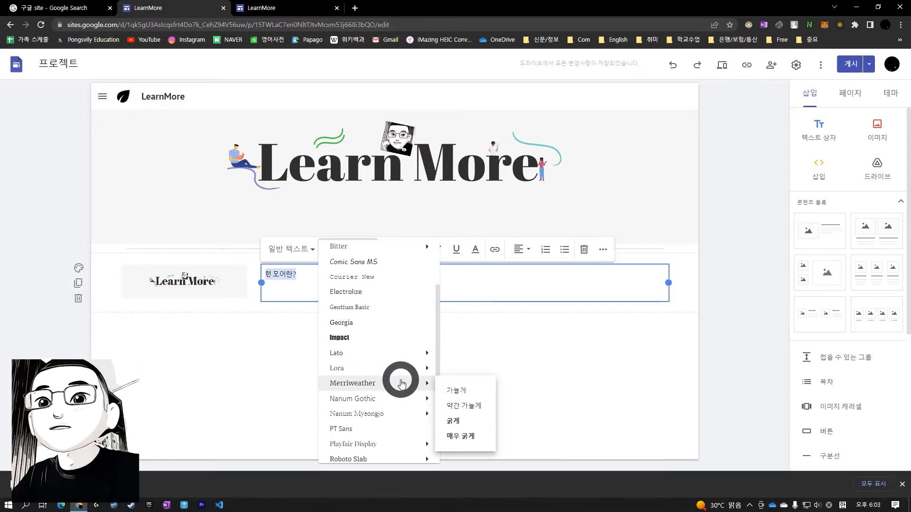
mouse_move(389, 400)
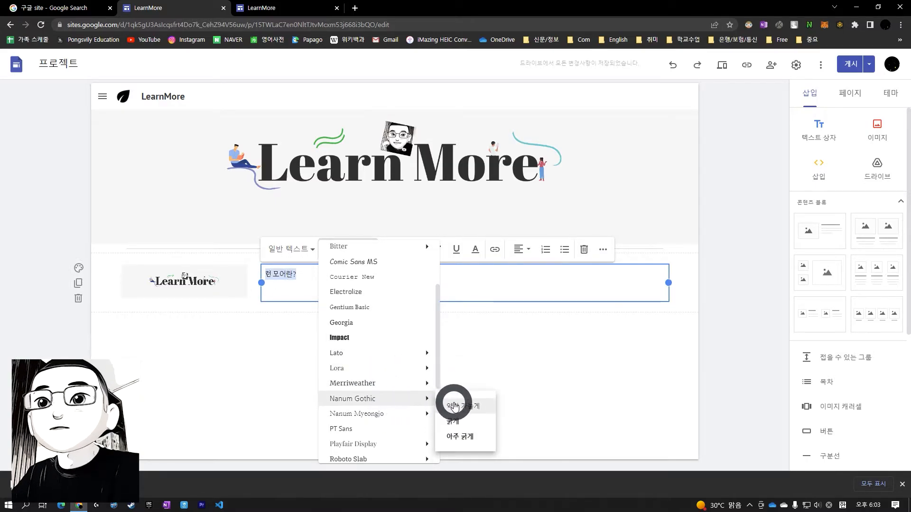
click(454, 407)
click(315, 291)
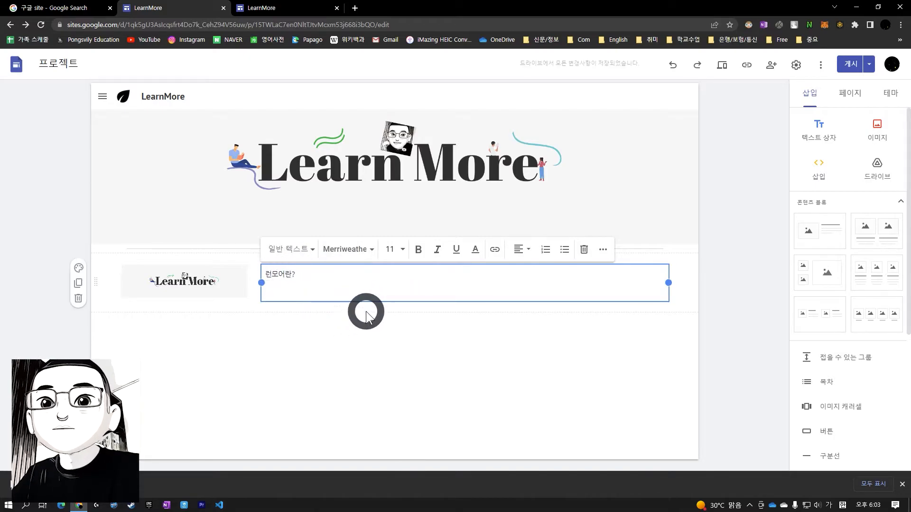
Try the 디플로마트 and 아리스토텔레스 themes on the site
click(890, 93)
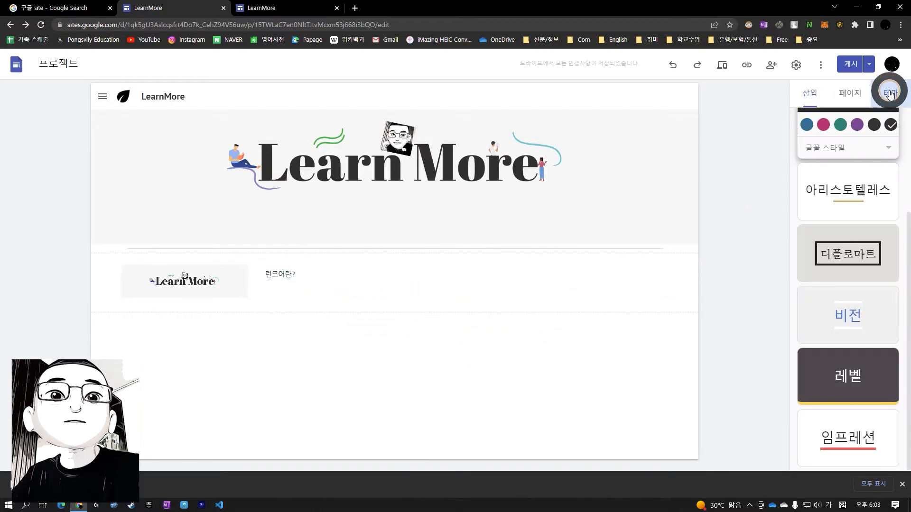
click(891, 125)
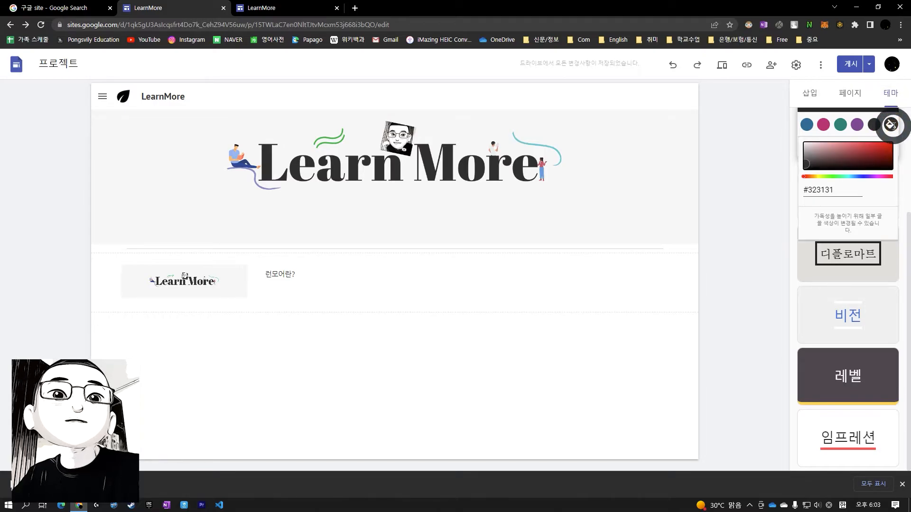
click(754, 299)
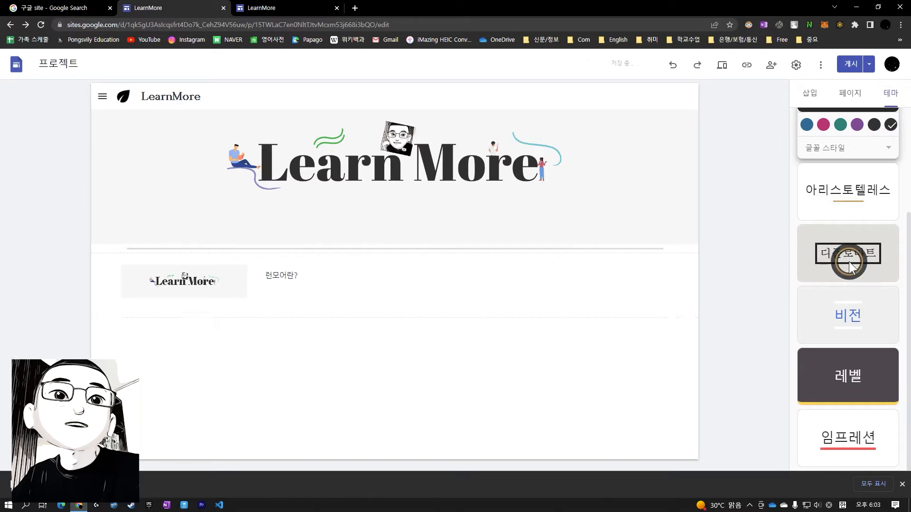
click(841, 258)
click(840, 153)
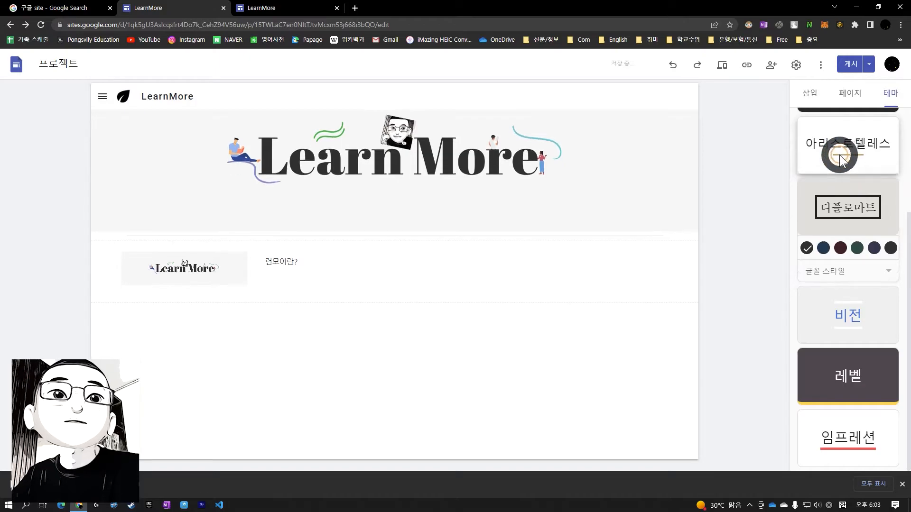
click(837, 213)
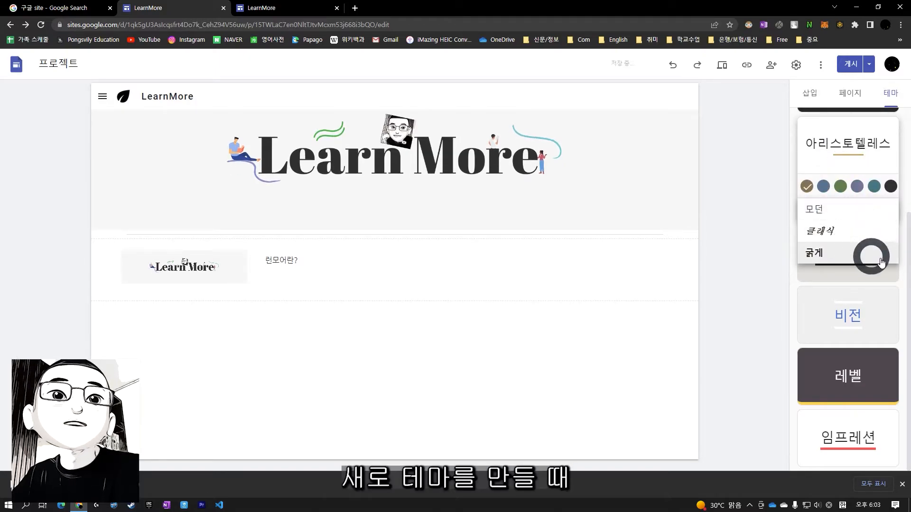
click(859, 235)
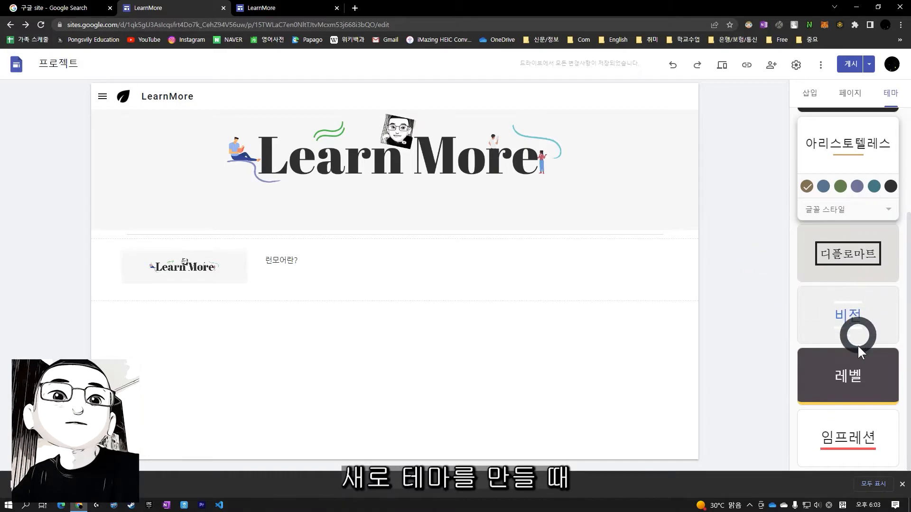
Start a new custom theme named 런모어 테마 without adding a logo or banner image
scroll(852, 379, up, 3)
click(858, 190)
click(879, 183)
click(821, 152)
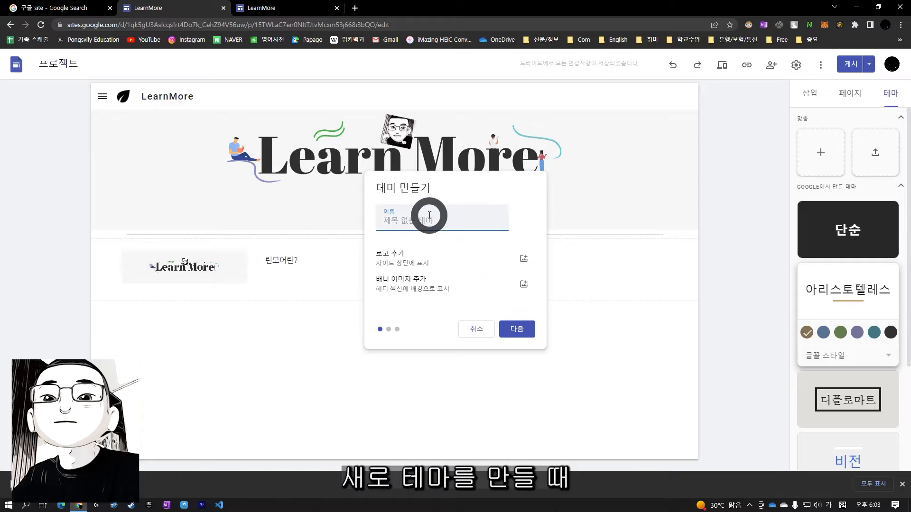
key(Hangul)
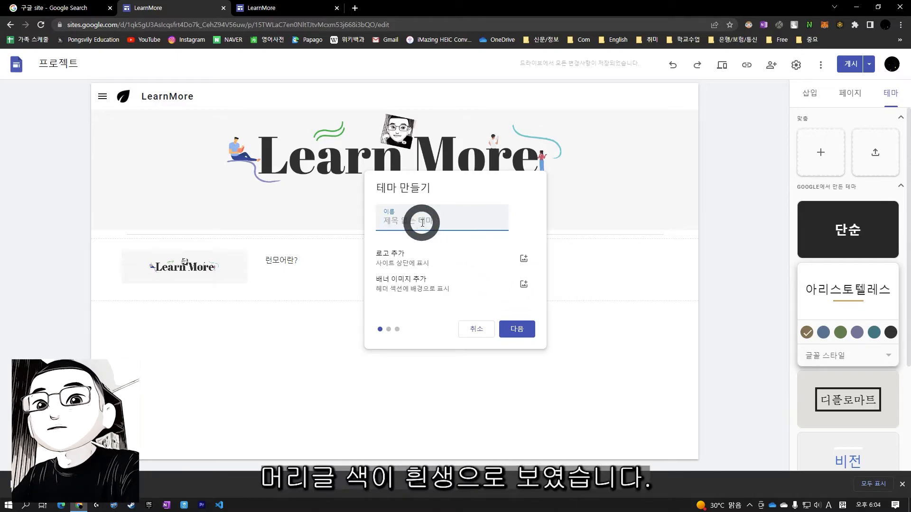
text(런모)
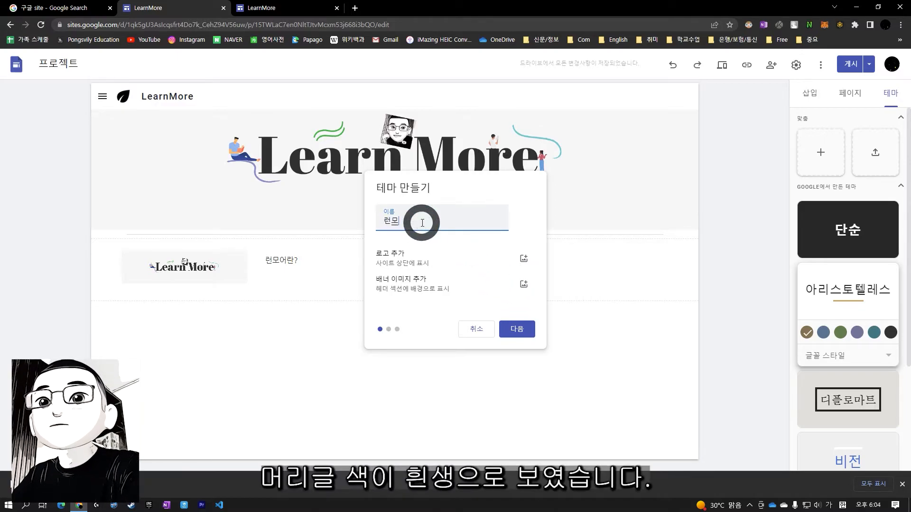
text(어 테마)
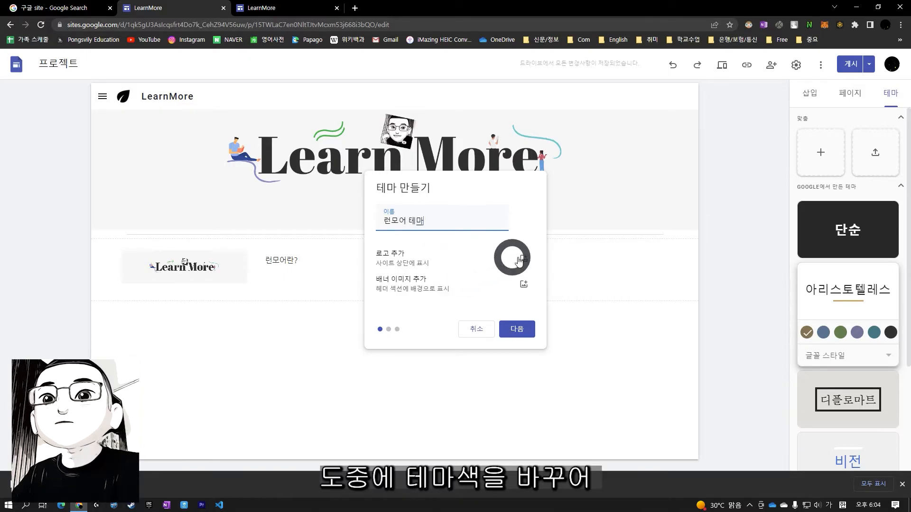
click(519, 329)
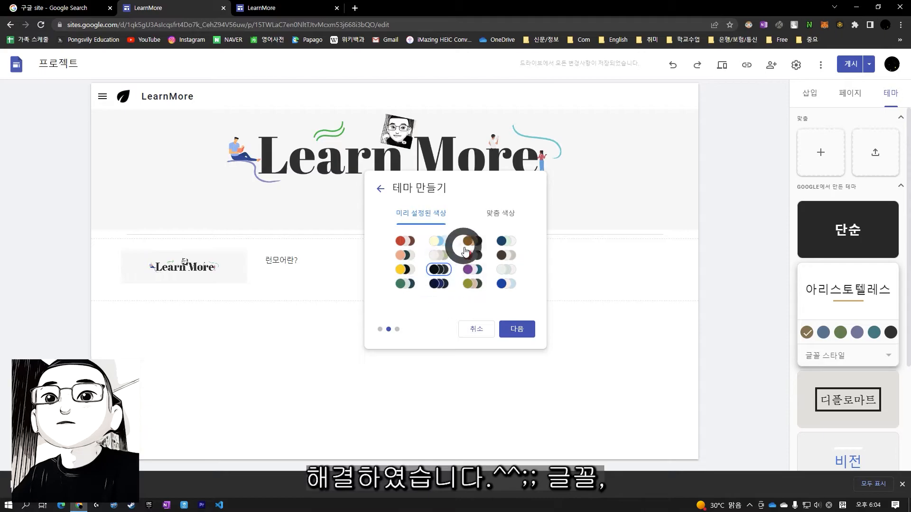
Compare the preset and custom colour options and continue with the black preset palette for the theme
click(508, 217)
click(417, 212)
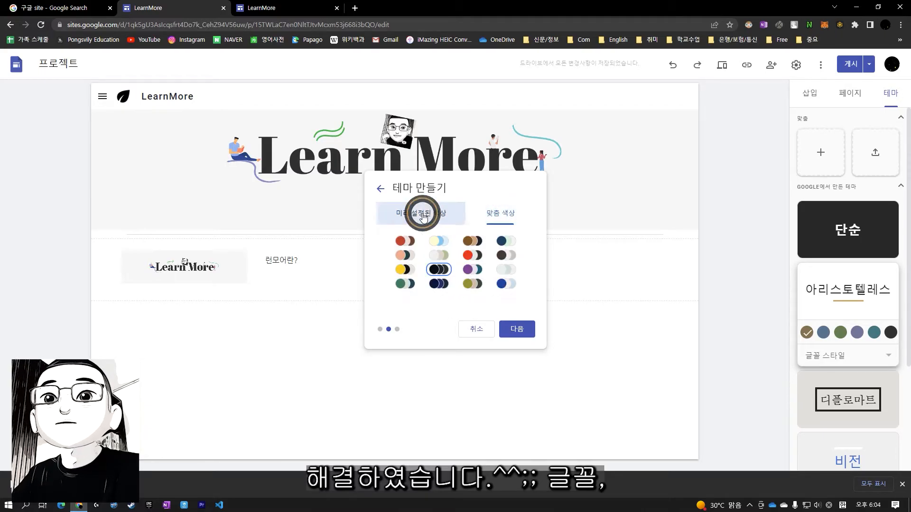
click(503, 215)
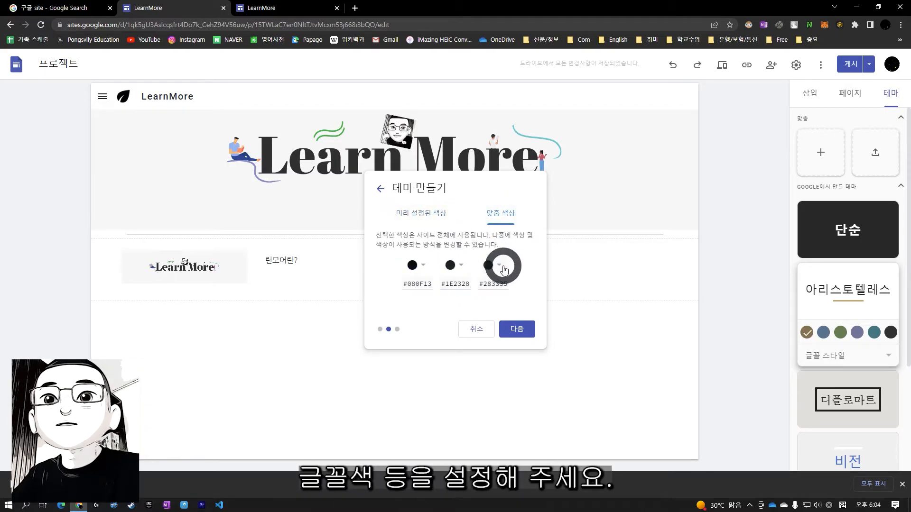
click(424, 215)
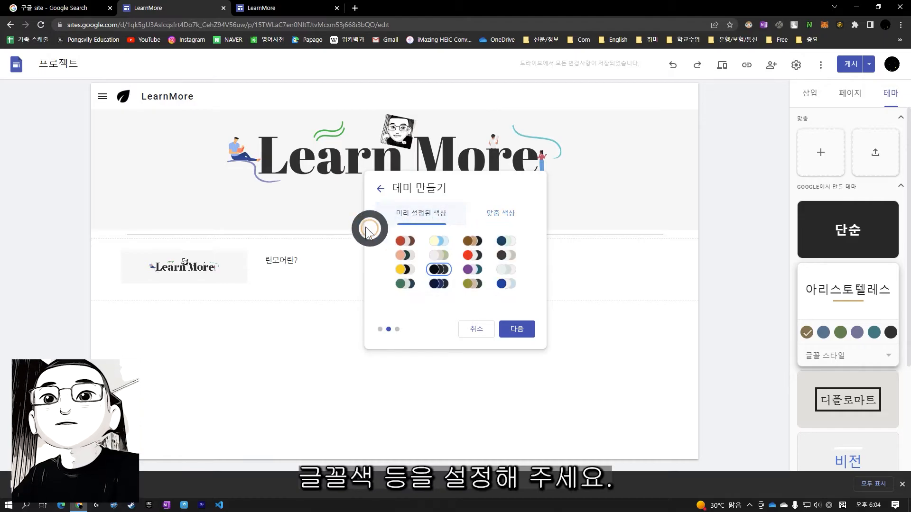
click(515, 331)
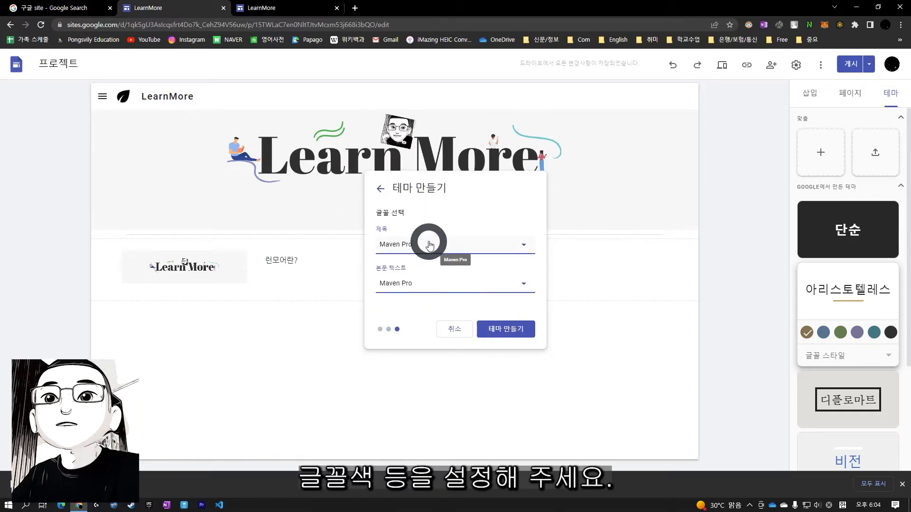
Set the new theme's title font to Nanum Gothic in the 굵게 weight
click(518, 246)
mouse_move(437, 385)
scroll(451, 401, down, 4)
scroll(446, 397, up, 2)
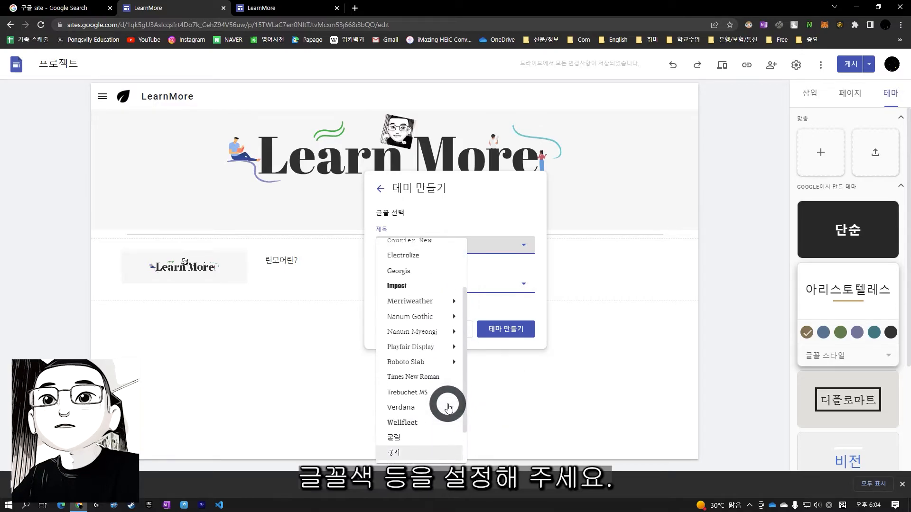
mouse_move(437, 321)
click(489, 325)
click(524, 246)
mouse_move(439, 392)
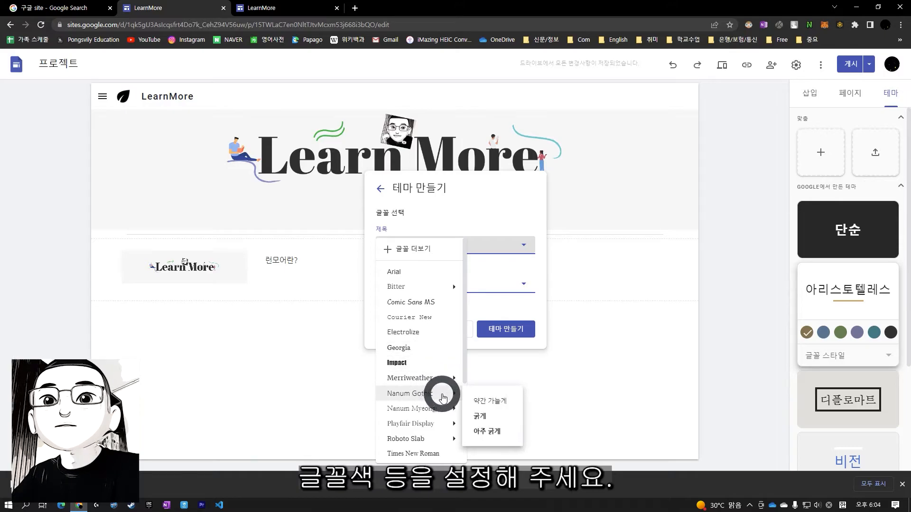
click(484, 420)
Set the body text font to Nanum Gothic in the 약간 가늘게 weight and create the theme
click(424, 283)
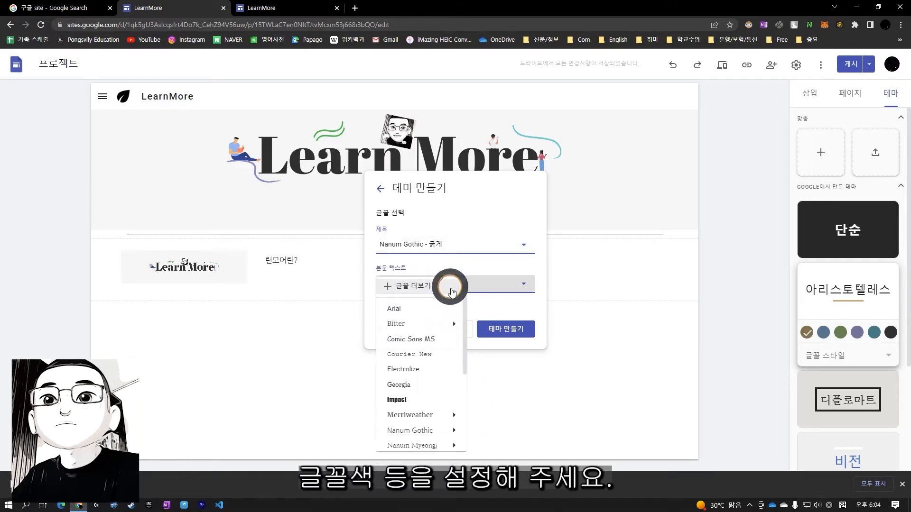
scroll(434, 372, down, 2)
mouse_move(433, 338)
click(491, 345)
click(510, 332)
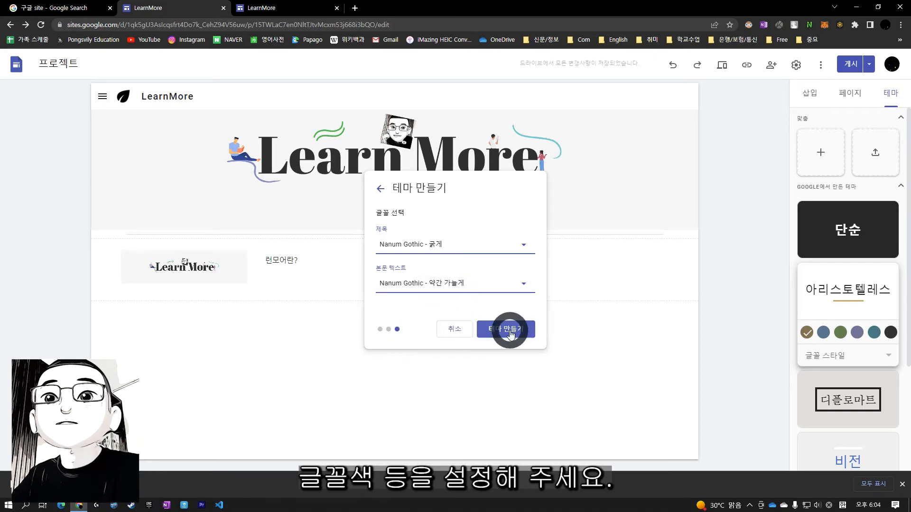
click(619, 356)
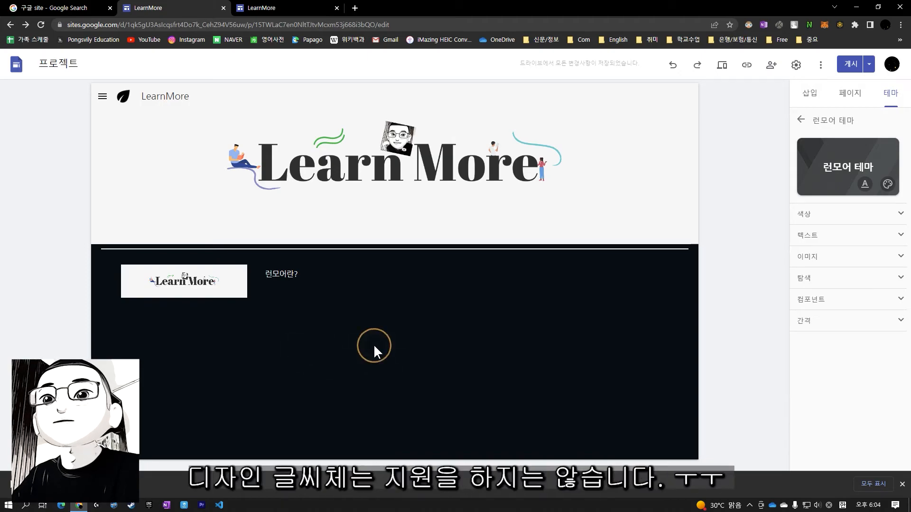
click(320, 180)
click(340, 354)
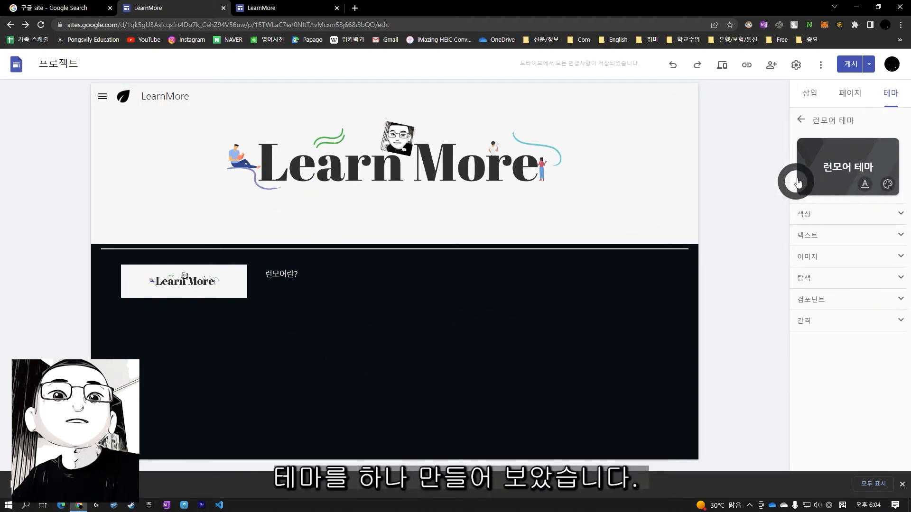
Set the background colour of 스타일 1 in 런모어 테마 to white
click(897, 214)
click(814, 272)
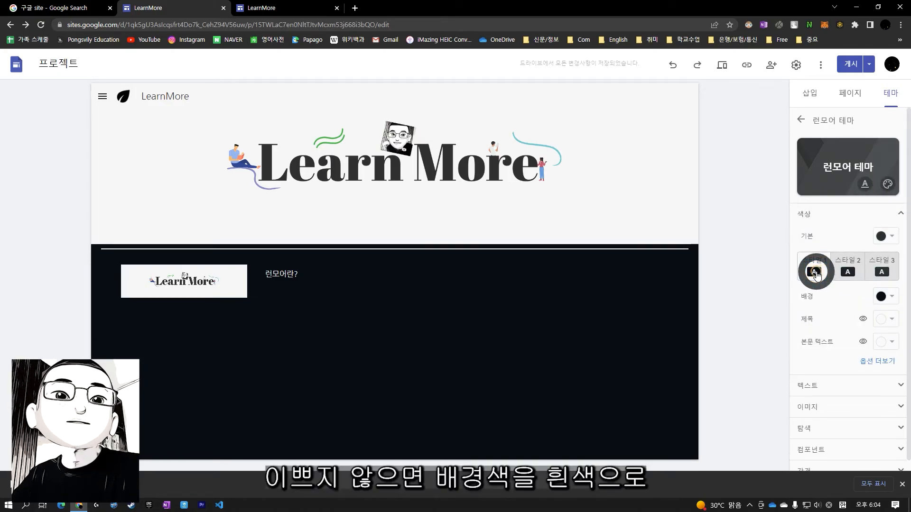
click(885, 297)
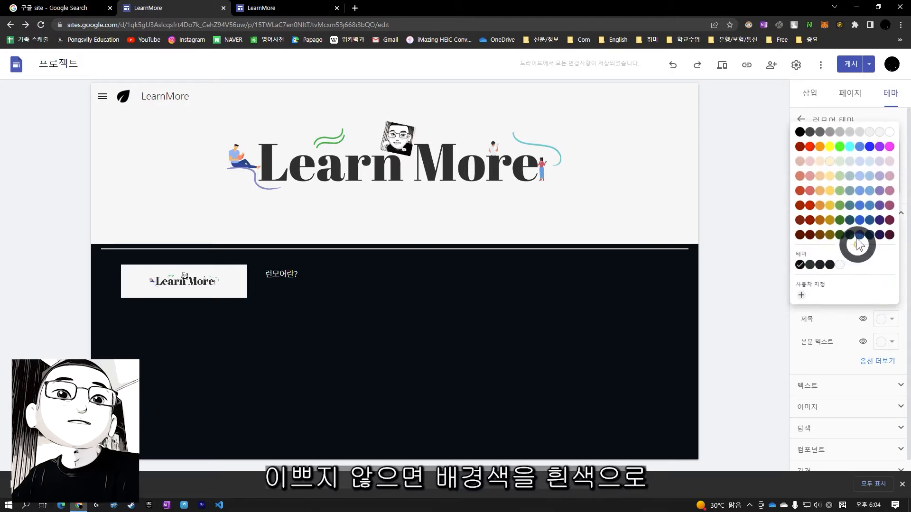
click(890, 135)
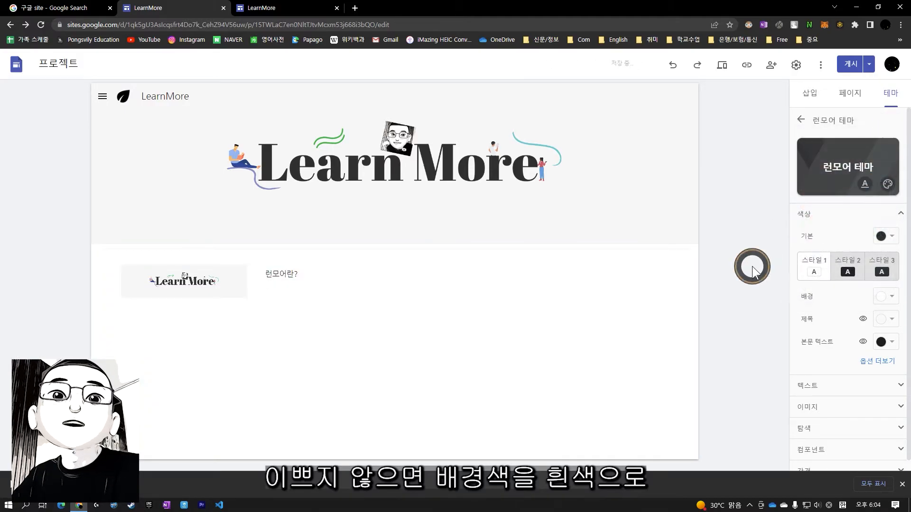
Review the theme's 스타일 2 and 스타일 3 colours, reselect 스타일 1, and return to the theme list
click(852, 267)
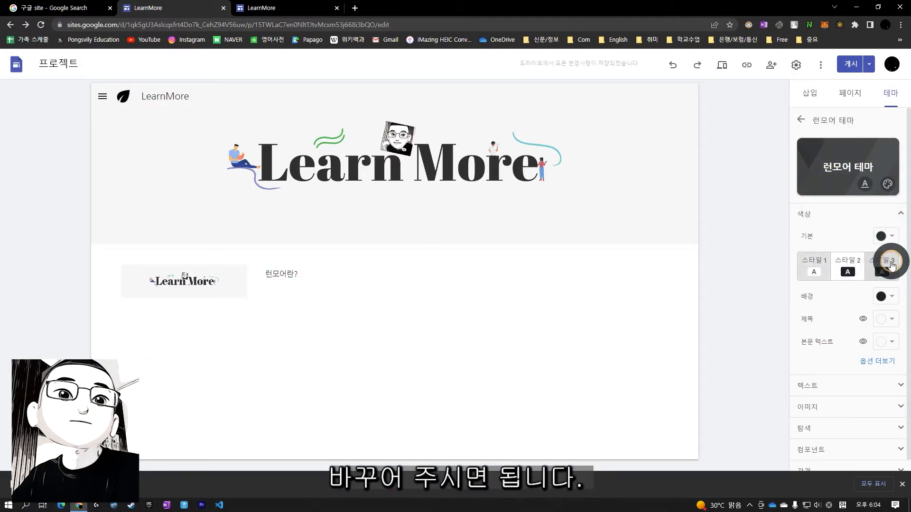
click(888, 263)
click(815, 267)
click(771, 278)
click(802, 119)
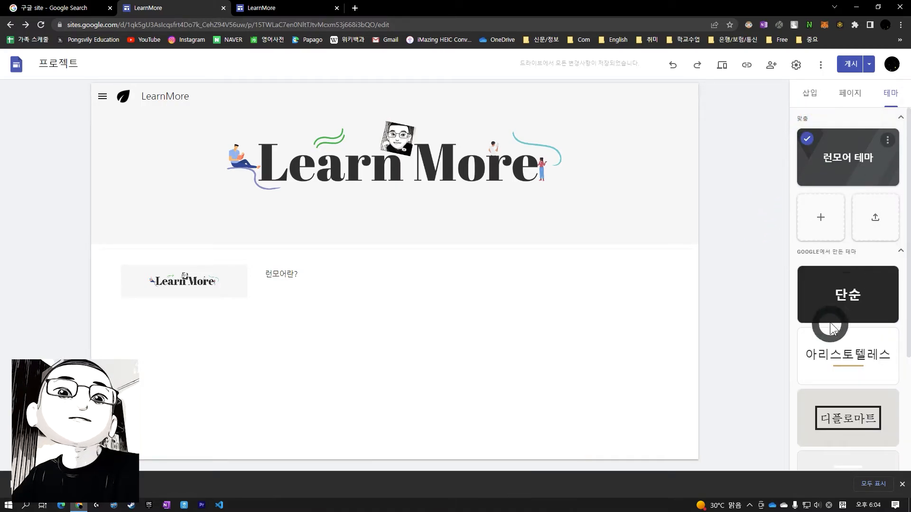
scroll(839, 328, down, 1)
scroll(839, 328, up, 1)
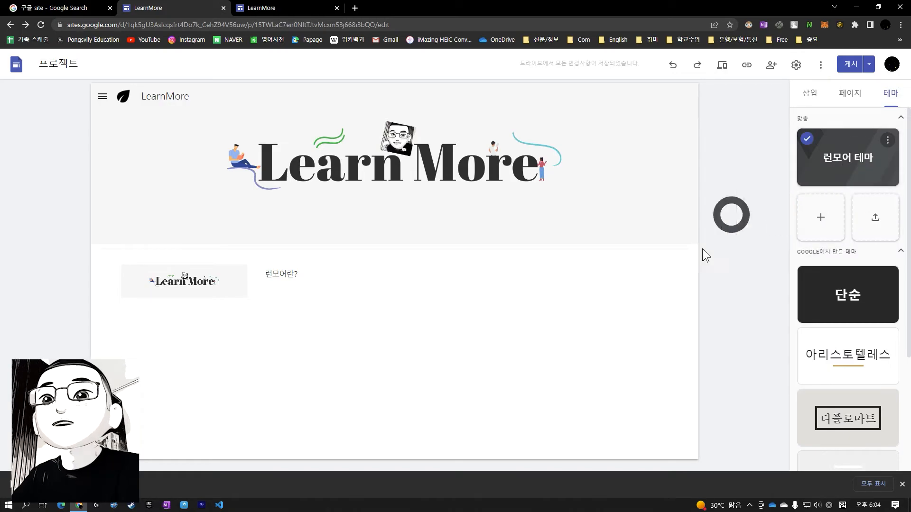
Add the line "-함께 성장하고, 배우기 위하여 제작한 홈페이지 입니다." below 런모어란? in the text box
click(299, 301)
click(340, 294)
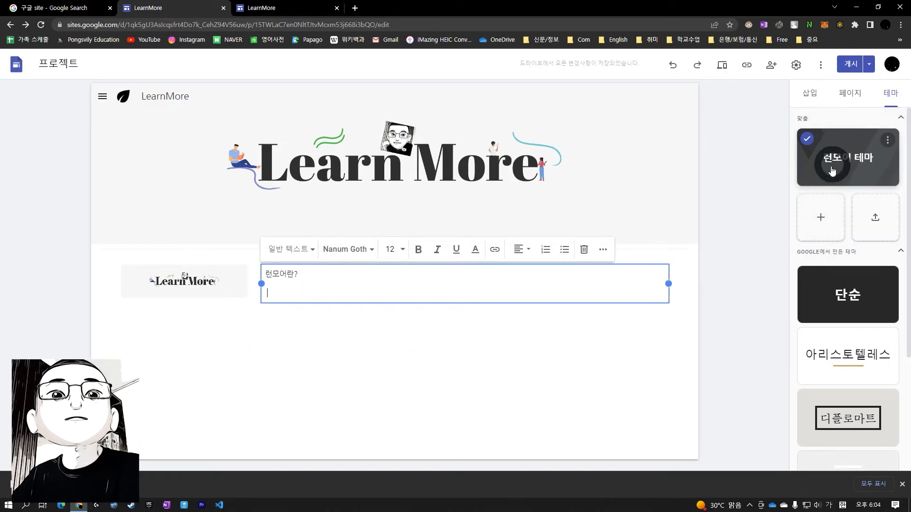
click(851, 99)
click(460, 299)
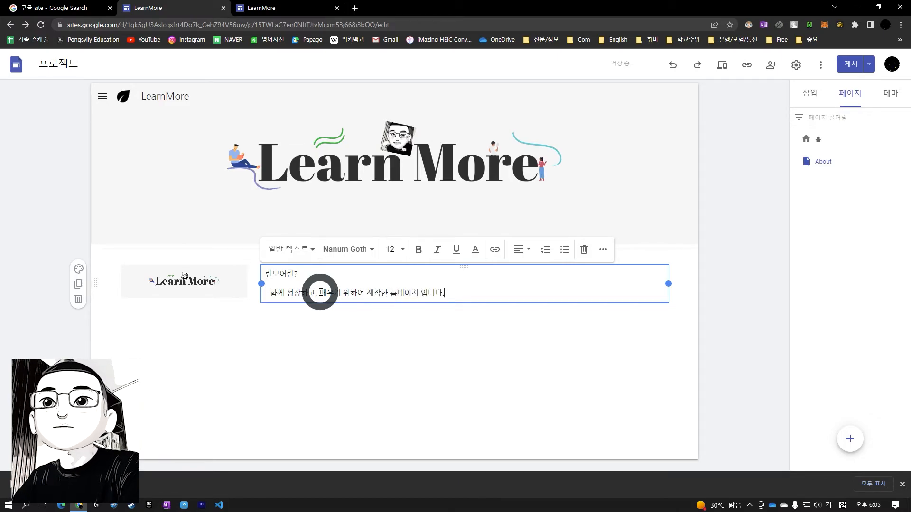
click(301, 395)
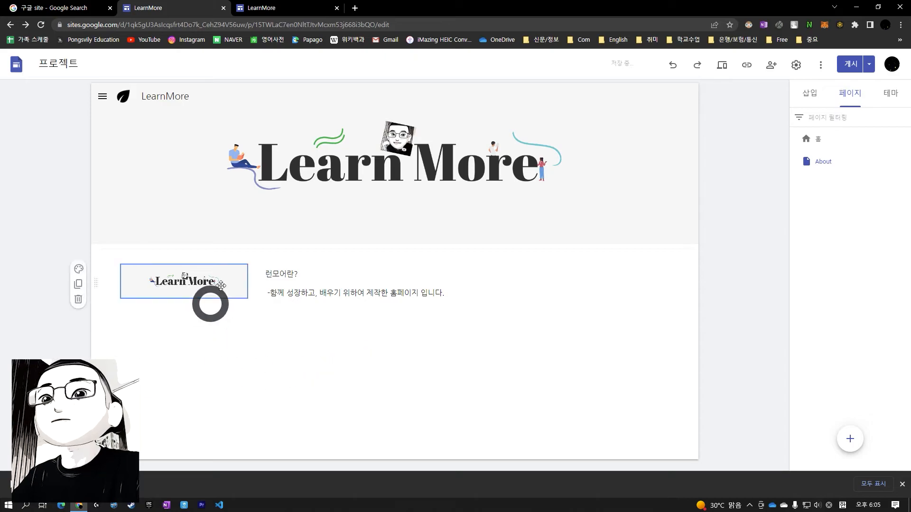
Insert a divider between the page banner and the 런모어란? section
mouse_move(365, 233)
click(810, 93)
click(831, 456)
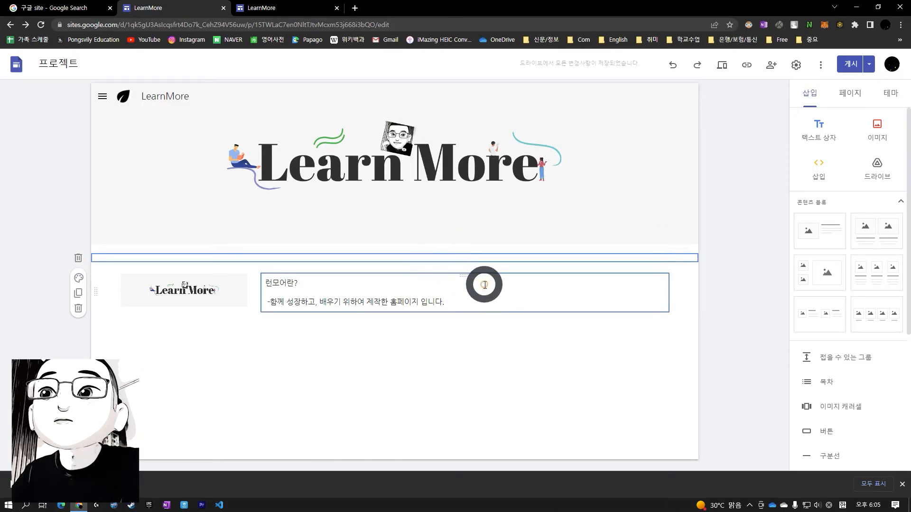
Delete the extra divider between the About page's banner and the 런모어란? section
click(78, 249)
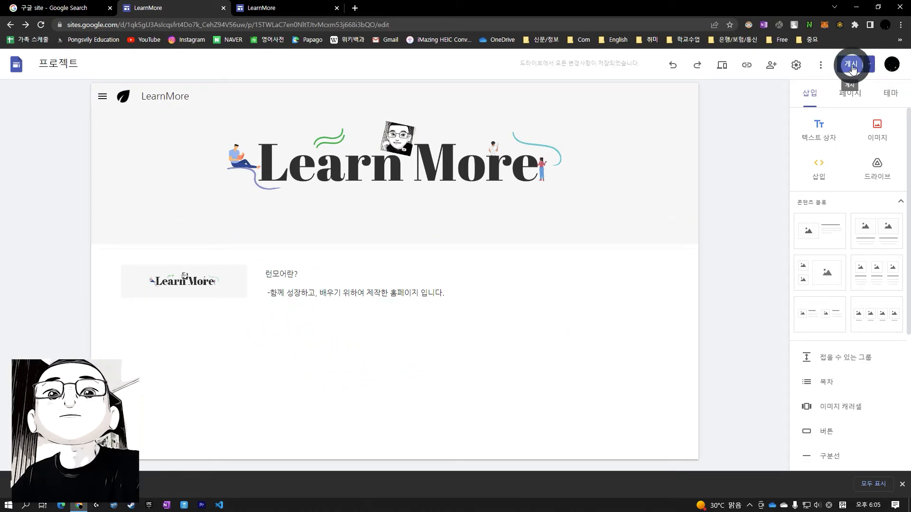
Add a new page named 학습 방법 연구 to the site
click(854, 93)
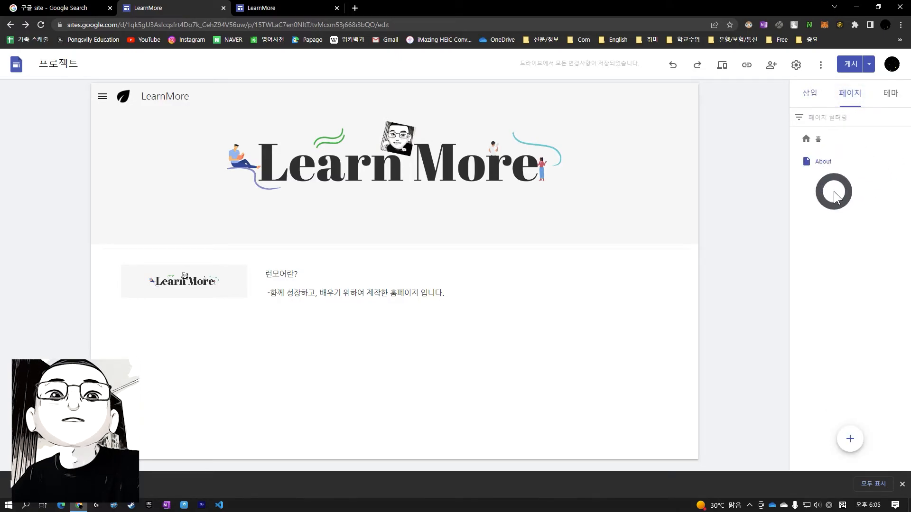
click(857, 446)
click(680, 208)
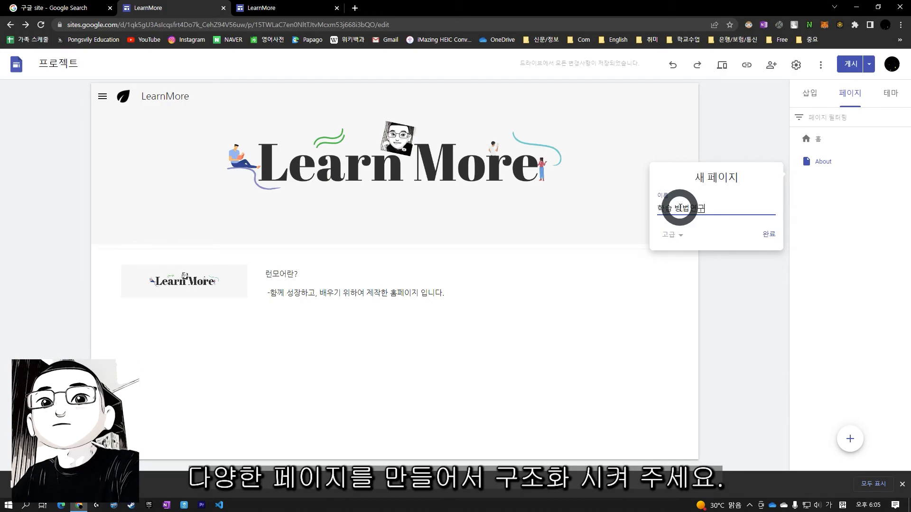
click(768, 237)
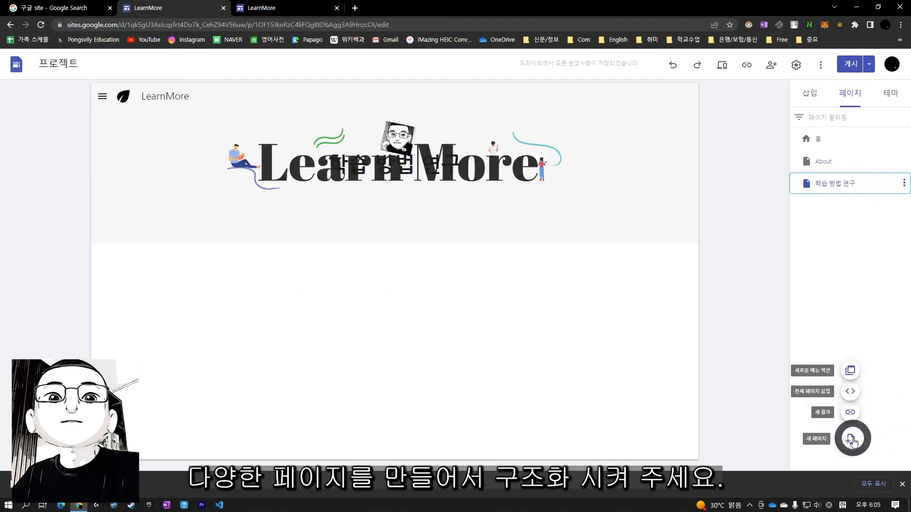
Add a page named 영단어 학습 연구 and nest it as a subpage of 학습 방법 연구
click(852, 440)
click(694, 231)
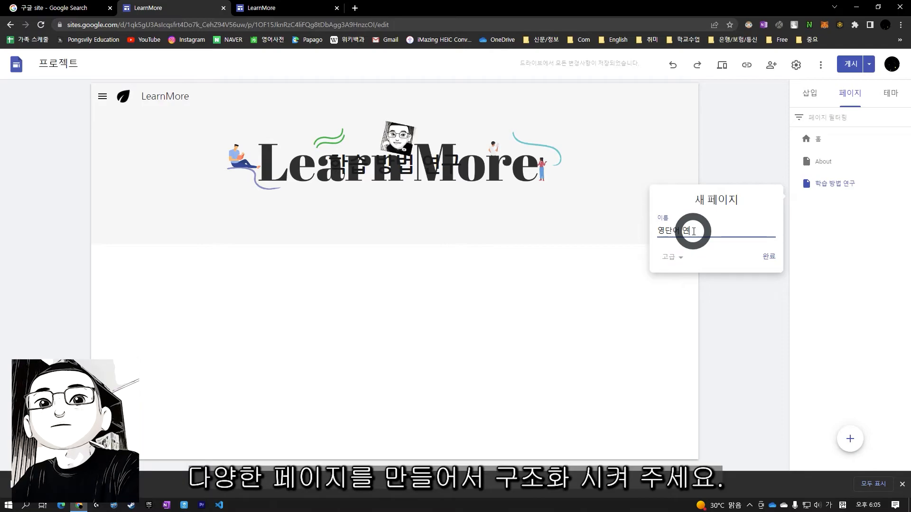
key(Return)
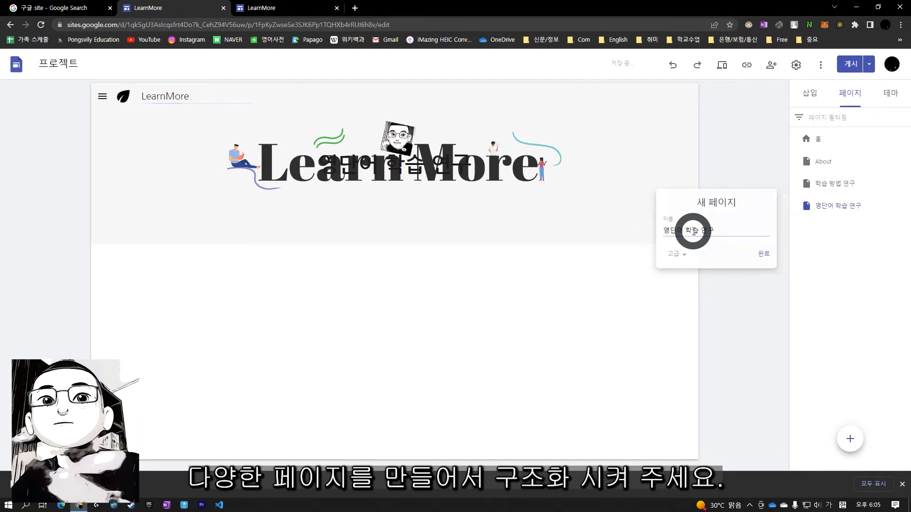
mouse_move(838, 212)
mouse_down()
mouse_move(842, 185)
mouse_move(844, 197)
mouse_up()
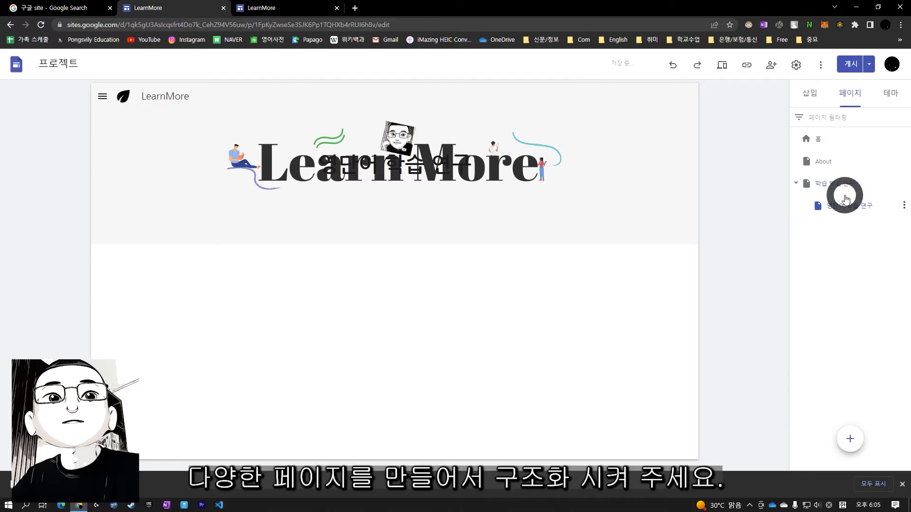
click(852, 208)
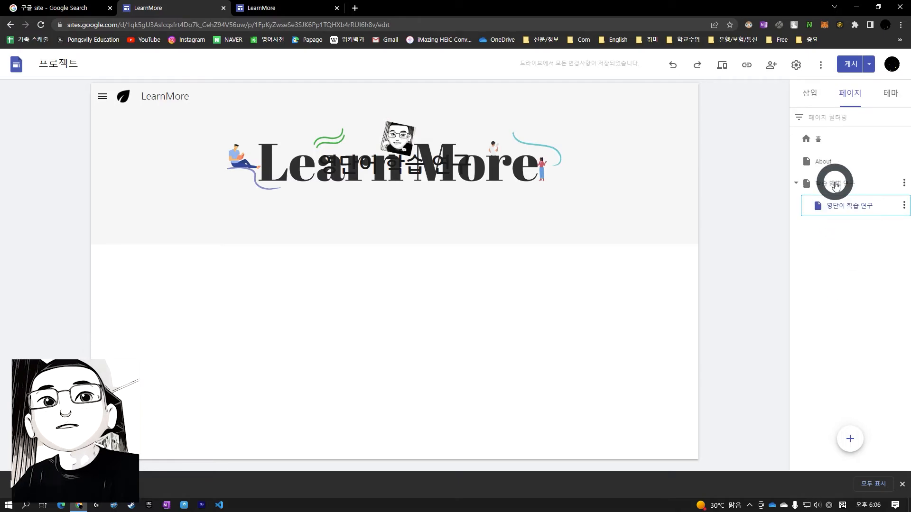
On the 학습 방법 연구 page, change the header type to 제목만 and insert a divider below the title
click(835, 189)
click(824, 157)
click(830, 184)
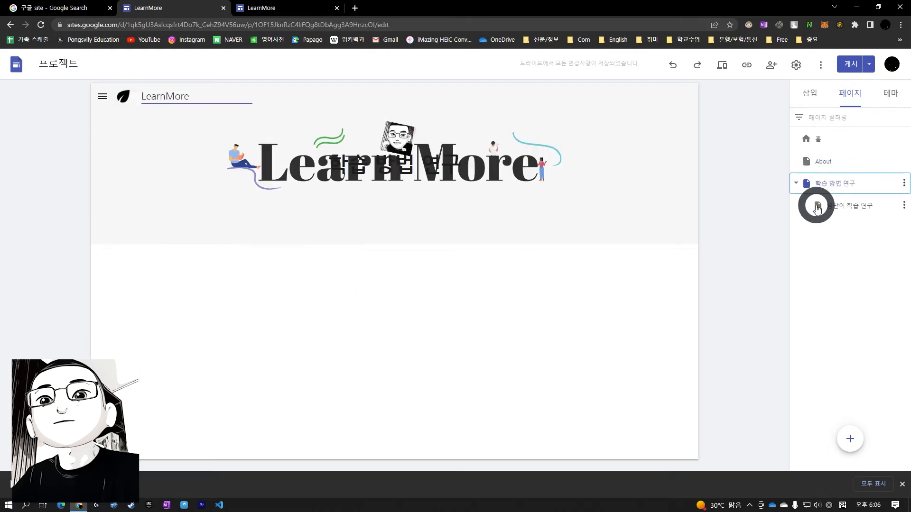
click(171, 166)
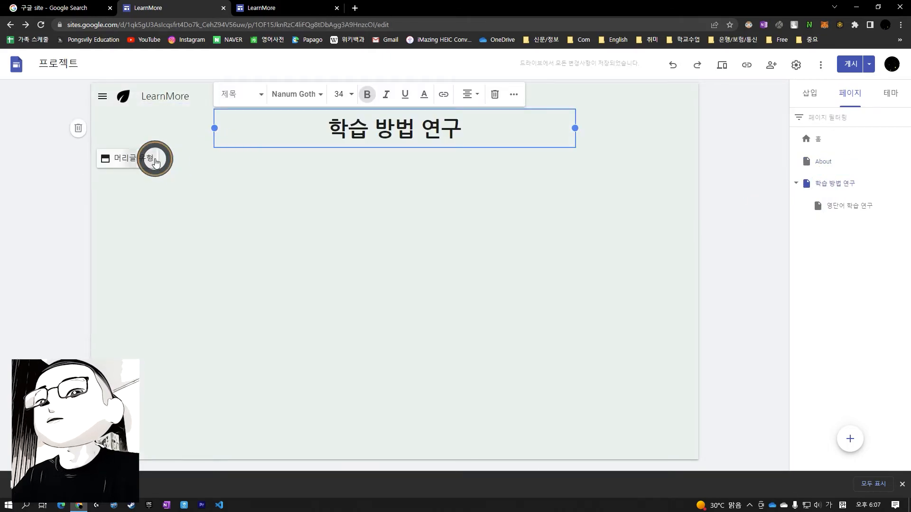
click(252, 153)
click(292, 224)
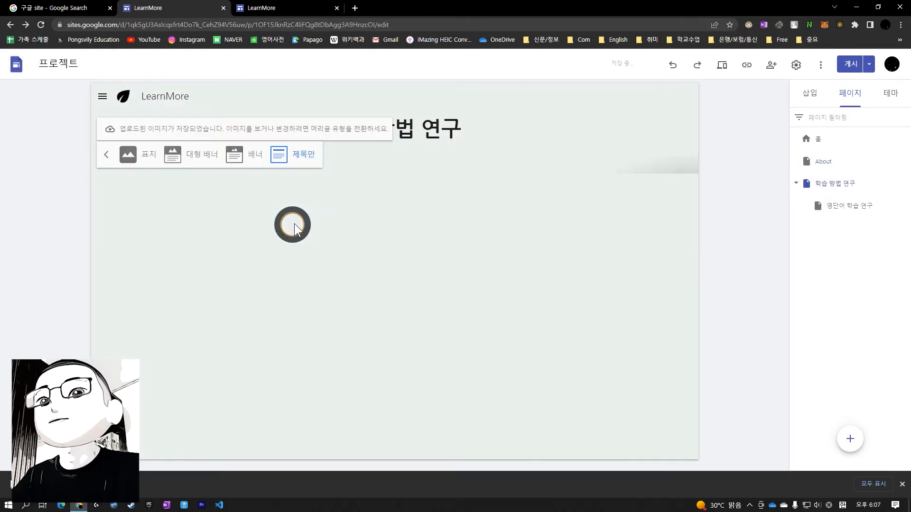
click(405, 174)
click(813, 102)
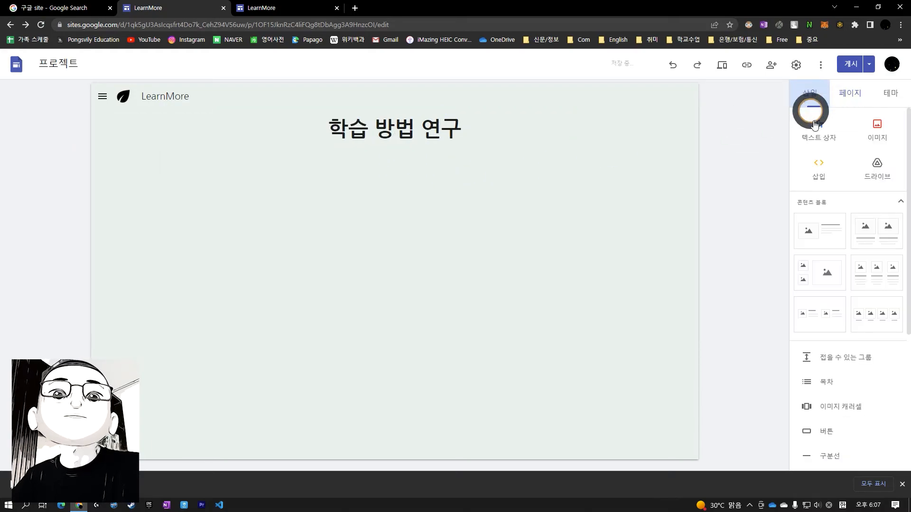
click(836, 459)
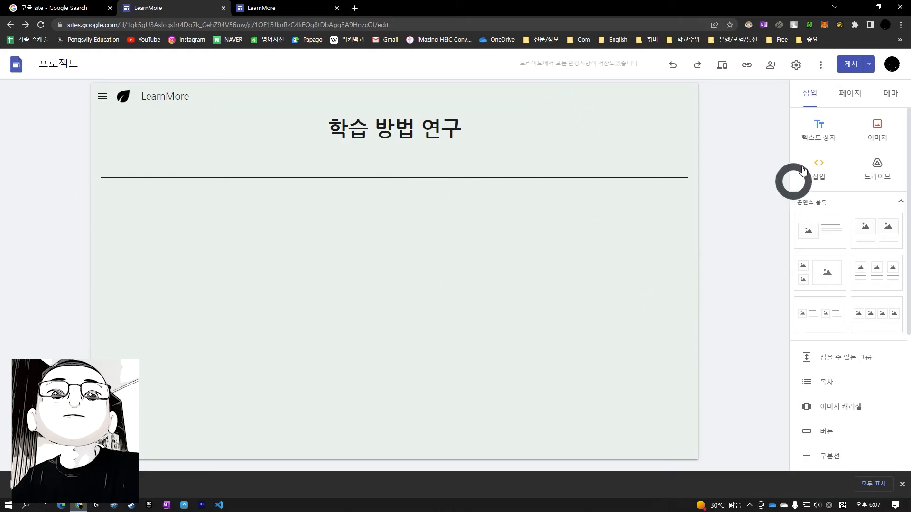
Review the About page's design and the 런모어 테마 entry in the theme list, returning to the page list
click(847, 93)
click(824, 166)
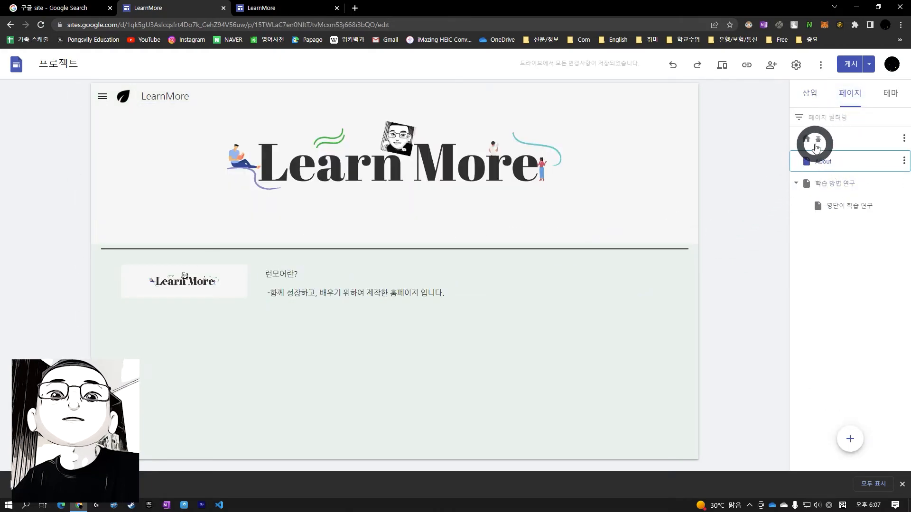
click(879, 97)
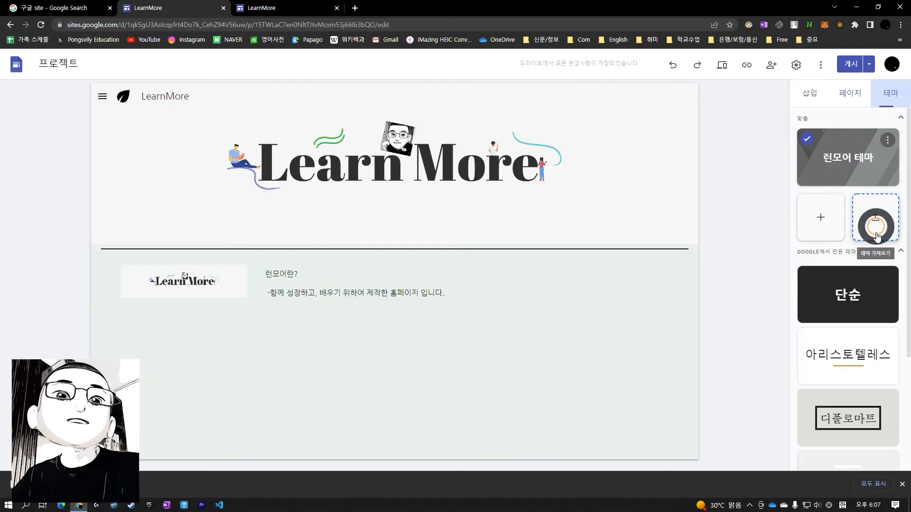
click(888, 143)
click(890, 140)
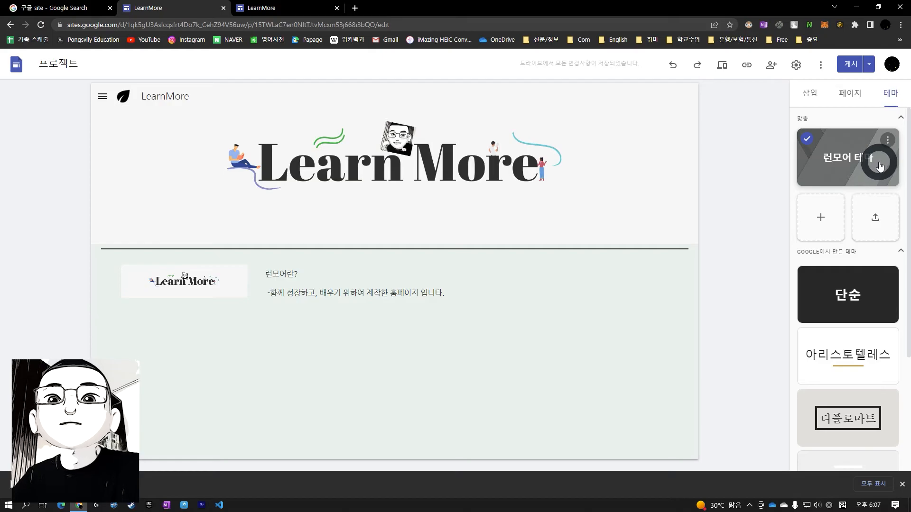
click(850, 93)
click(471, 295)
click(601, 327)
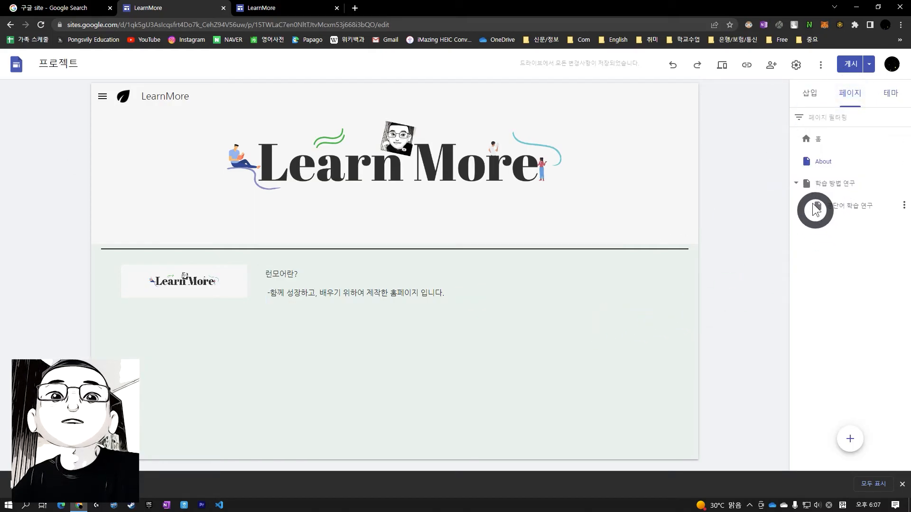
On the 영단어 학습 연구 subpage, change the header type to 제목만 and insert a divider below the title
click(835, 211)
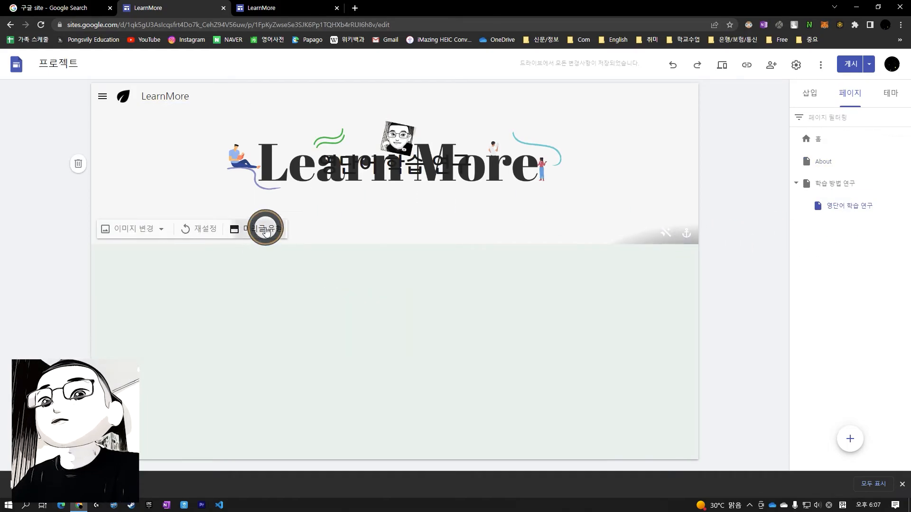
click(264, 229)
click(252, 232)
click(295, 224)
click(432, 248)
click(813, 96)
click(821, 451)
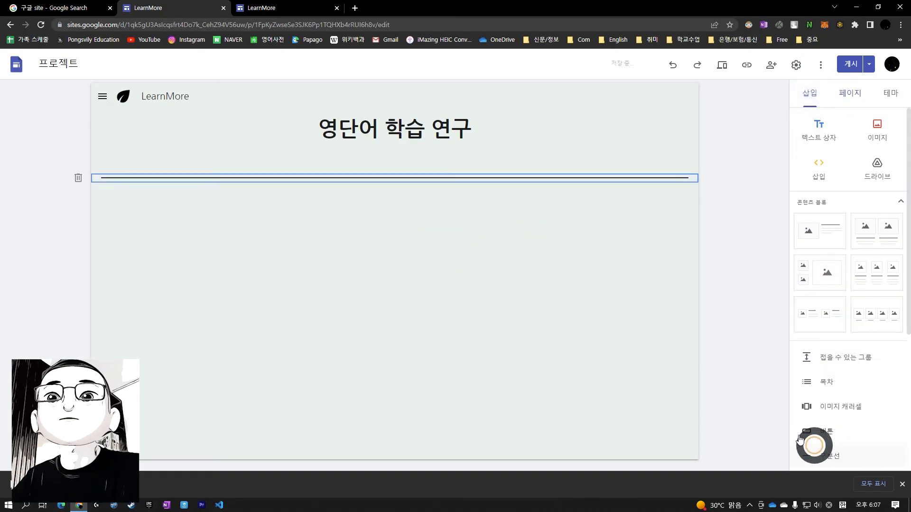
Review the pending changes and publish the site with its new pages and theme
click(848, 92)
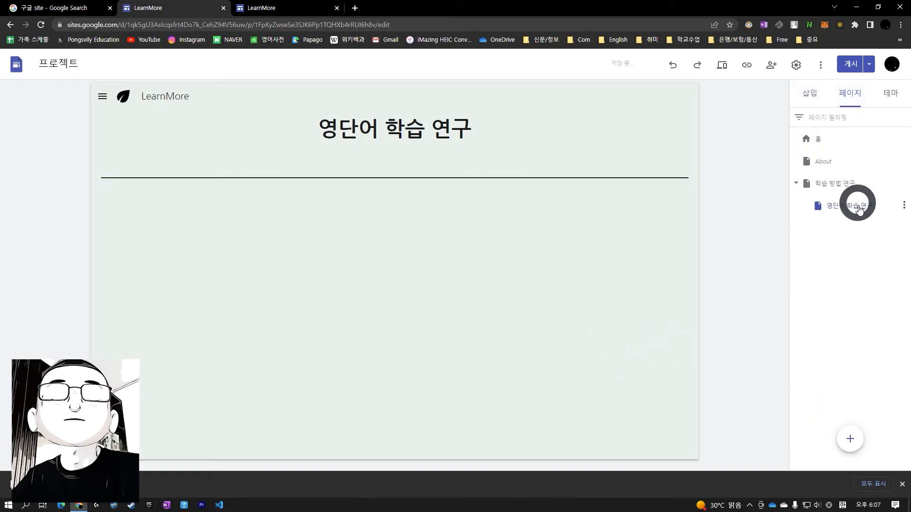
click(809, 93)
click(850, 64)
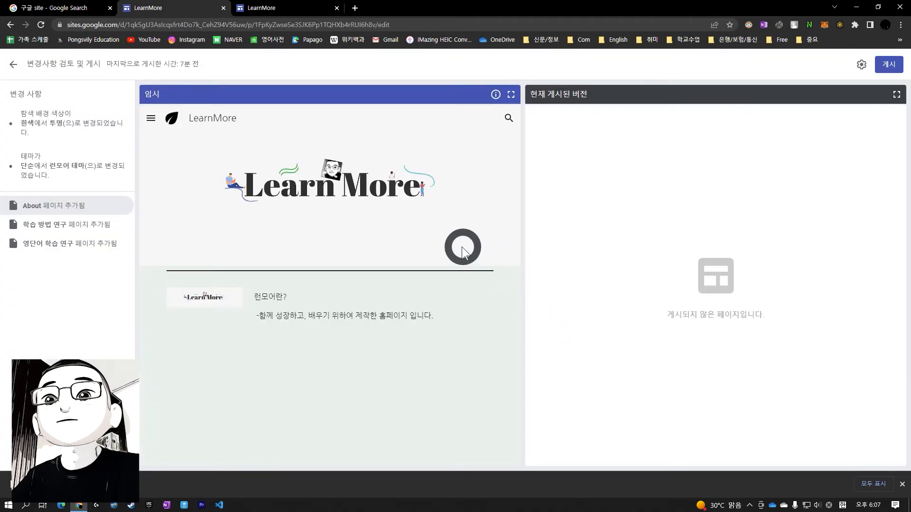
click(895, 65)
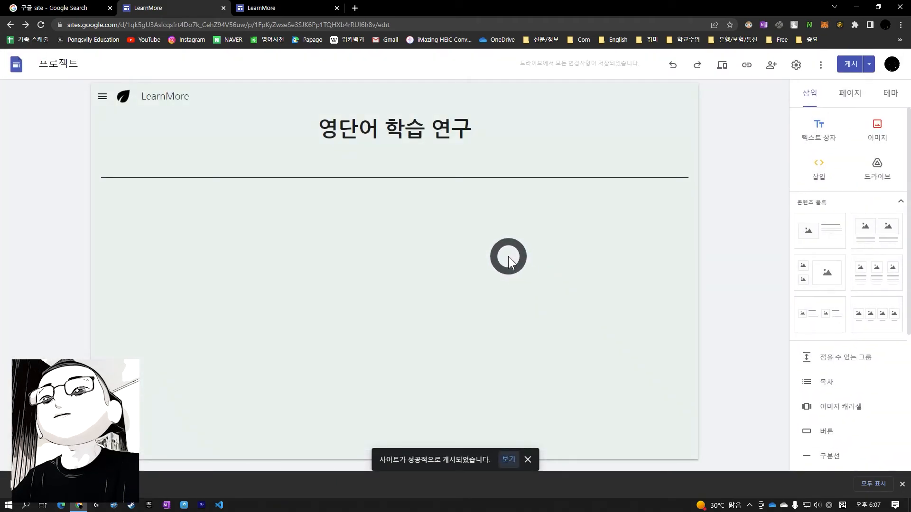
Reload the published learnmore1 site and check its 영단어 학습 연구, 학습 방법 연구, About and 홈 pages
click(285, 10)
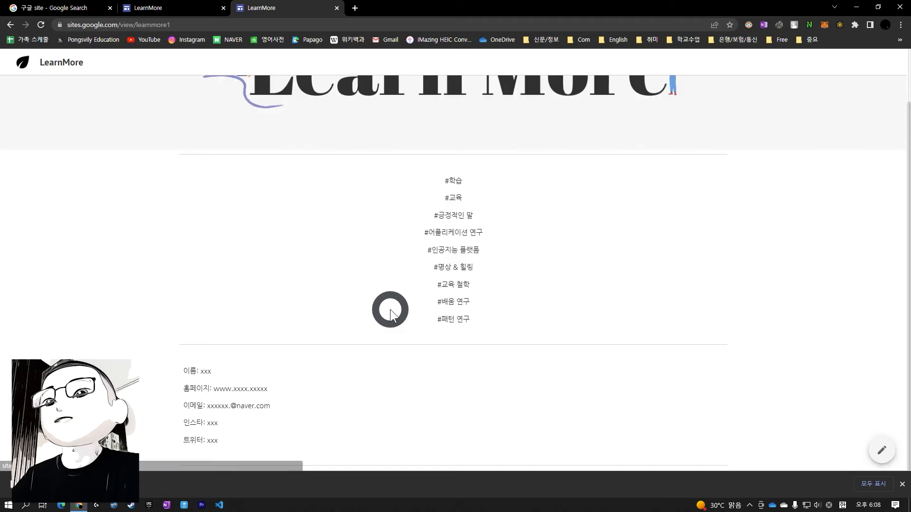
scroll(355, 290, up, 1)
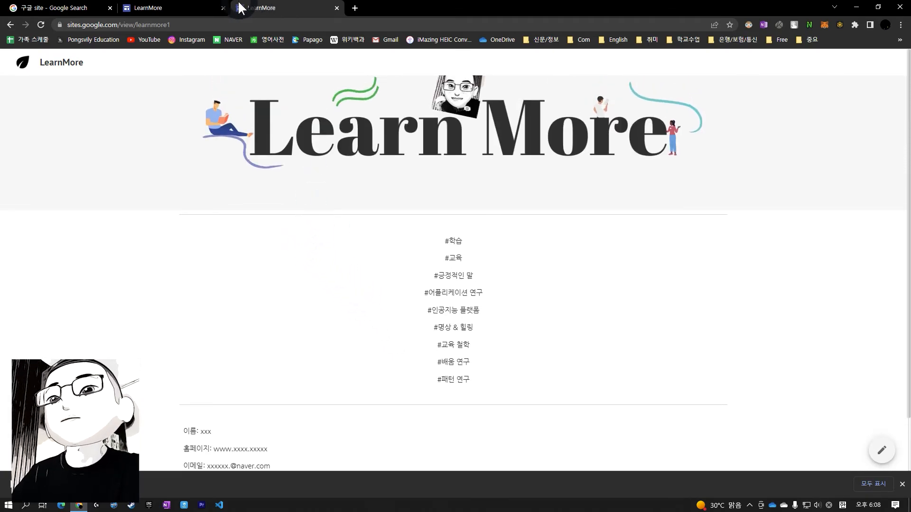
key(F5)
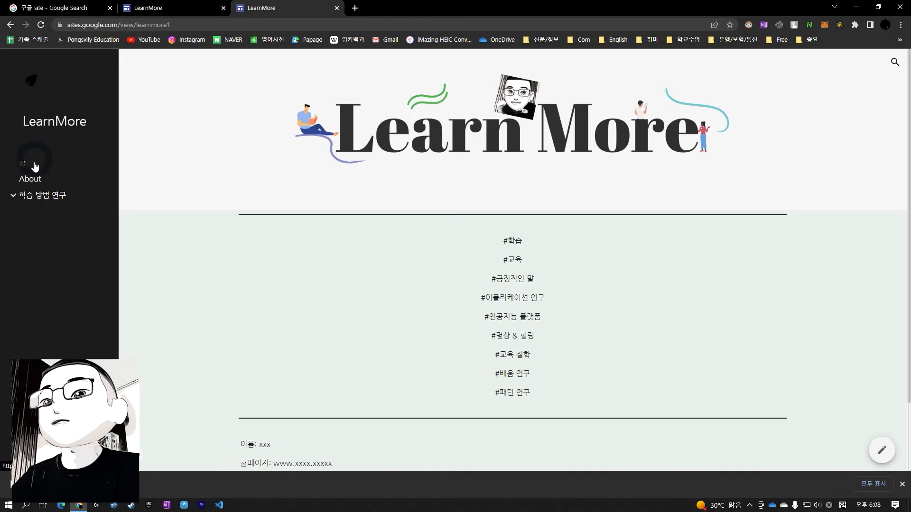
click(14, 203)
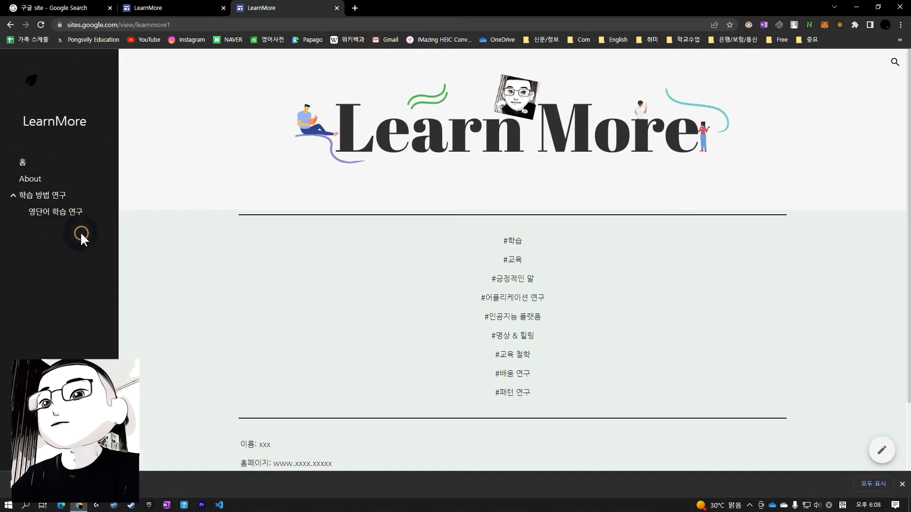
click(52, 215)
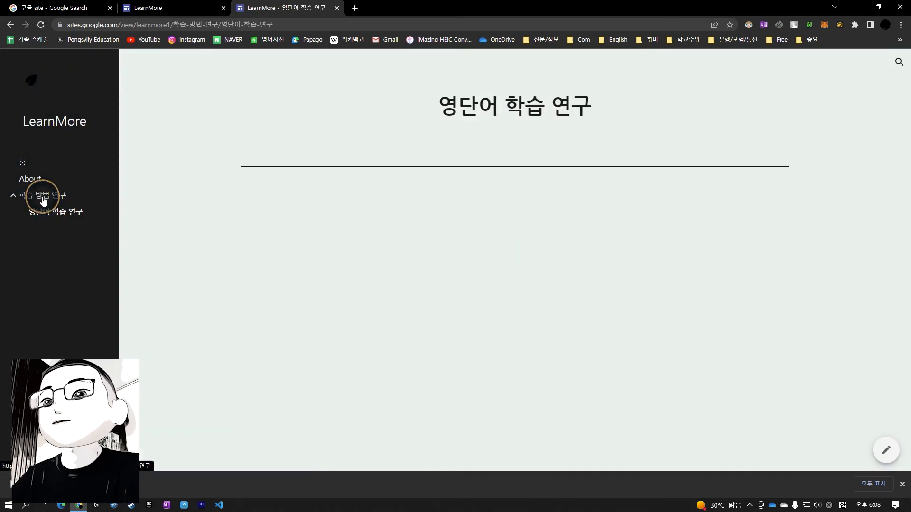
click(43, 199)
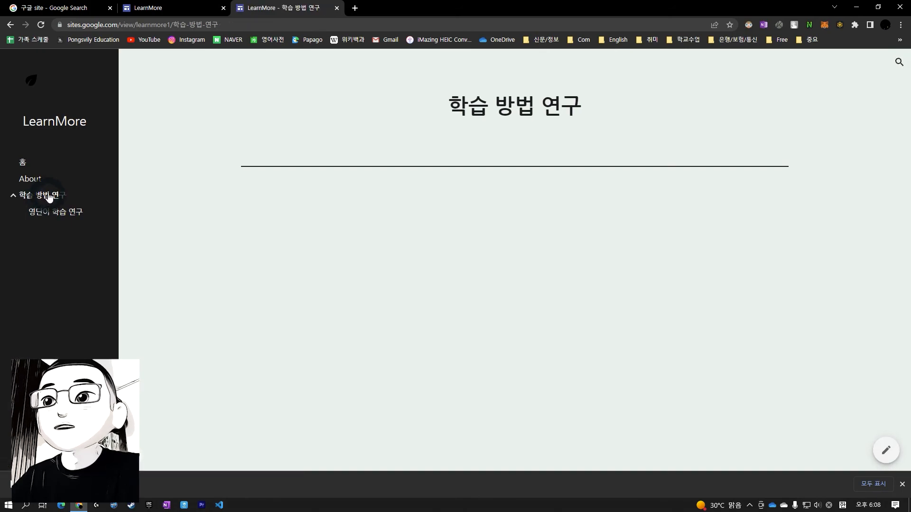
click(33, 180)
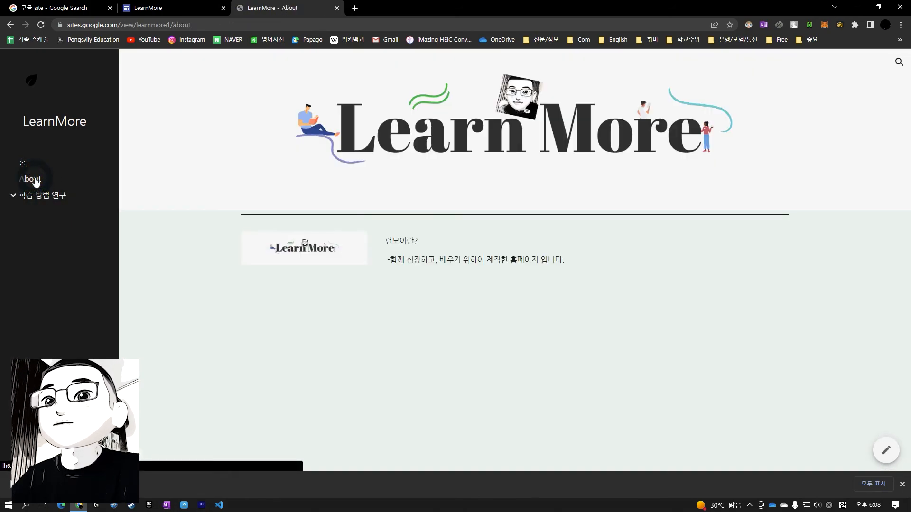
click(30, 178)
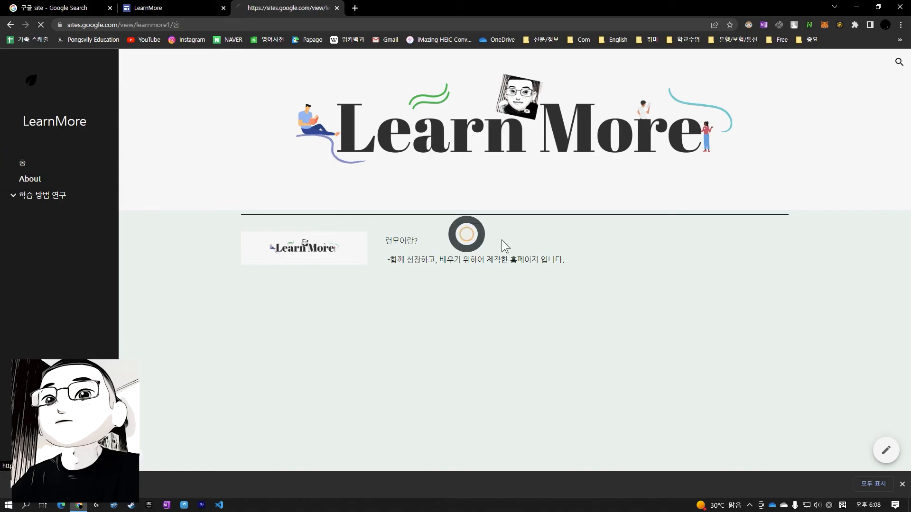
scroll(519, 243, down, 2)
scroll(478, 345, up, 2)
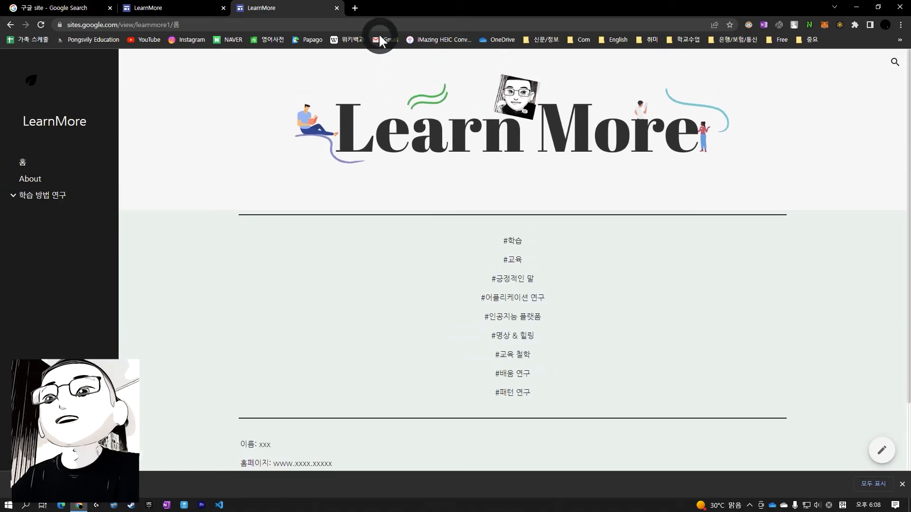
Return to the site editor and open the 홈 page from the page list
click(175, 9)
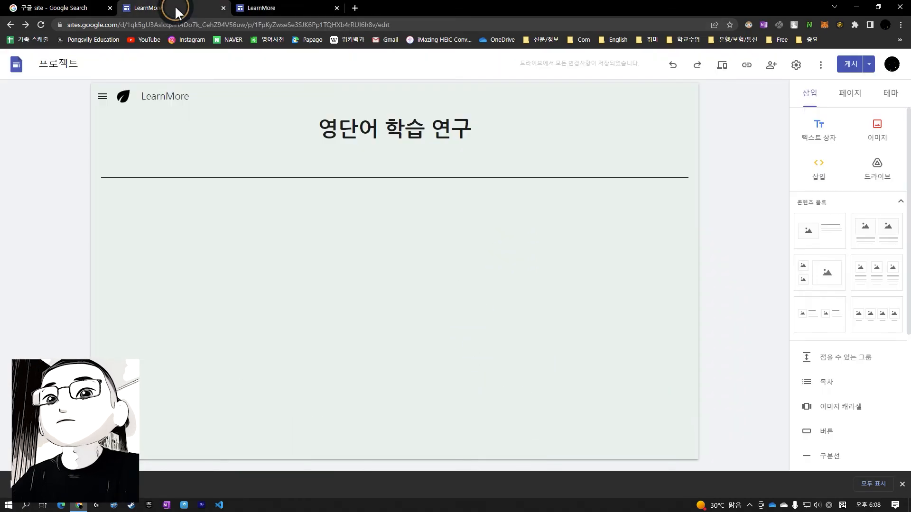
click(851, 106)
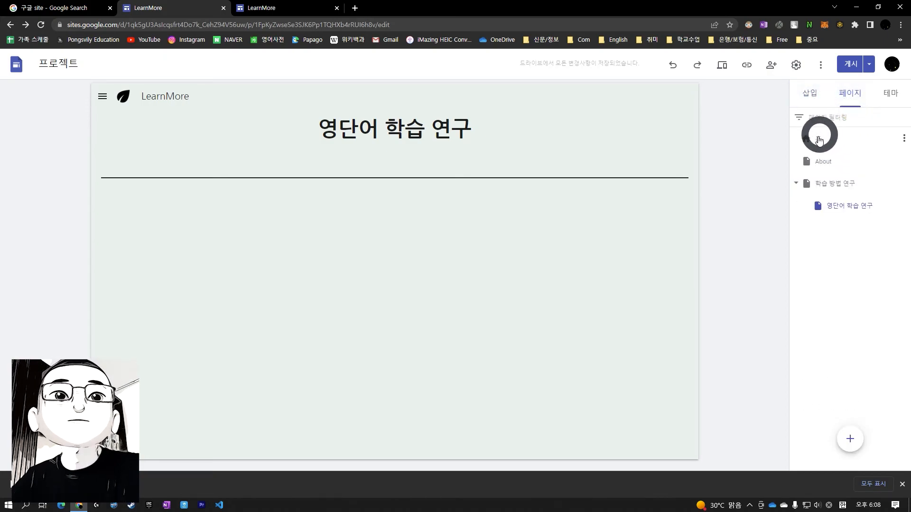
click(579, 225)
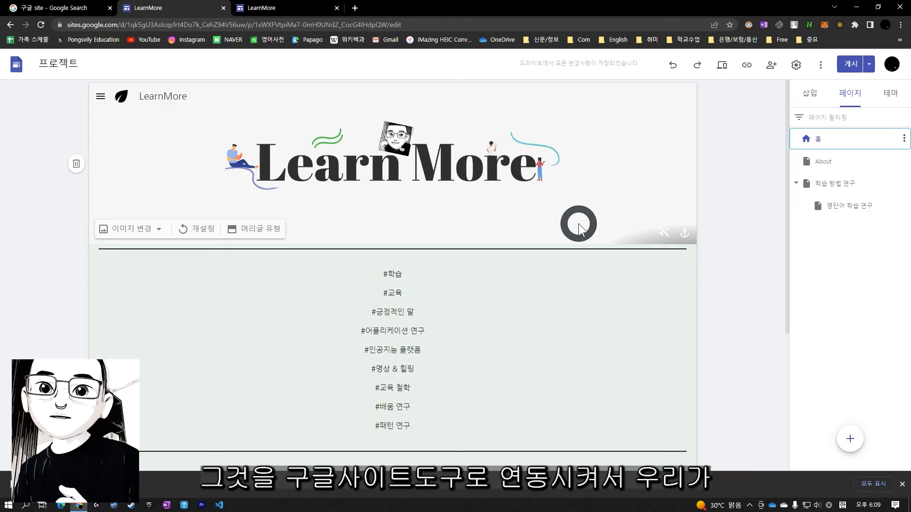
Switch to the published LearnMore site and highlight its full web address
click(331, 27)
click(300, 13)
click(192, 22)
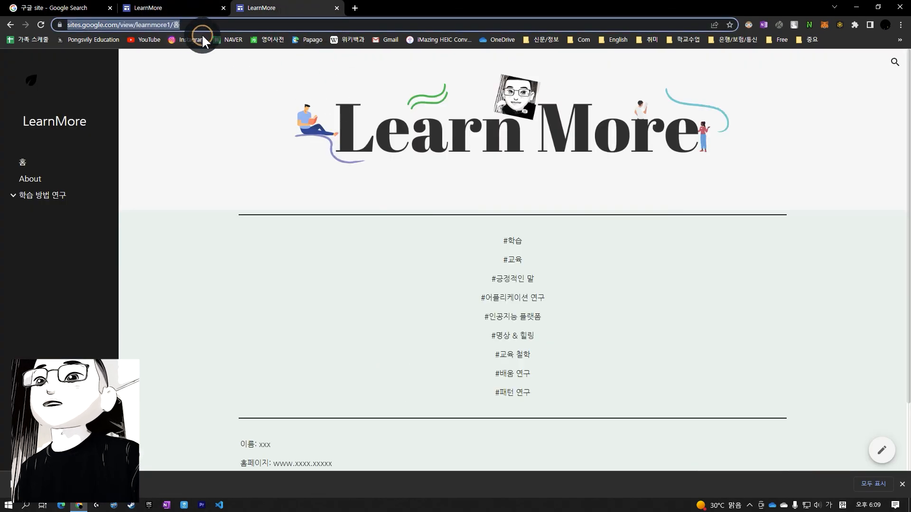
click(206, 158)
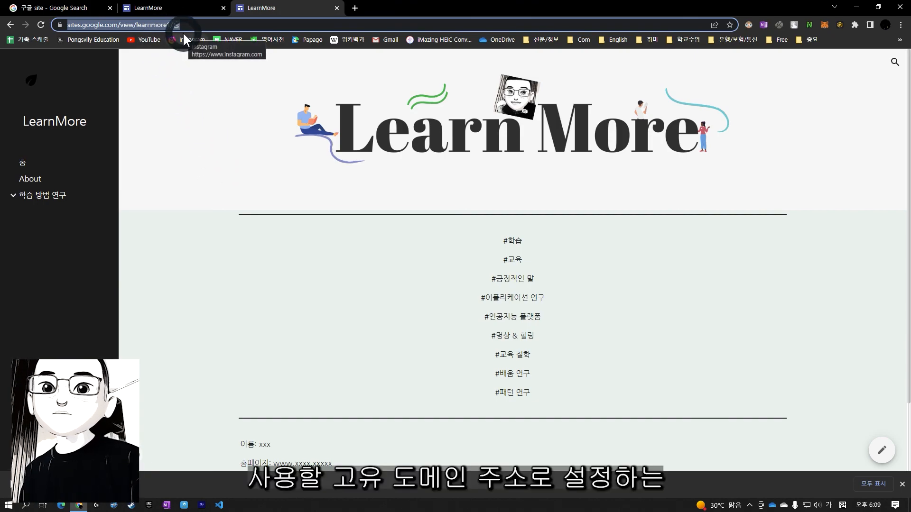
click(236, 79)
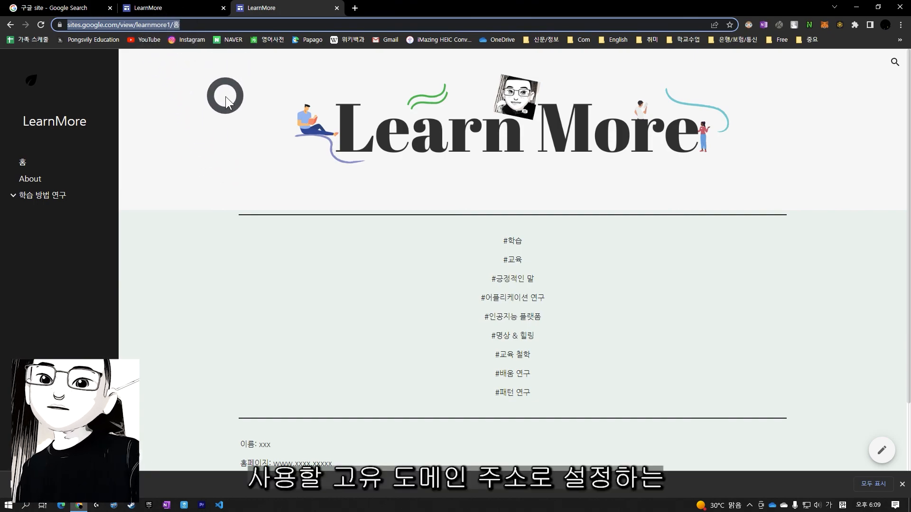